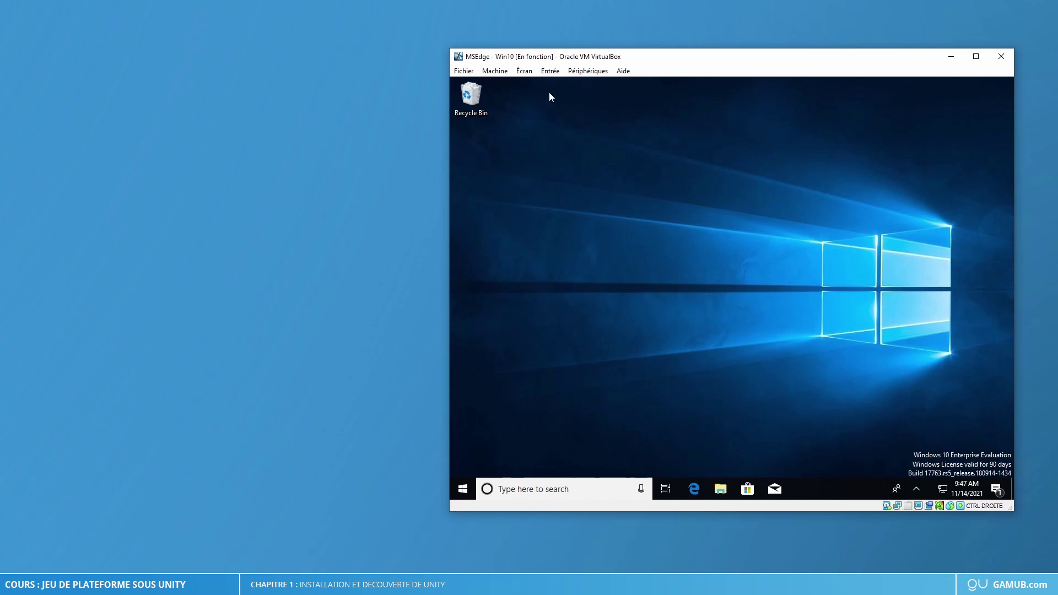
# - Switch the virtual machine's display to full-screen mode
pyautogui.click(524, 71)
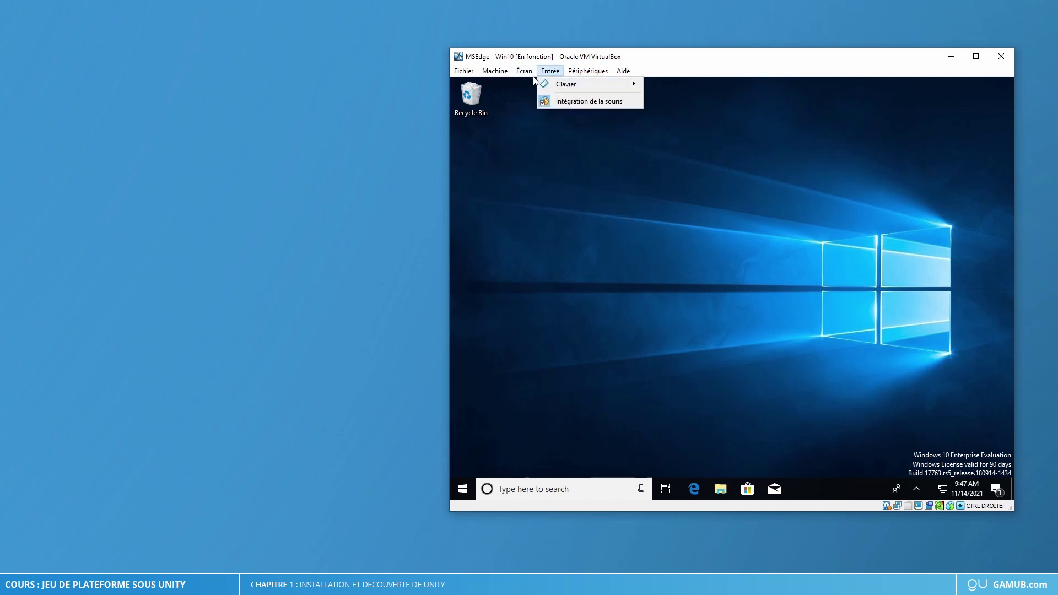
pyautogui.click(554, 83)
pyautogui.click(695, 330)
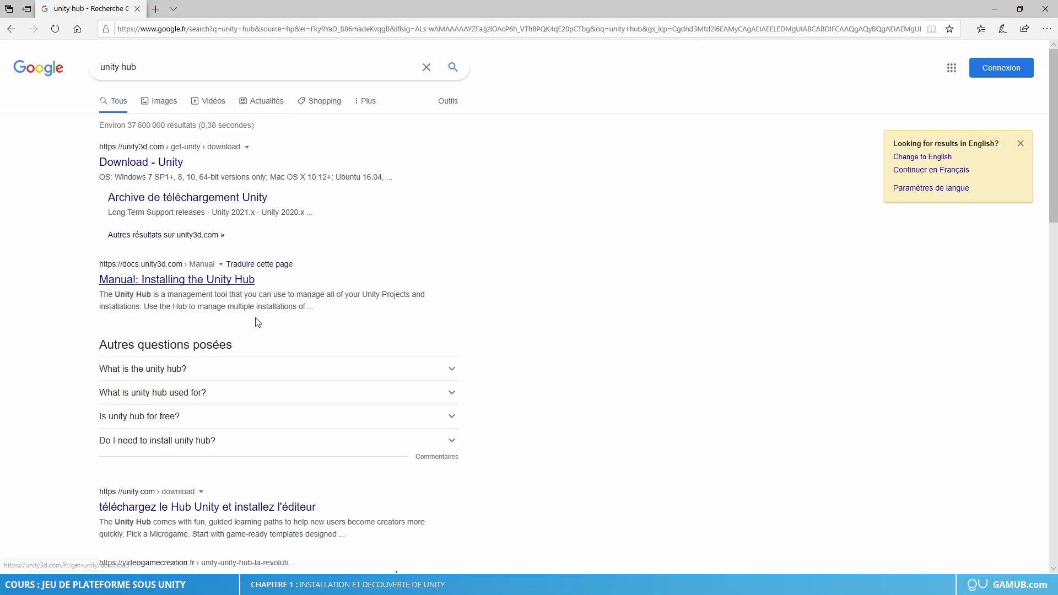
# - Open Unity's download page from the search results, then download and run the Unity Hub installer
pyautogui.click(126, 166)
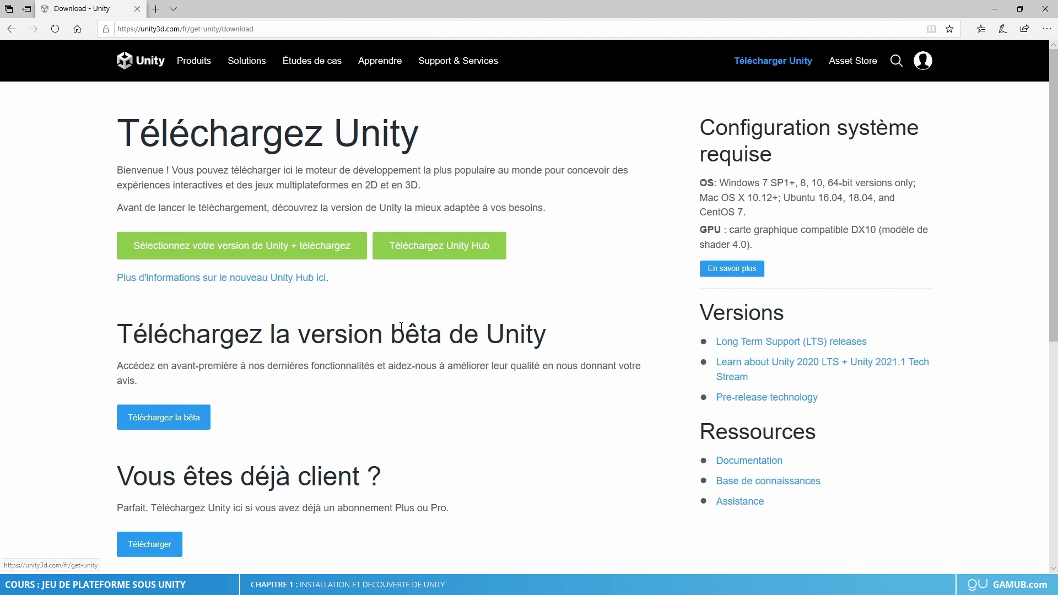
pyautogui.click(413, 245)
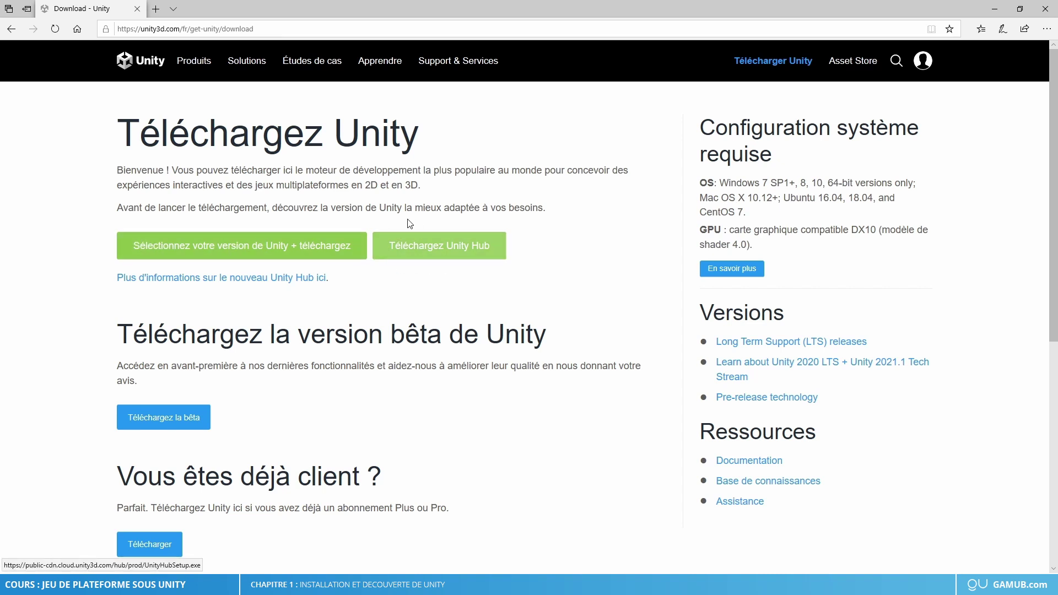
pyautogui.click(406, 254)
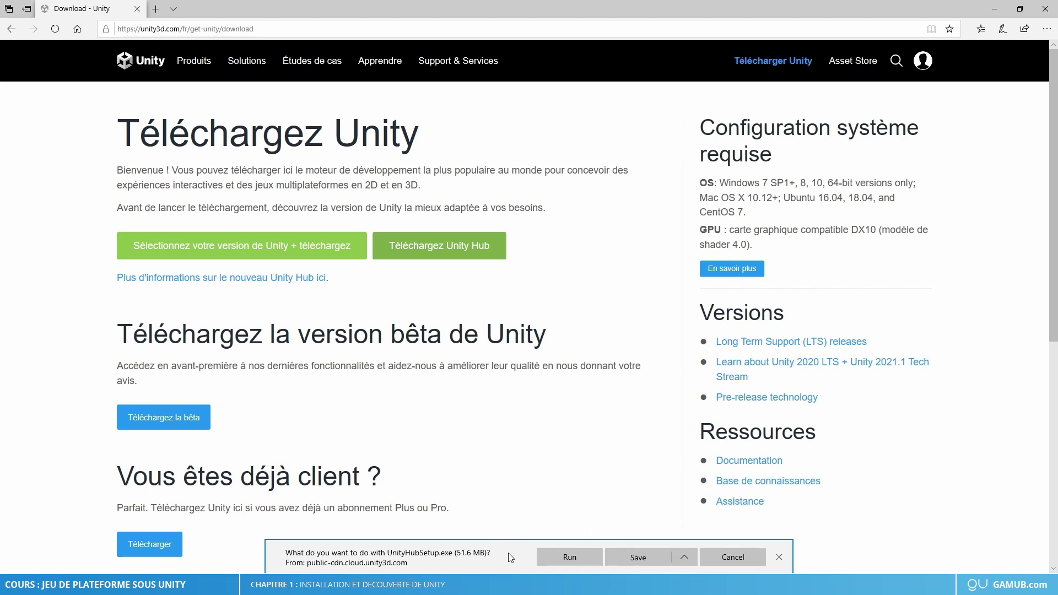
pyautogui.click(560, 556)
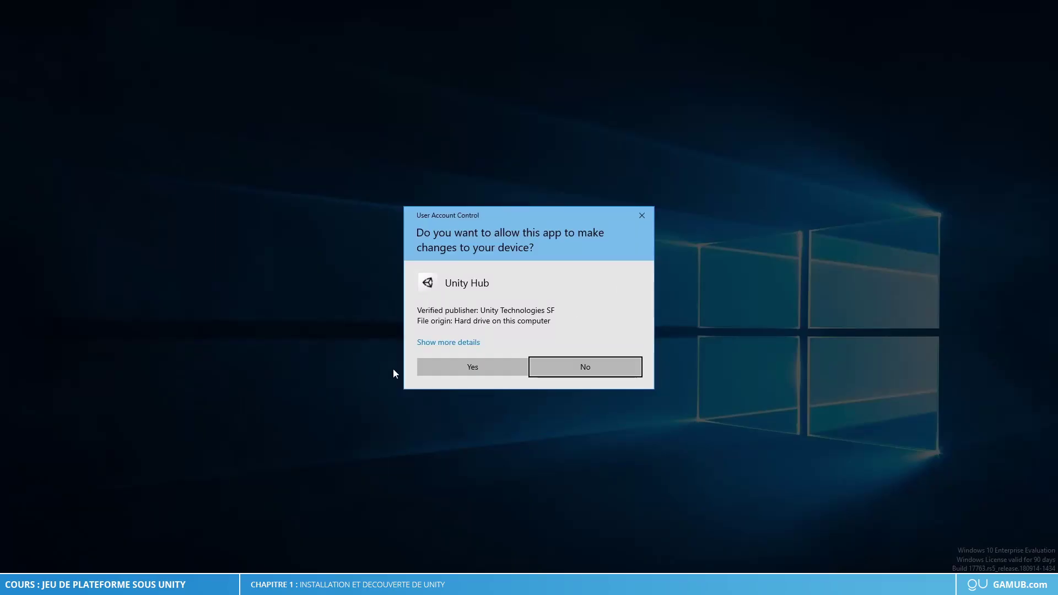
# - Allow the installer to make changes, accept the license agreement and install Unity Hub in C:\Program Files\Unity Hub
pyautogui.click(441, 362)
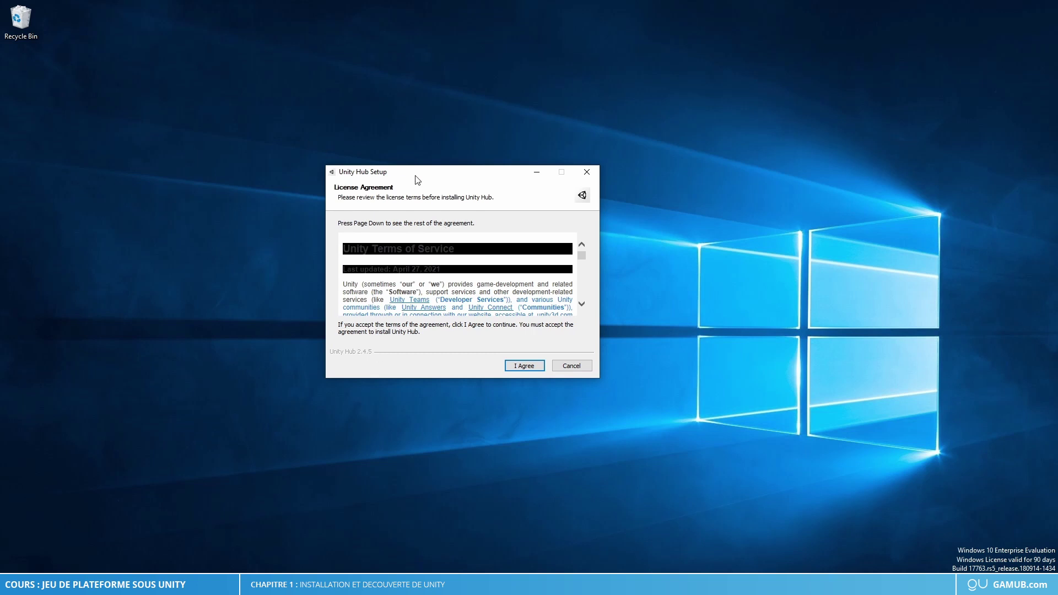
pyautogui.click(526, 367)
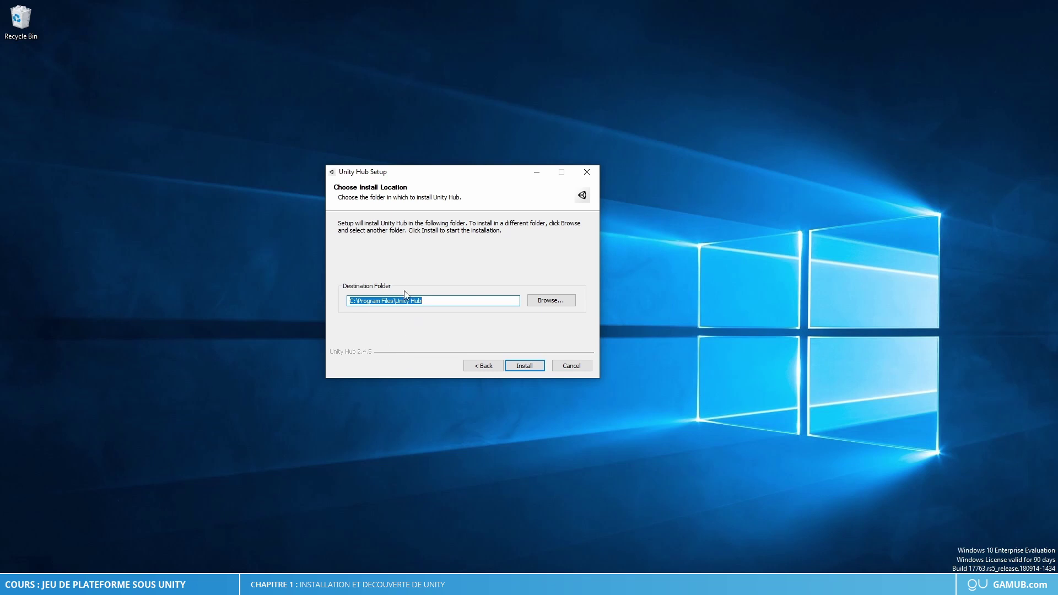
pyautogui.click(523, 366)
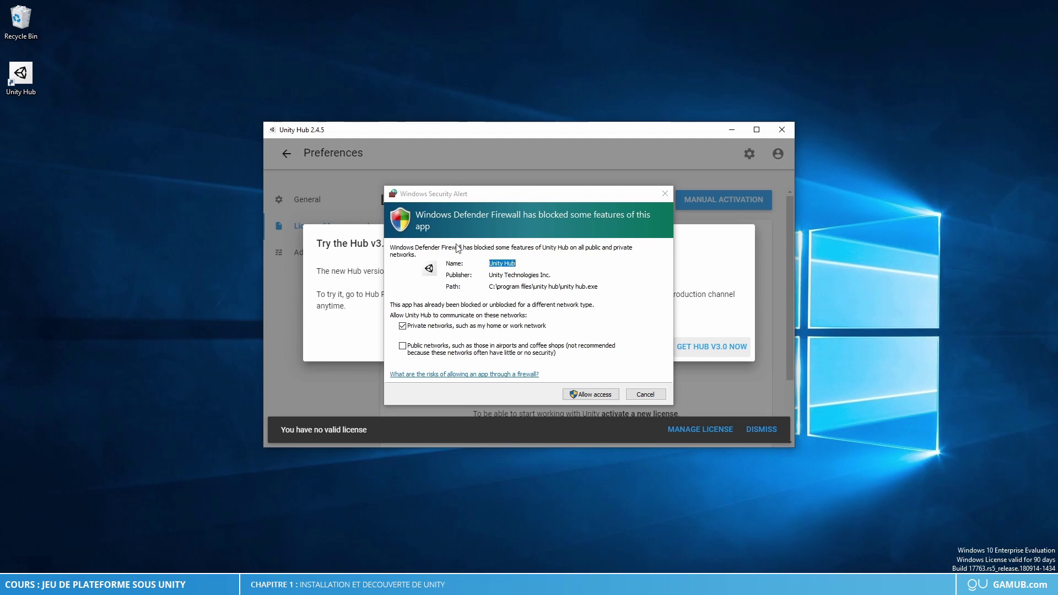
# - Clear Unity Hub's startup prompts by allowing it on private networks, postponing the v3.0 Beta and dismissing the missing-license notice
pyautogui.click(588, 394)
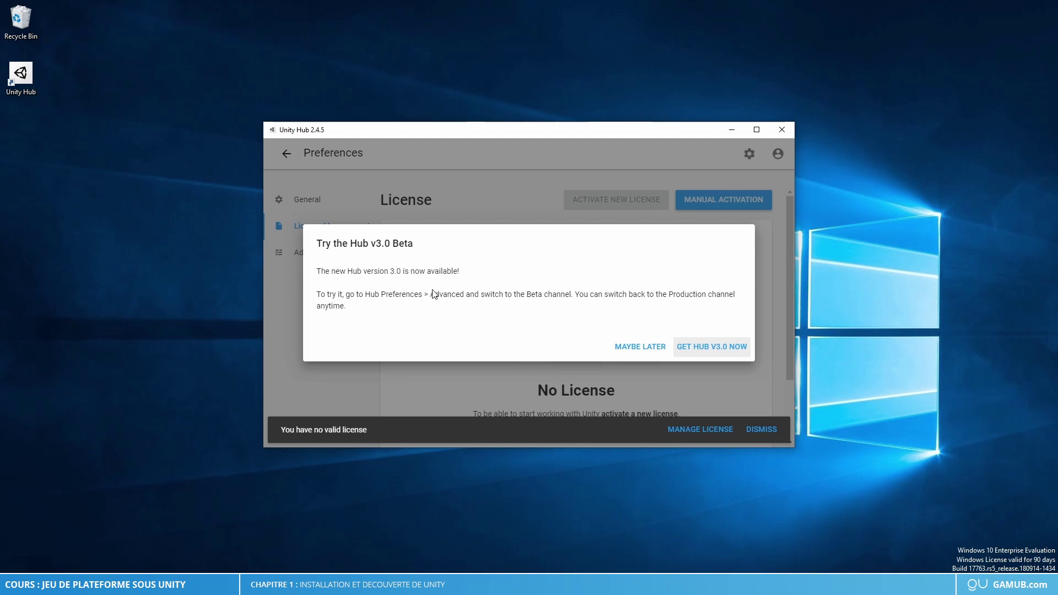
pyautogui.click(627, 348)
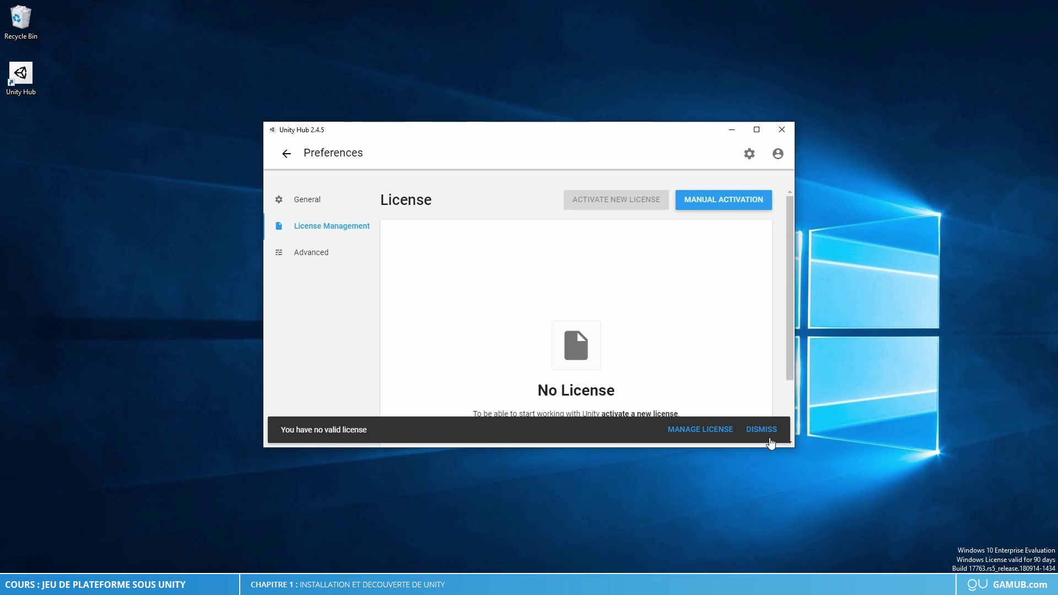
pyautogui.click(770, 433)
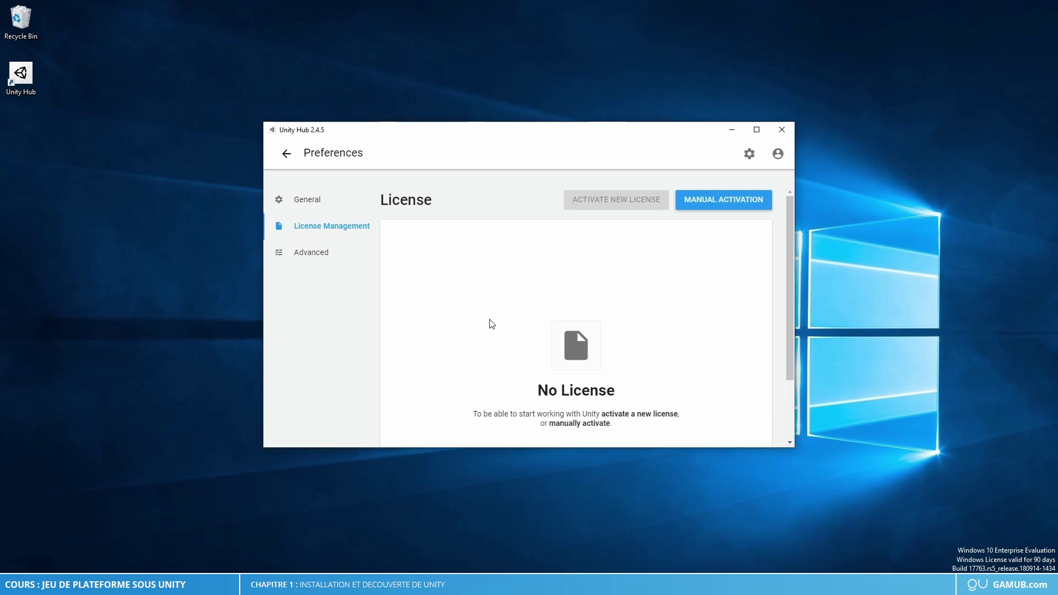
# - Leave the preferences and look at Unity Hub's Learn and Community sections
pyautogui.click(283, 155)
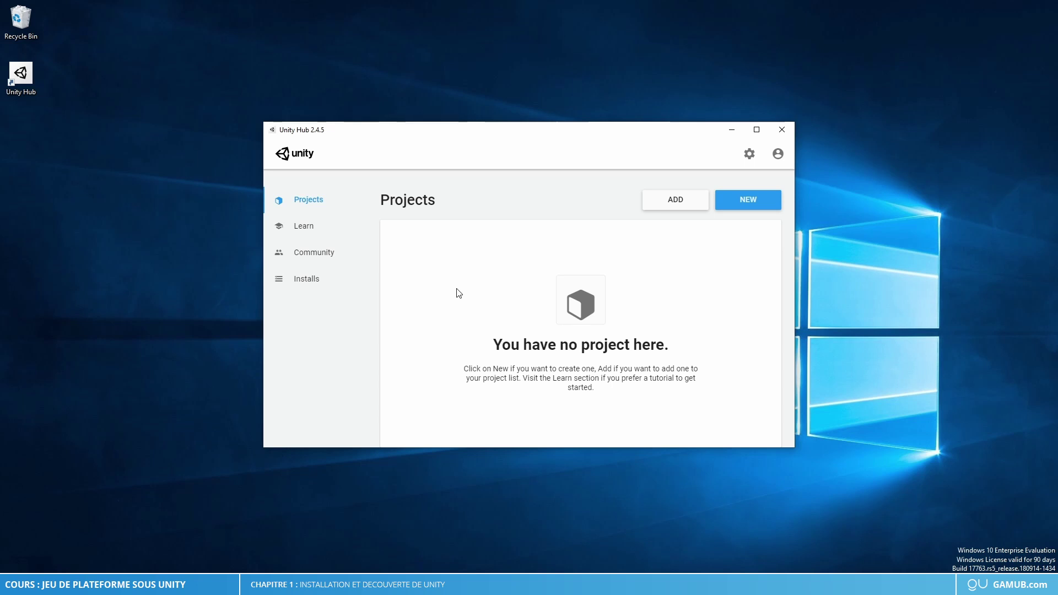
pyautogui.click(310, 229)
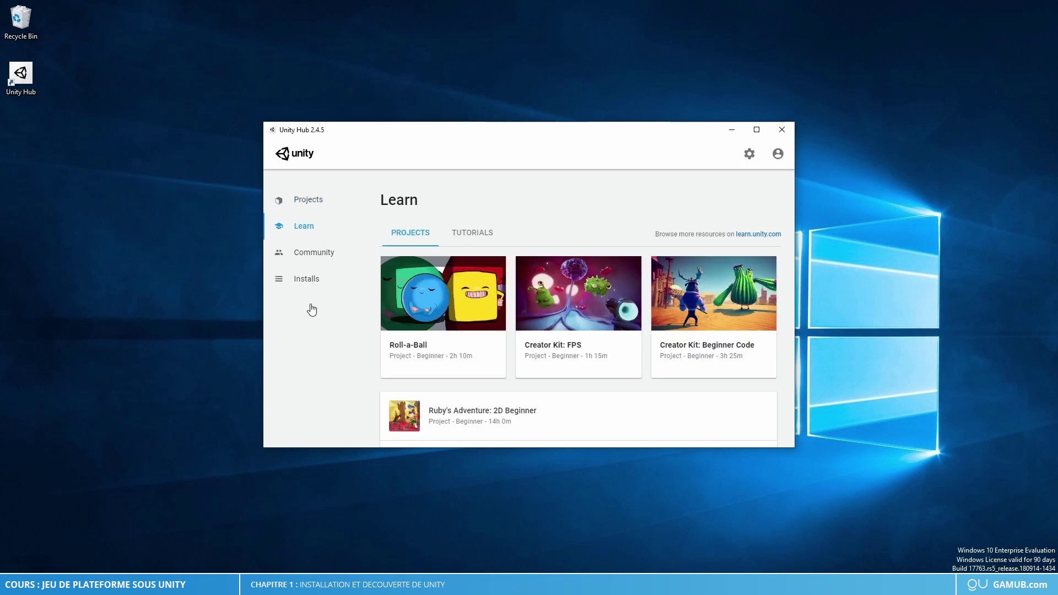
pyautogui.click(313, 261)
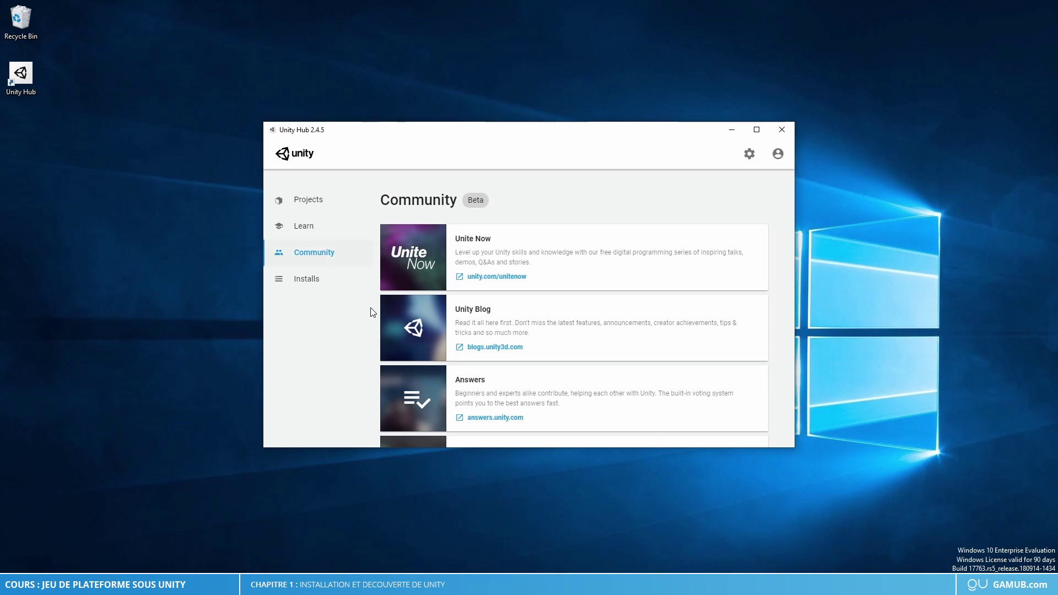
# - Start adding a Unity version to the installs and choose Unity 2019.4.32f1 (LTS)
pyautogui.click(304, 280)
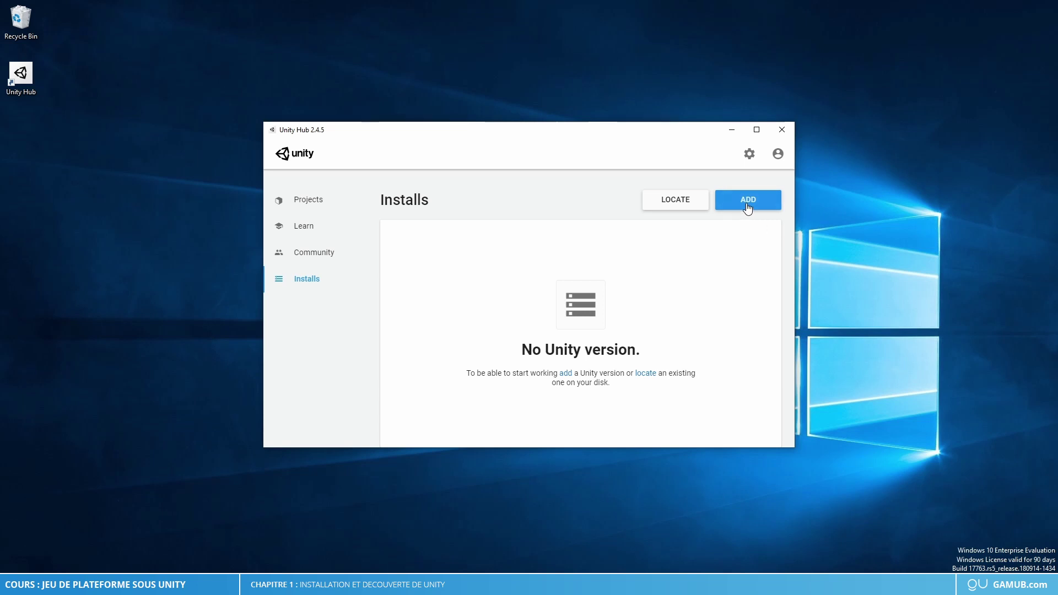
pyautogui.click(721, 219)
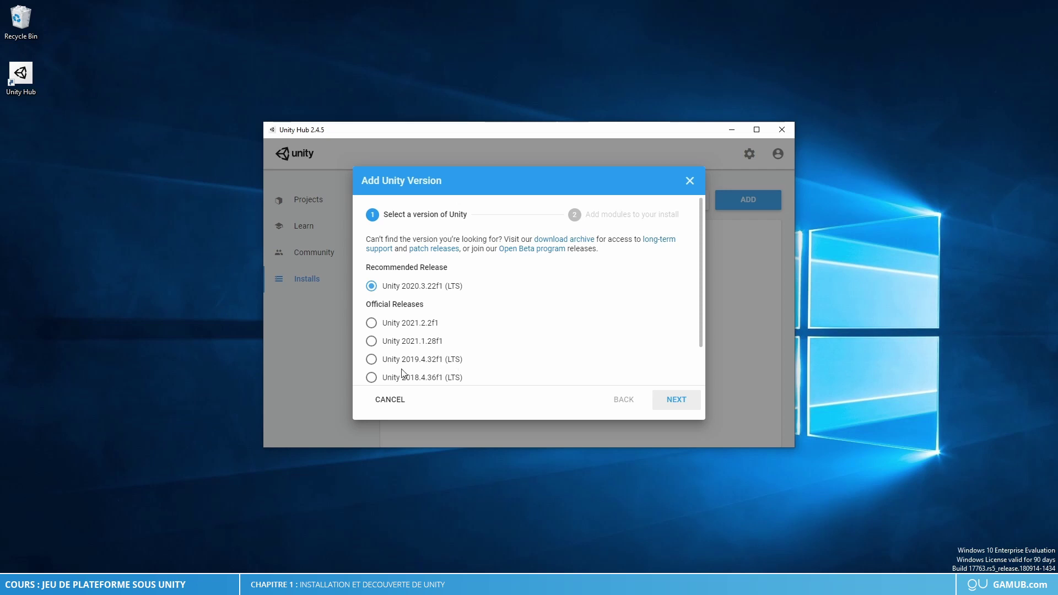
pyautogui.click(371, 361)
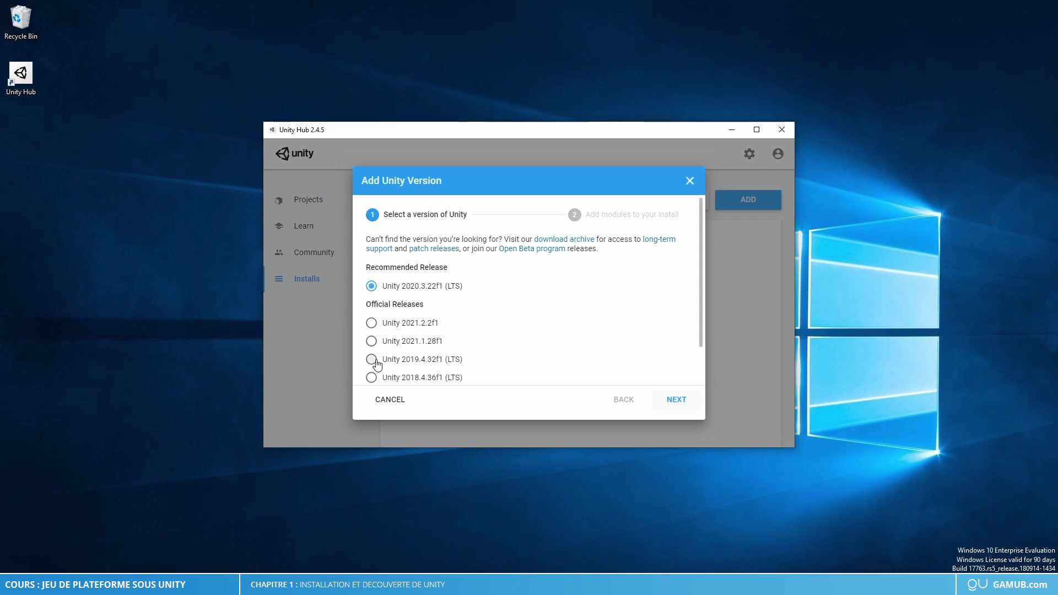
pyautogui.click(677, 402)
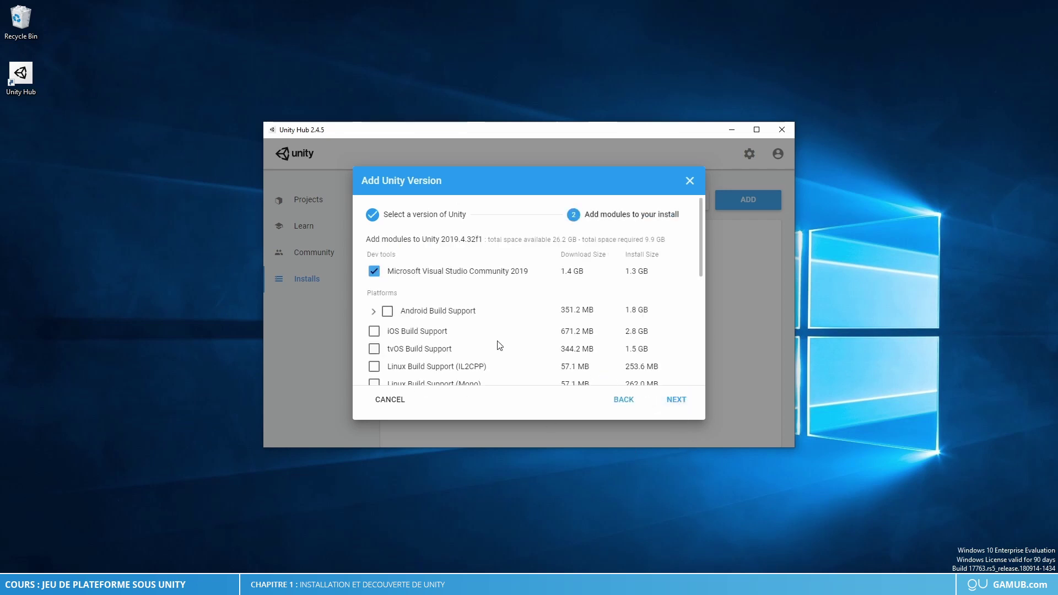
# - Review the modules for the install, keep Microsoft Visual Studio Community 2019 and exclude Documentation
pyautogui.scroll(-1, 476, 301)
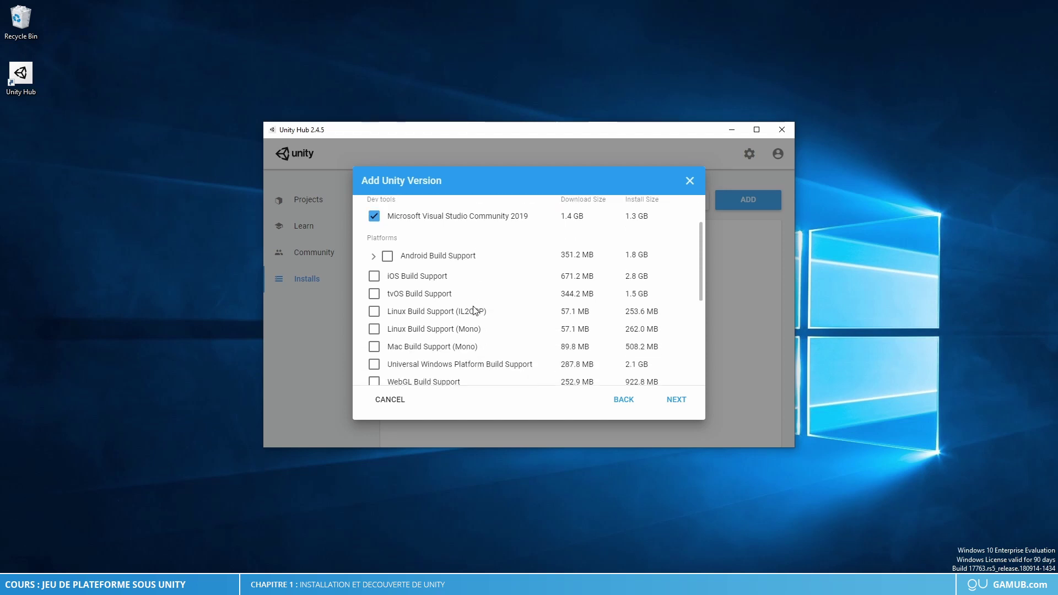
pyautogui.scroll(1, 472, 319)
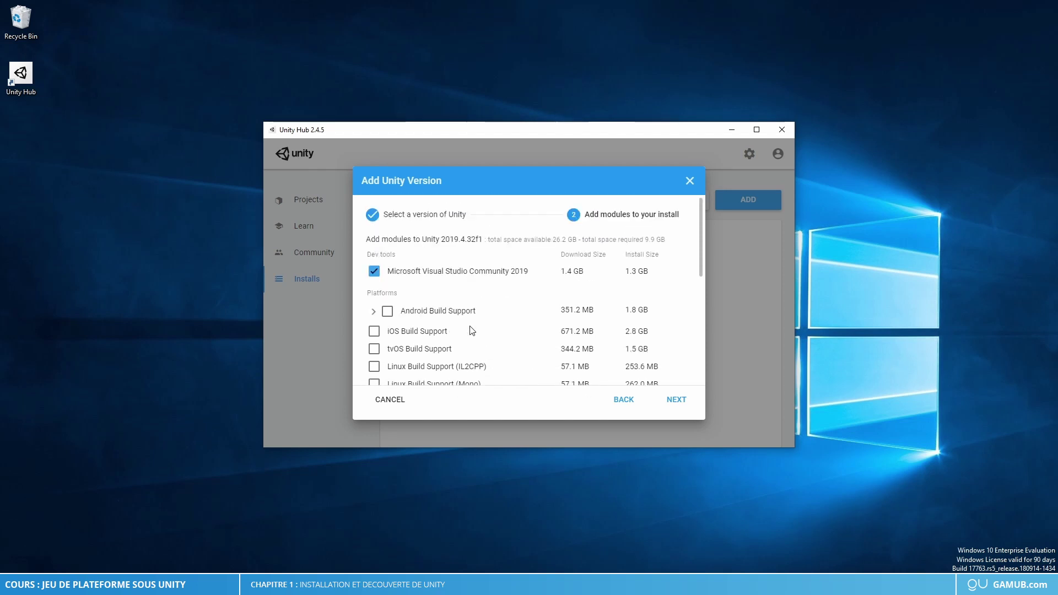
pyautogui.scroll(-1, 432, 331)
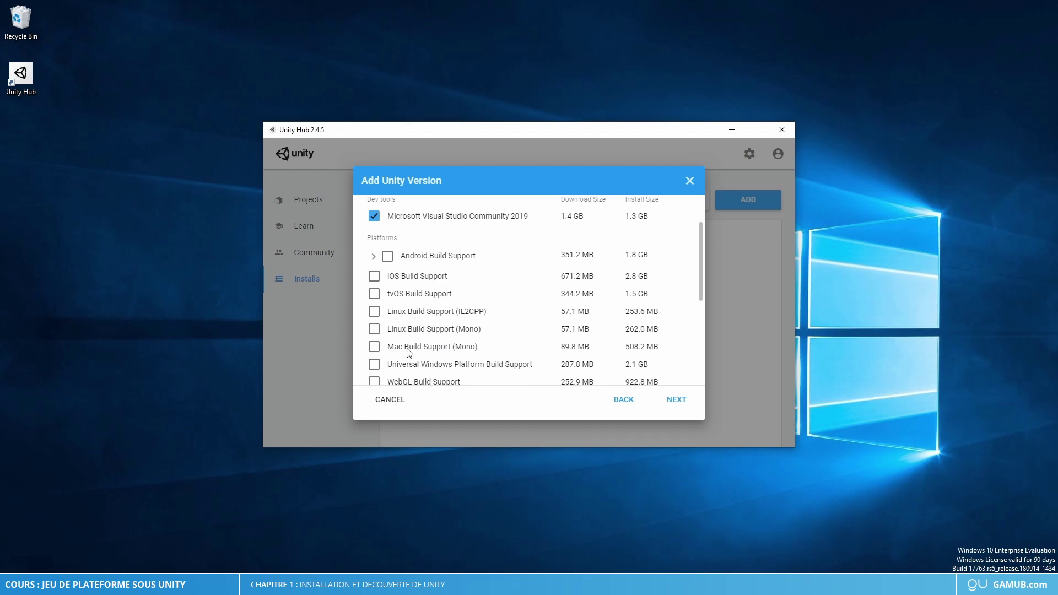
pyautogui.scroll(-1, 409, 352)
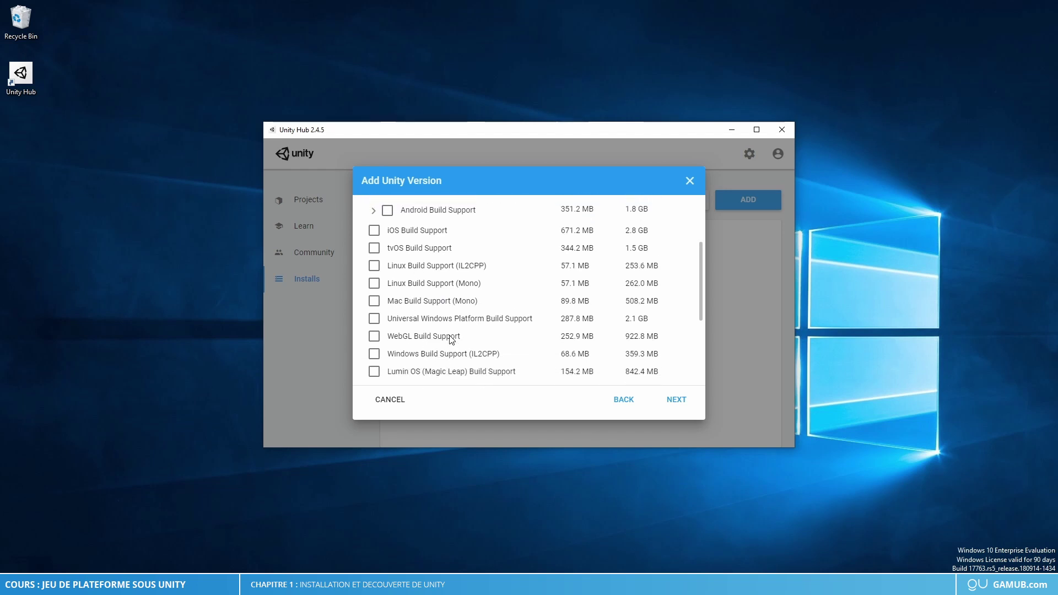
pyautogui.scroll(2, 452, 339)
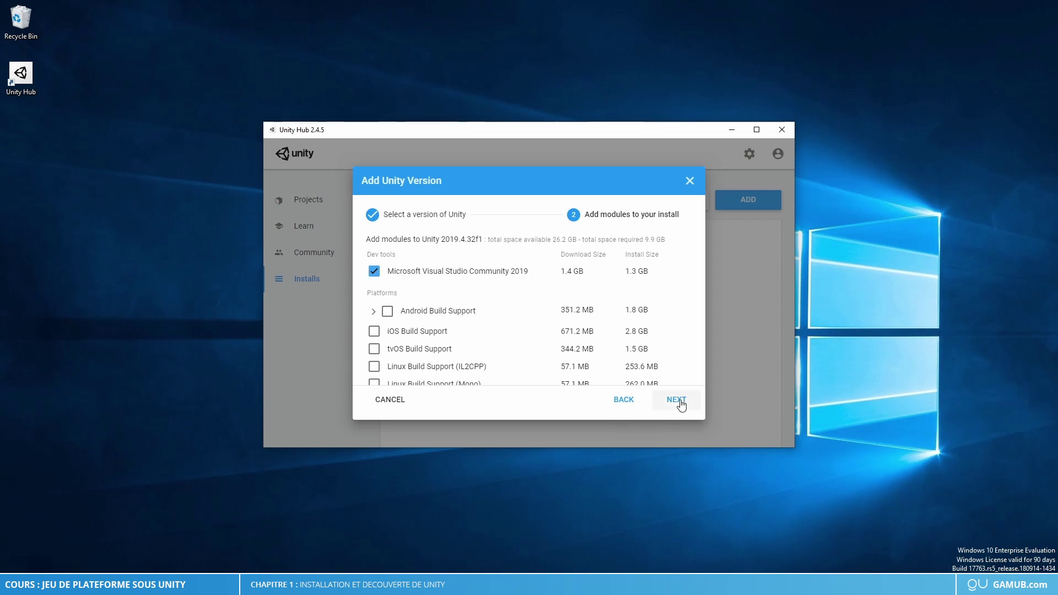
pyautogui.scroll(-5, 441, 309)
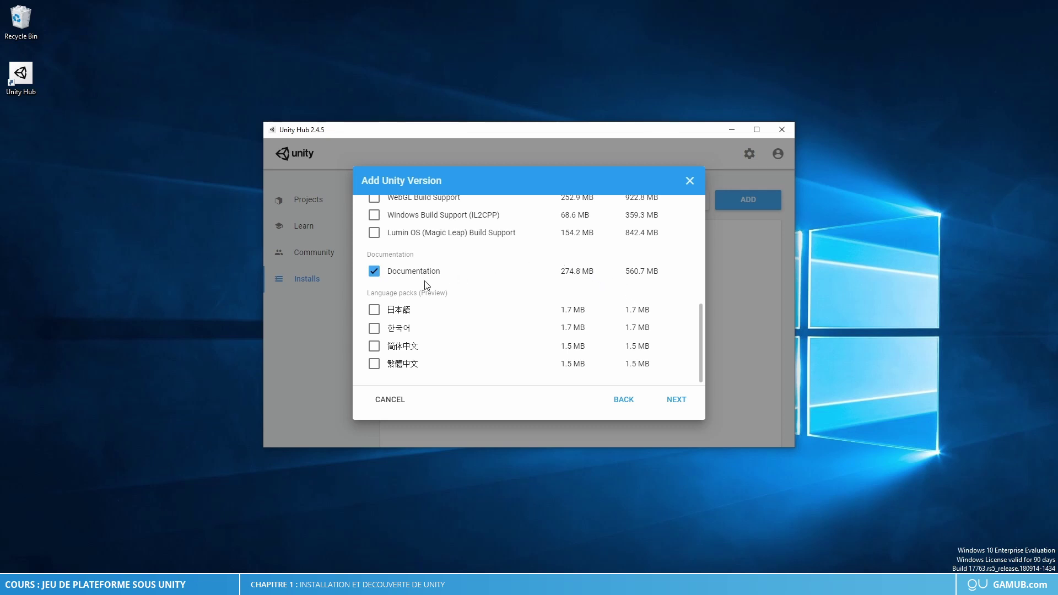
pyautogui.click(375, 272)
pyautogui.click(676, 399)
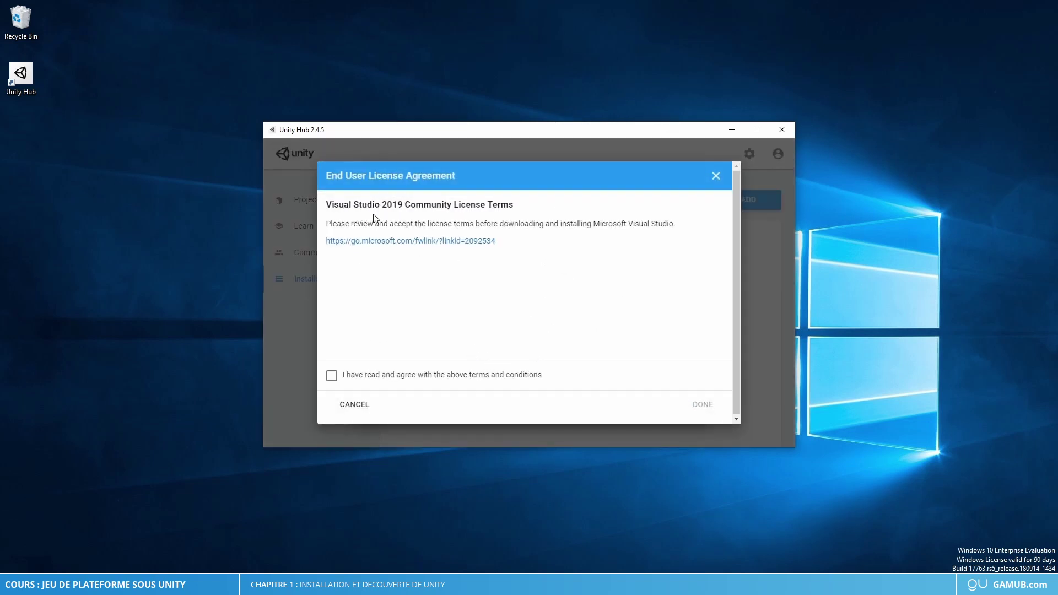
# - Accept the Visual Studio 2019 Community license terms and start the Unity installation
pyautogui.click(332, 377)
pyautogui.click(701, 406)
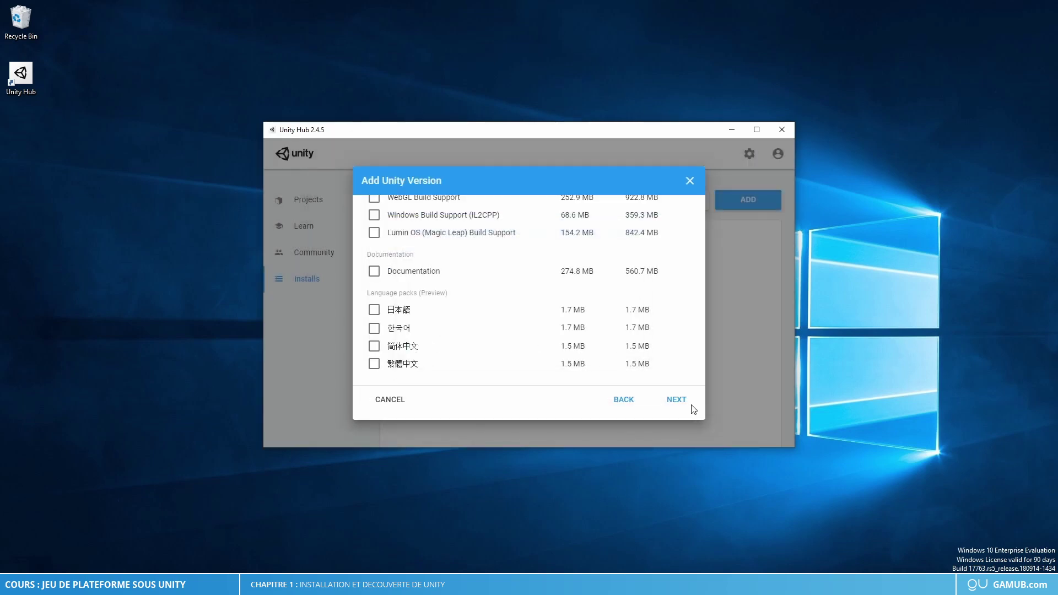
pyautogui.click(692, 406)
pyautogui.click(463, 369)
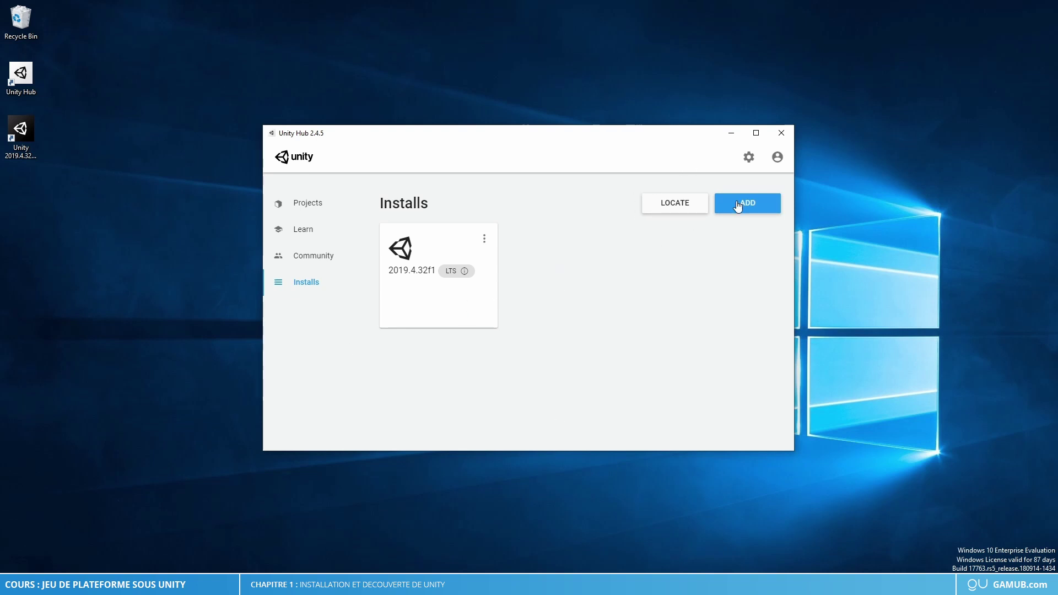
# - Save the manual activation license request to the desktop as Unity_lic.alf and open Unity's manual activation web page
pyautogui.click(748, 164)
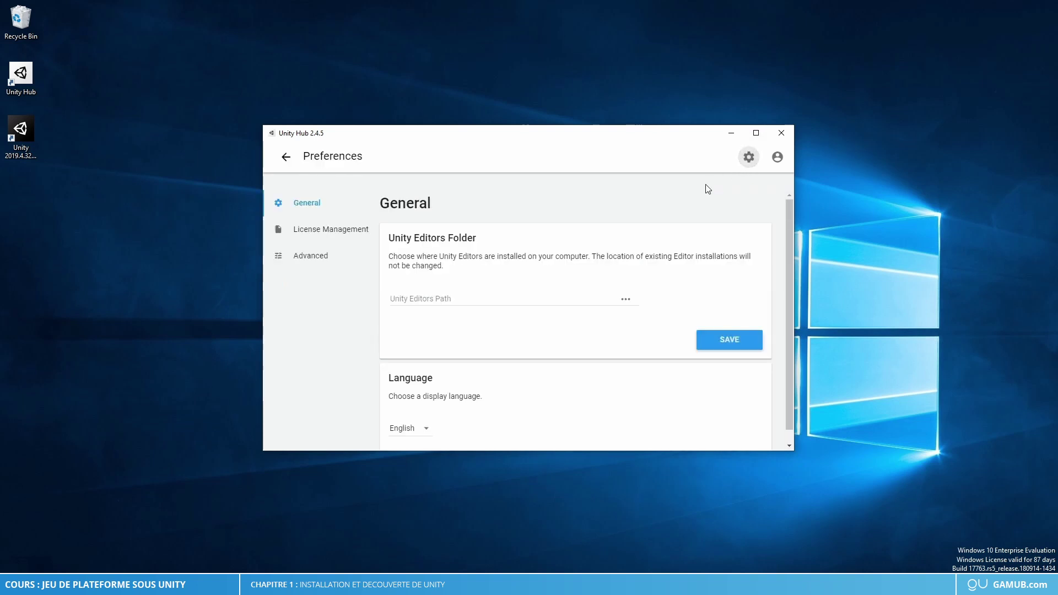
pyautogui.click(308, 235)
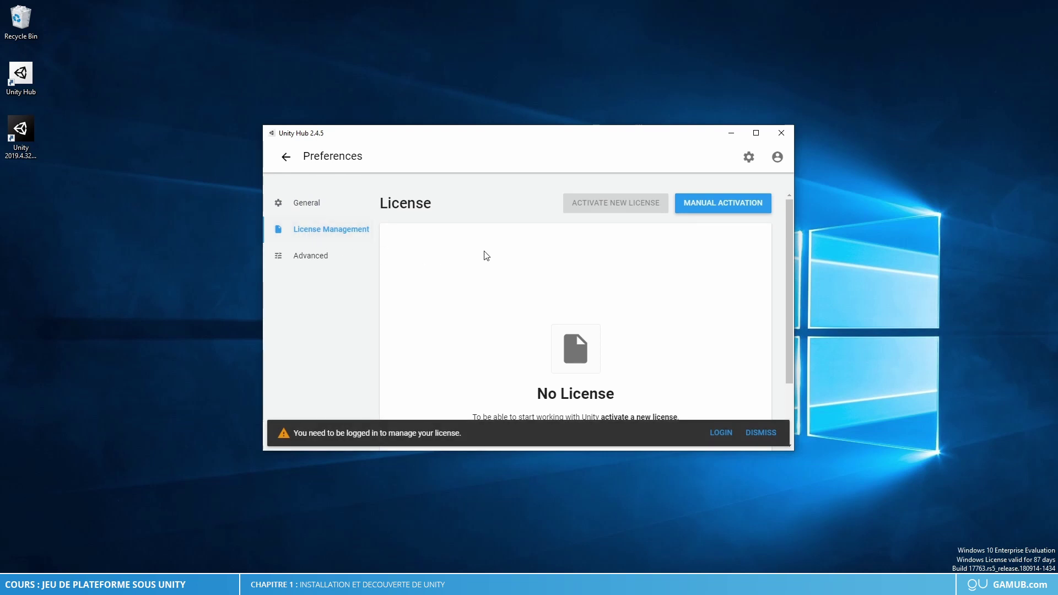
pyautogui.click(700, 204)
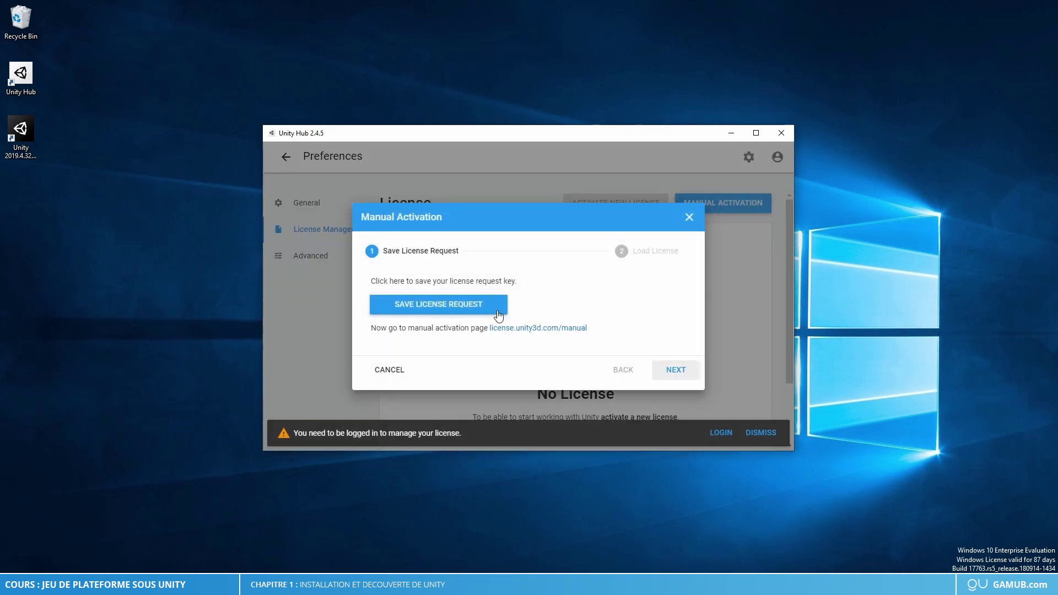
pyautogui.click(420, 312)
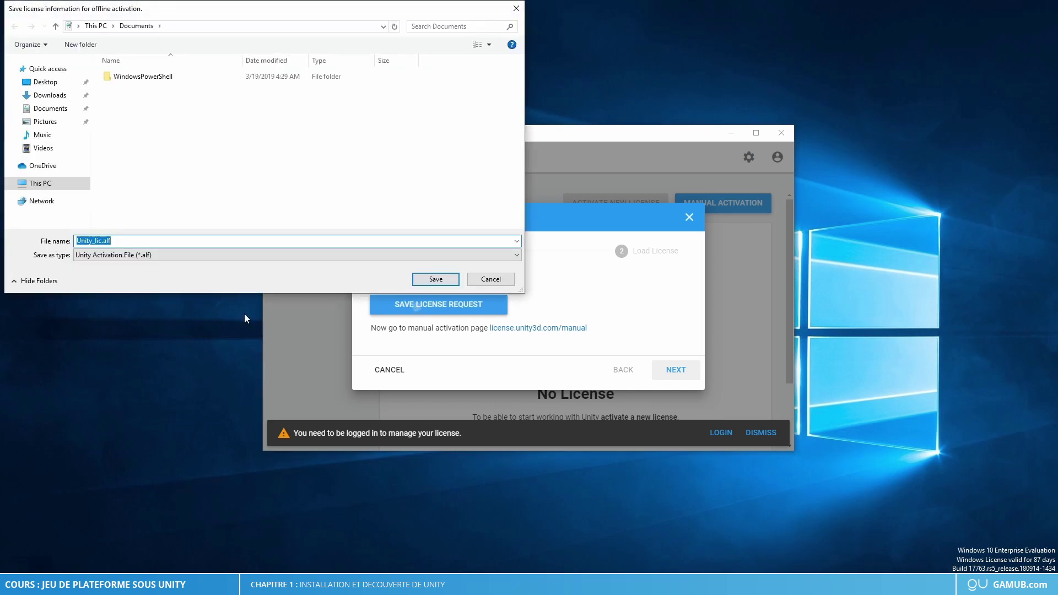
pyautogui.click(45, 82)
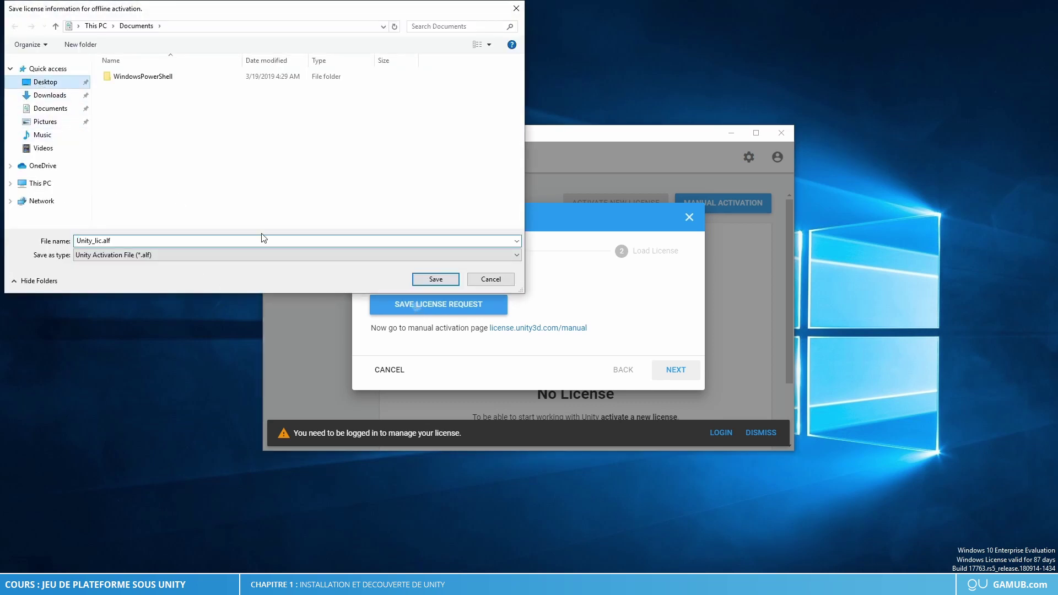
pyautogui.click(436, 278)
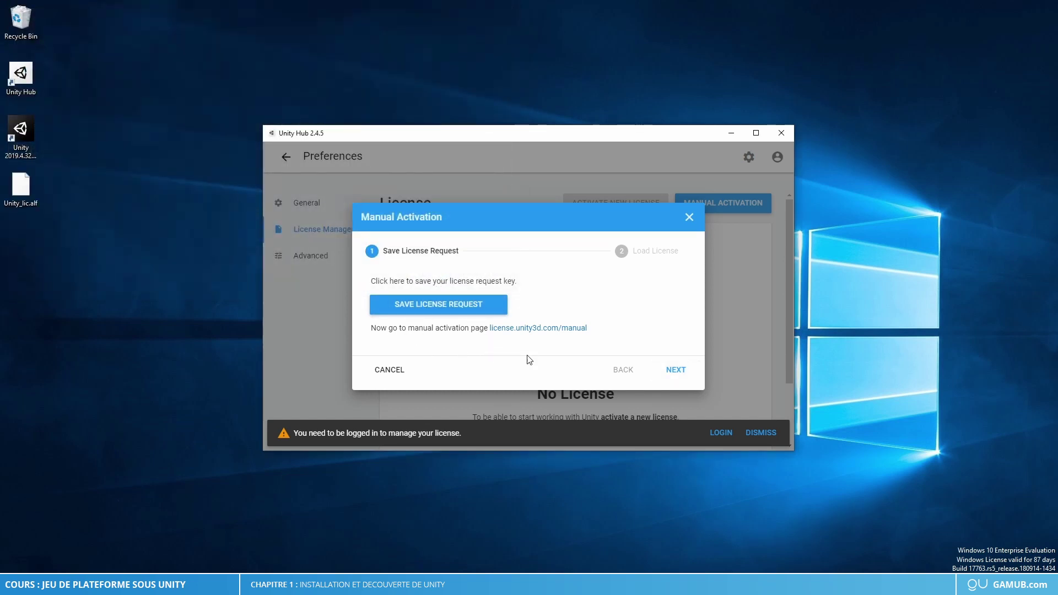
pyautogui.click(514, 329)
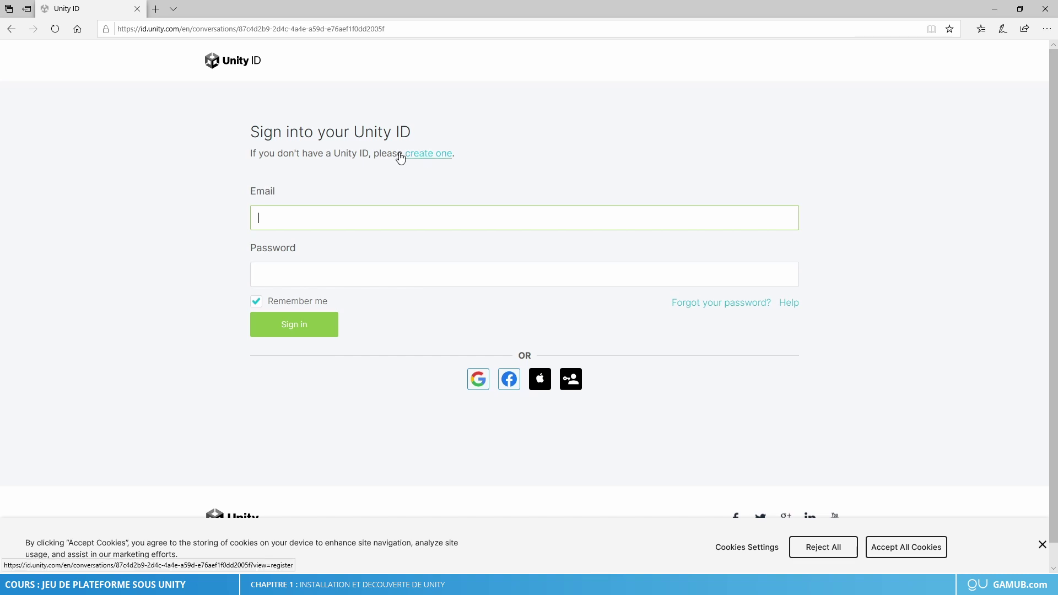
# - Create a Unity ID with the account e-mail, password, username and full name, accepting the required terms, declining marketing and continuing past e-mail confirmation
pyautogui.click(426, 159)
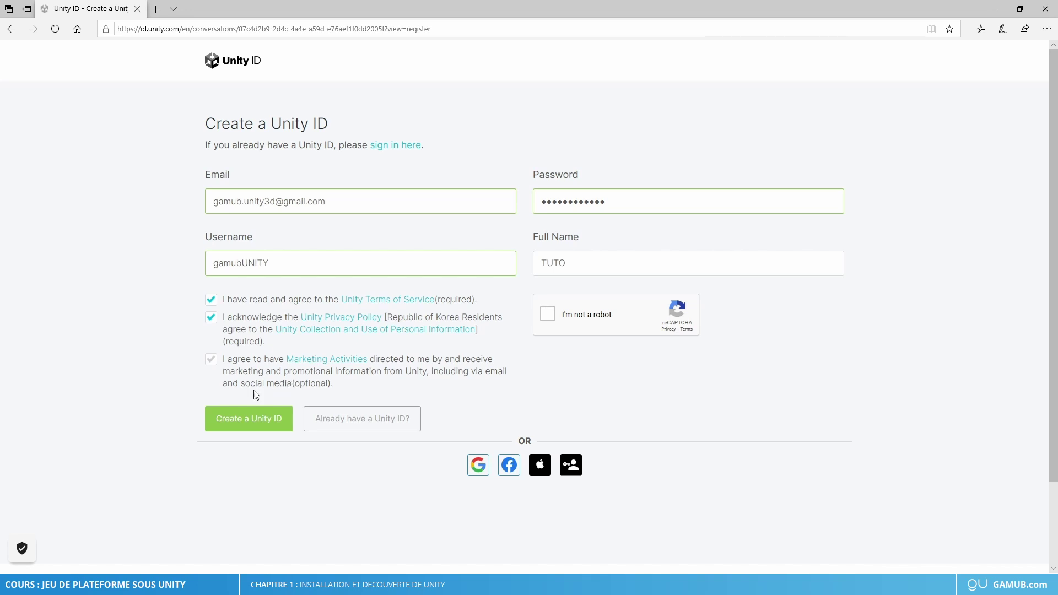
pyautogui.click(553, 320)
pyautogui.click(334, 202)
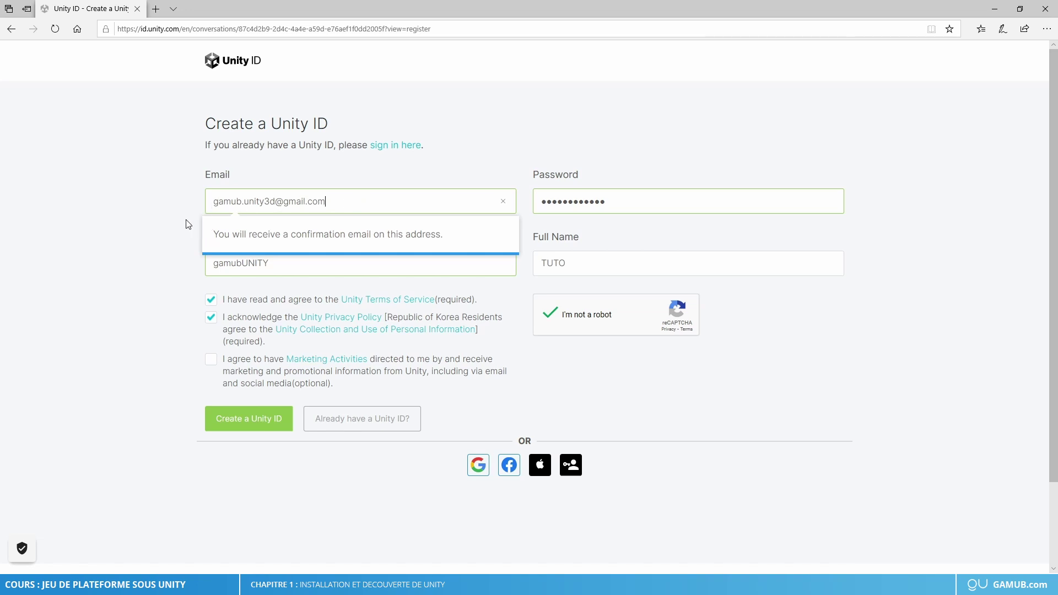
pyautogui.click(161, 279)
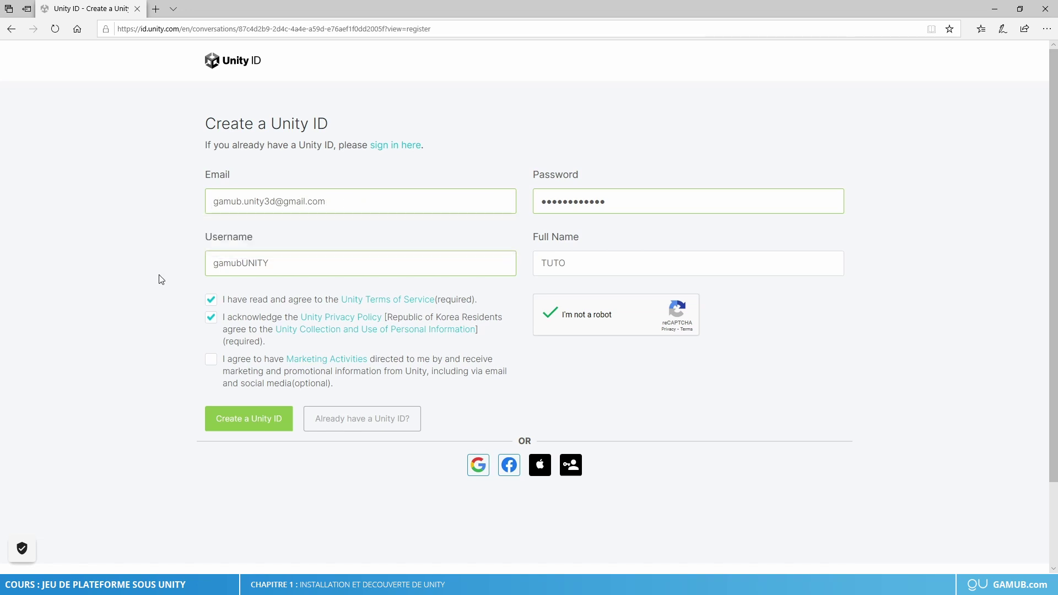
pyautogui.click(247, 425)
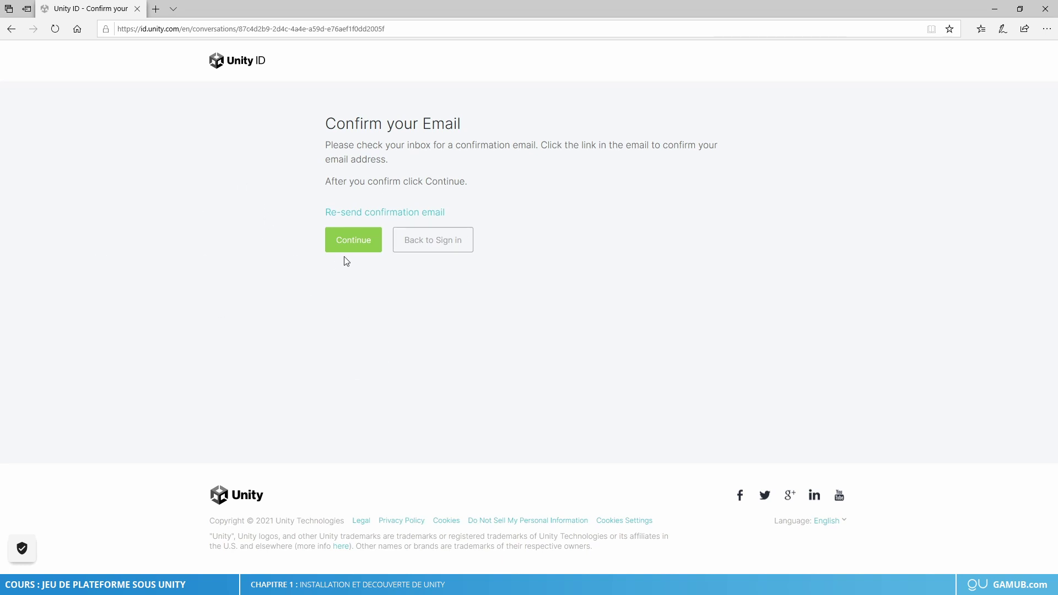
pyautogui.click(354, 236)
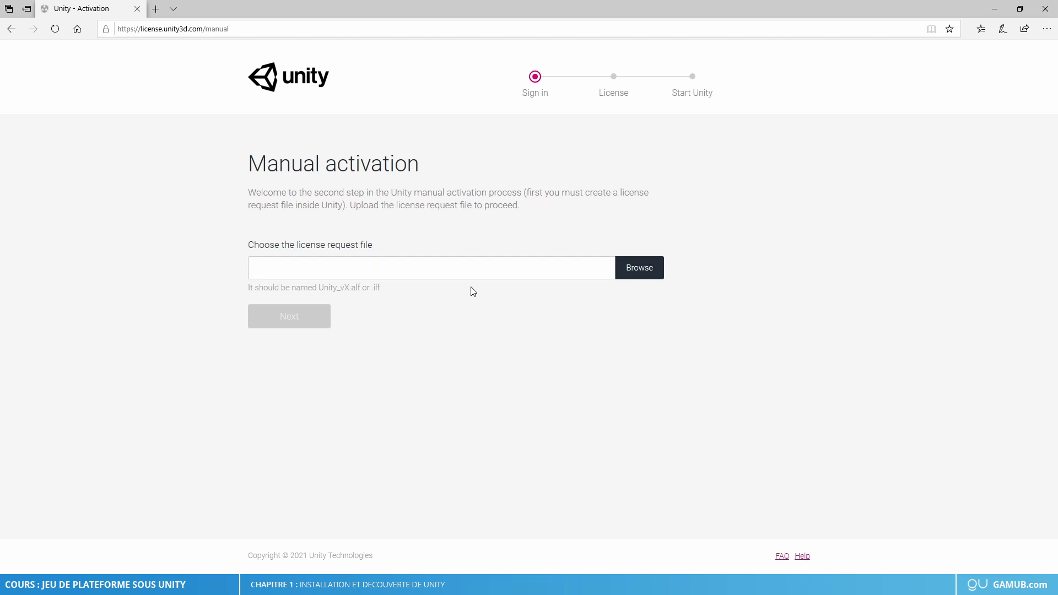
# - Upload Unity_lic.alf from the desktop as the license request file and proceed to the license options
pyautogui.click(641, 268)
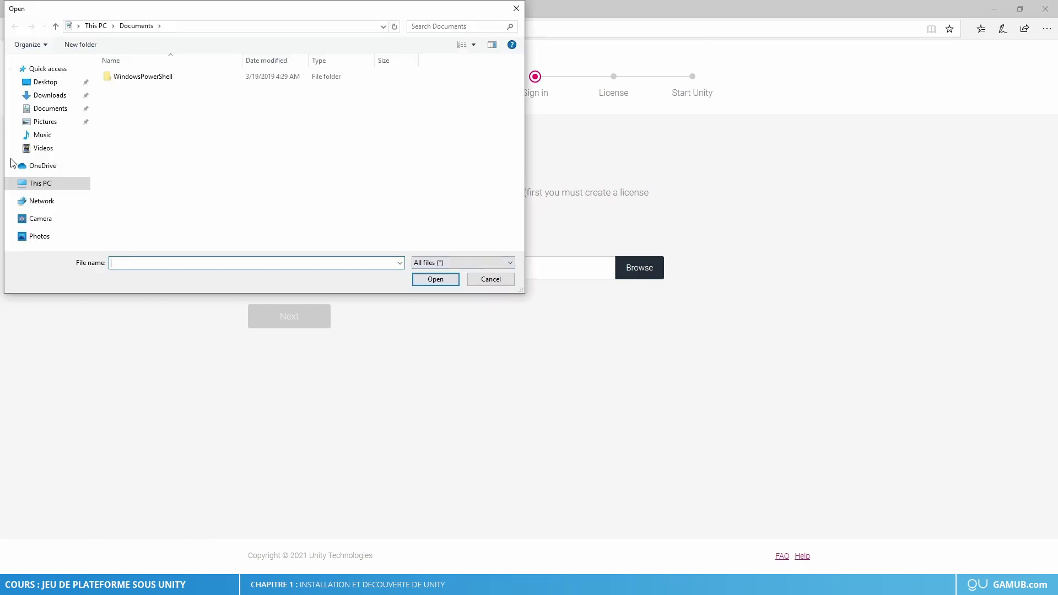
pyautogui.click(44, 86)
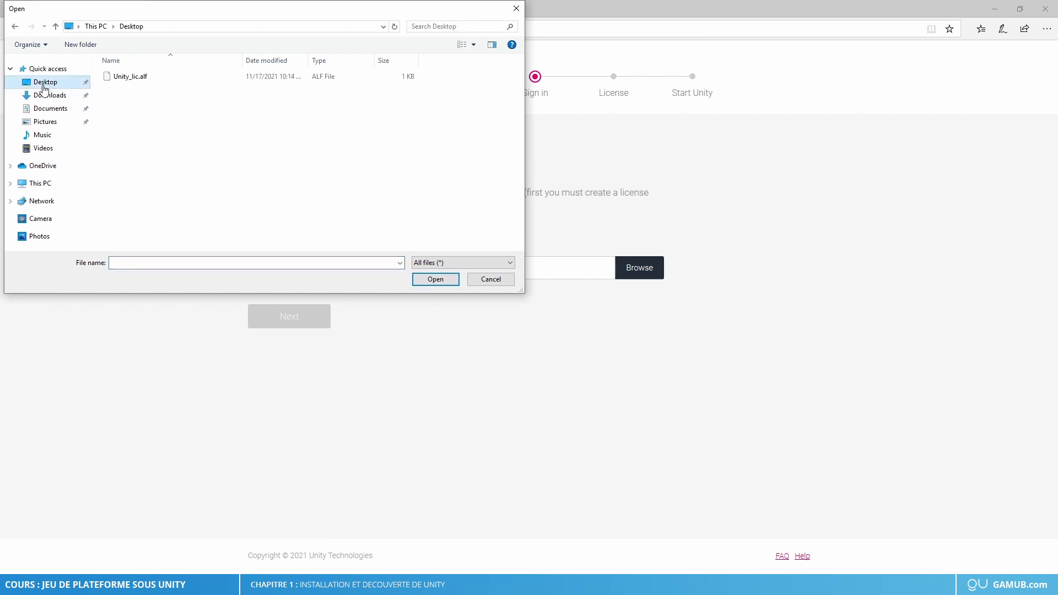
pyautogui.click(124, 80)
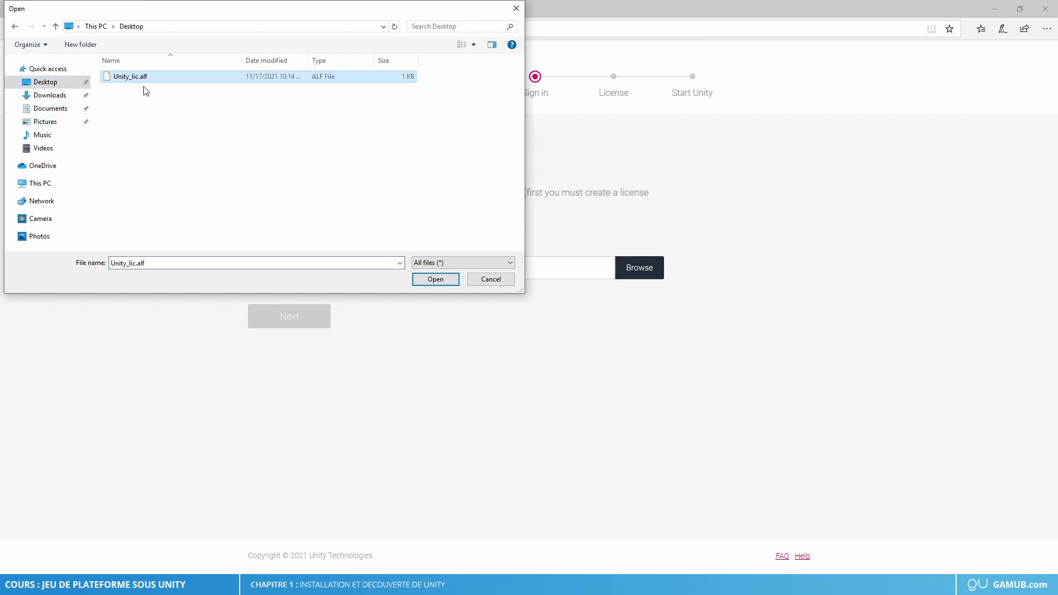
pyautogui.click(433, 279)
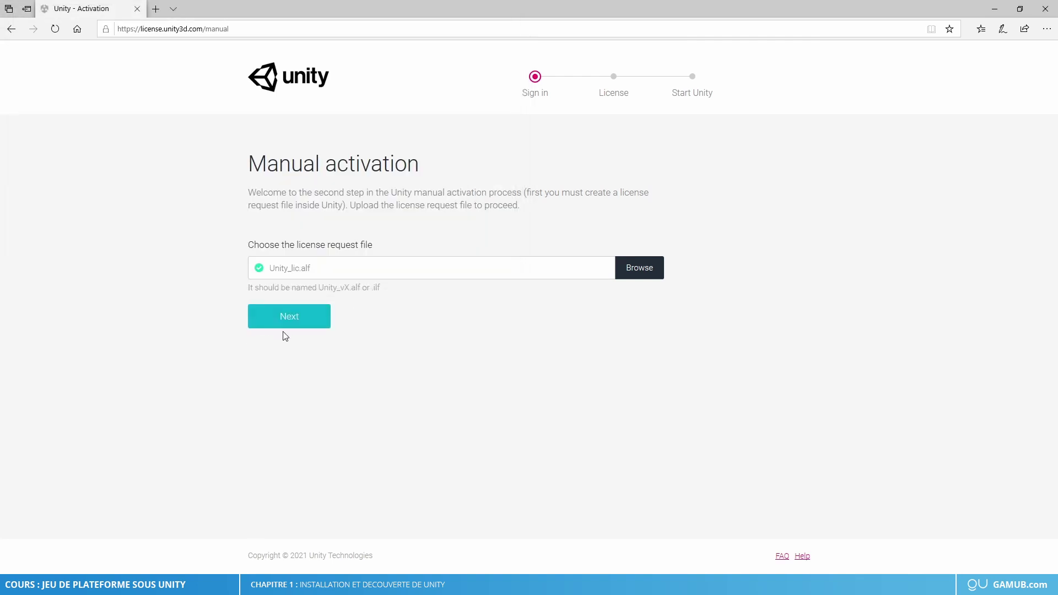
pyautogui.click(288, 322)
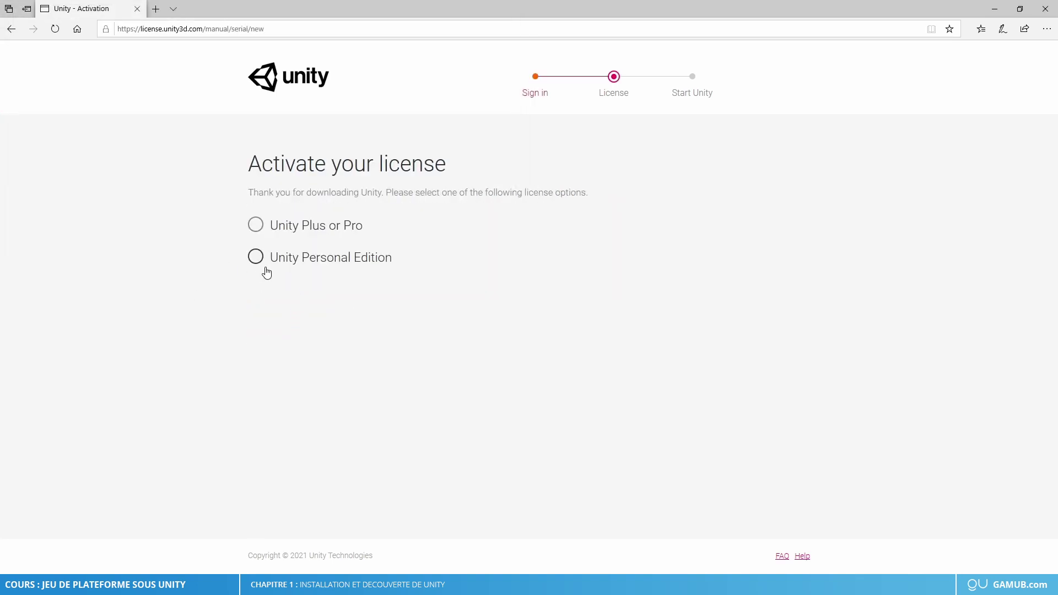
# - Choose Unity Personal Edition for non-professional use and download the license file
pyautogui.click(251, 260)
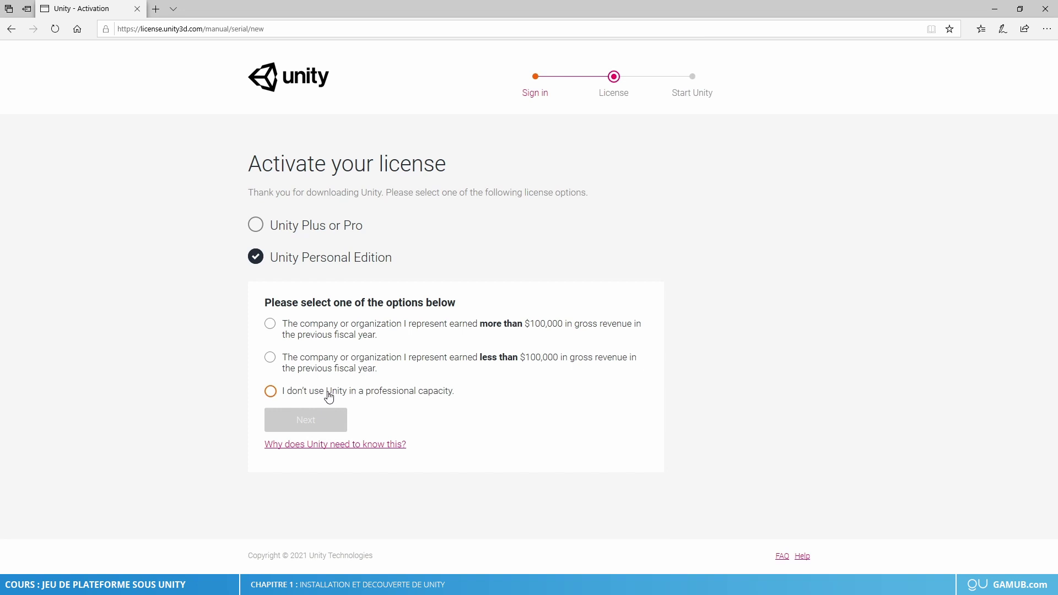
pyautogui.click(272, 392)
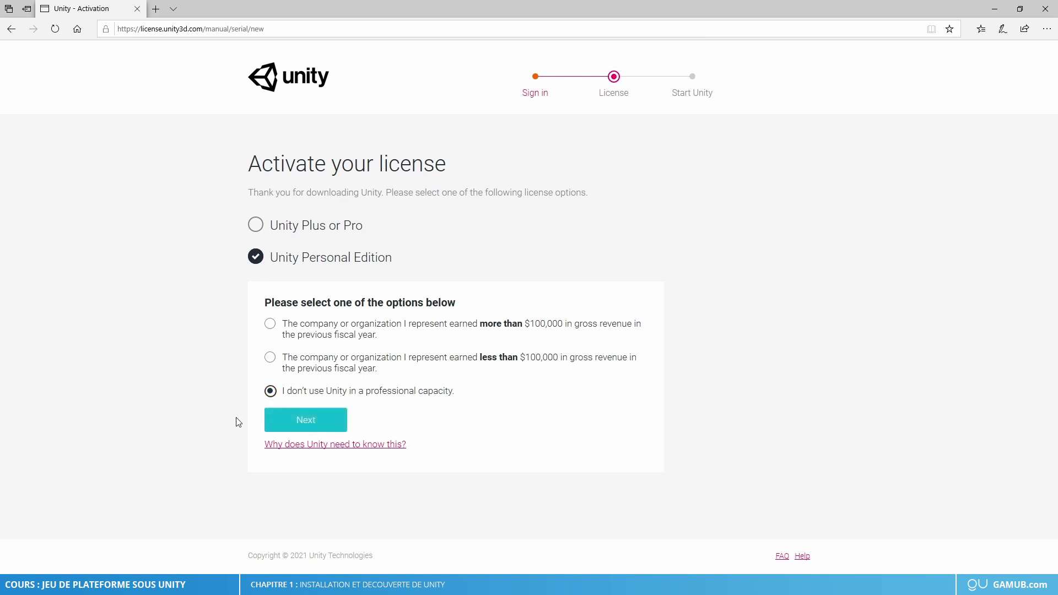
pyautogui.click(283, 421)
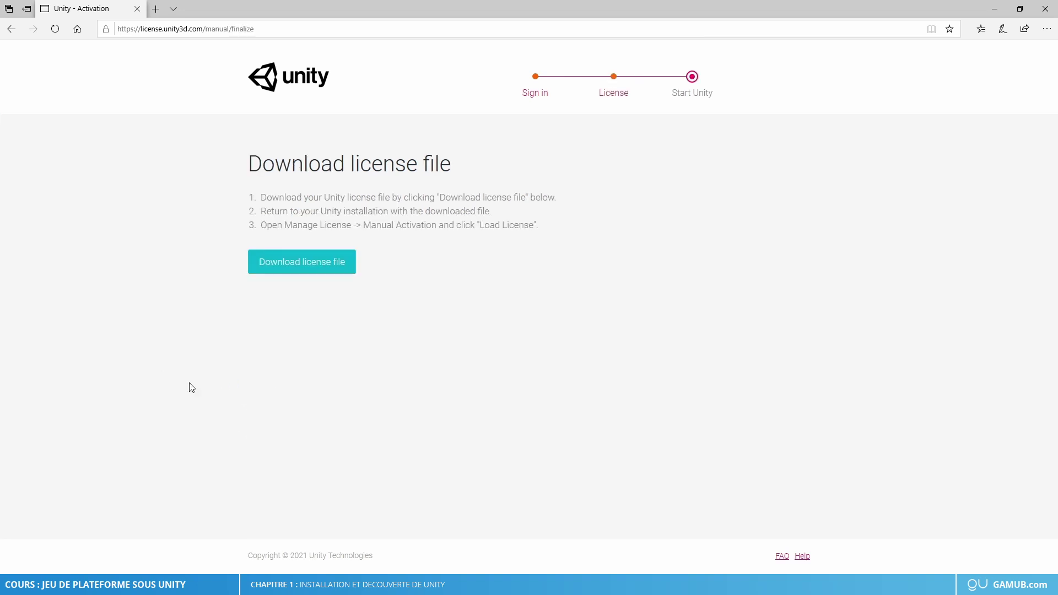
pyautogui.click(298, 263)
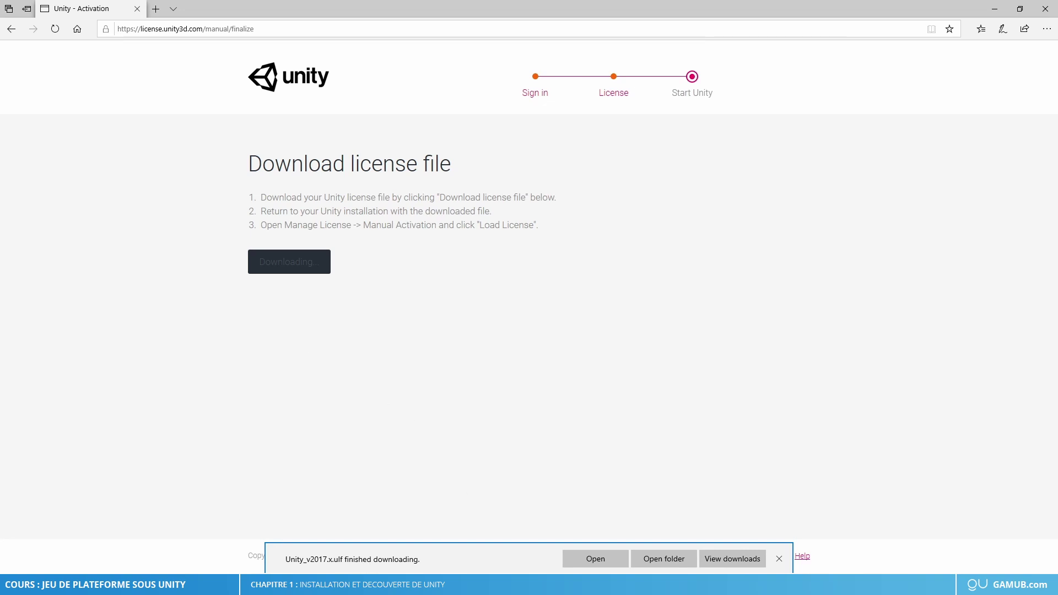
# - Switch to Unity Hub, load Unity_v2017.x.ulf from Downloads as the license file and confirm the manual activation
pyautogui.click(408, 585)
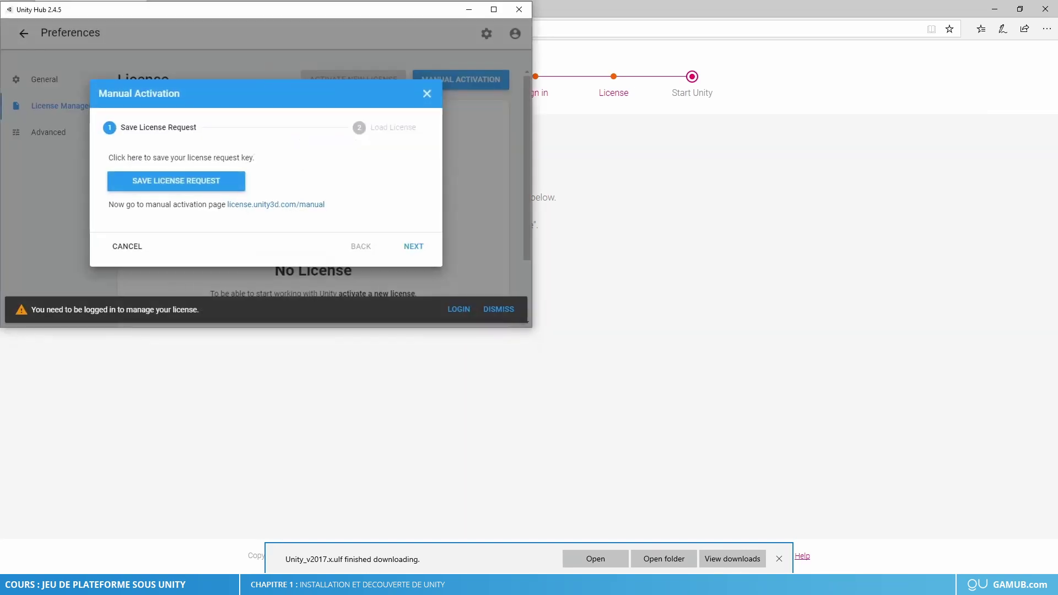
pyautogui.click(410, 252)
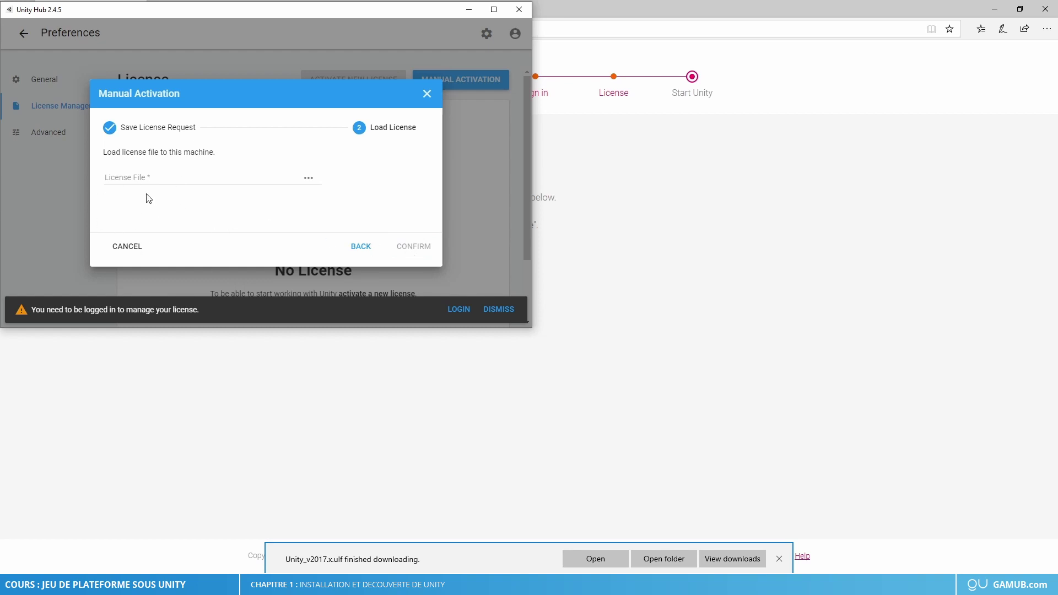
pyautogui.click(311, 183)
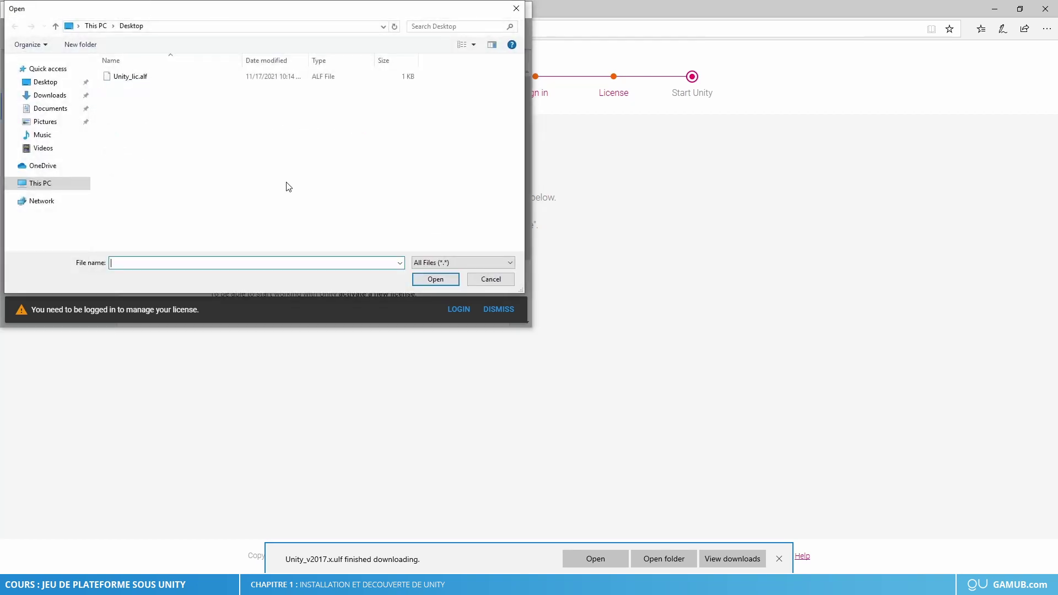
pyautogui.click(49, 97)
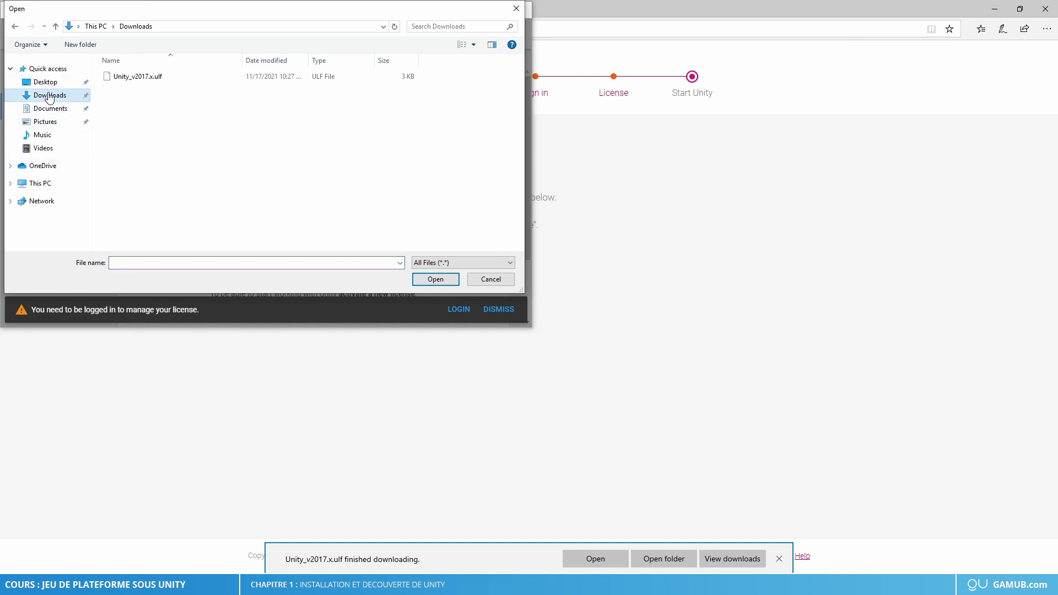
pyautogui.click(128, 80)
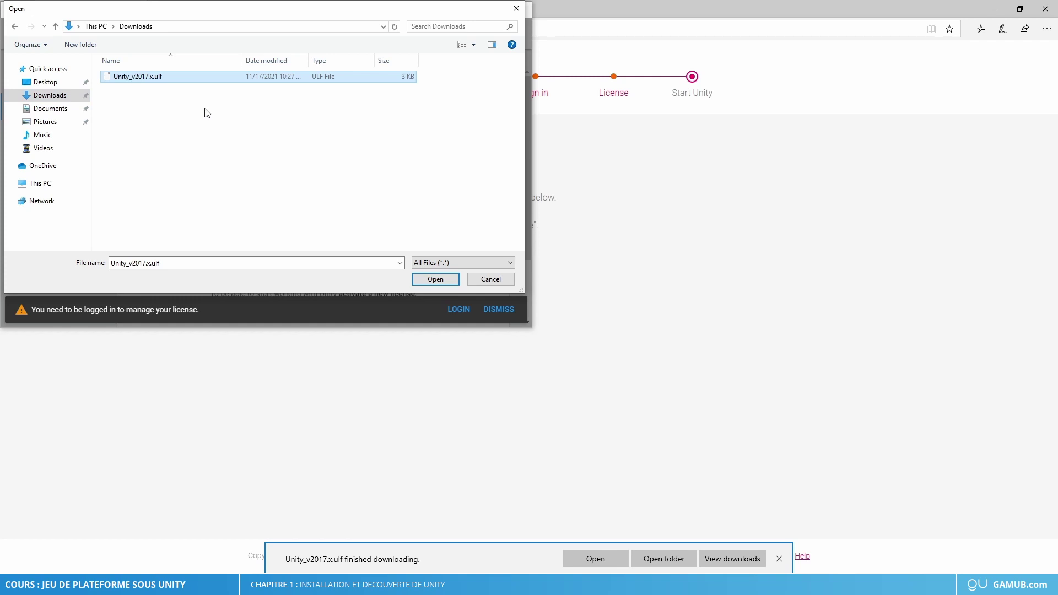
pyautogui.click(430, 280)
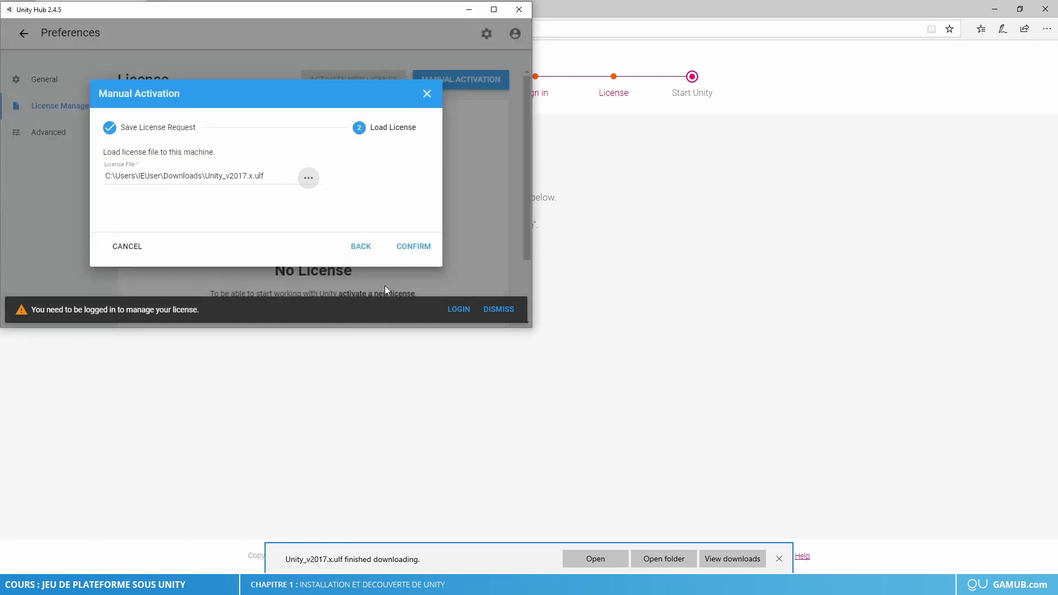
pyautogui.click(408, 255)
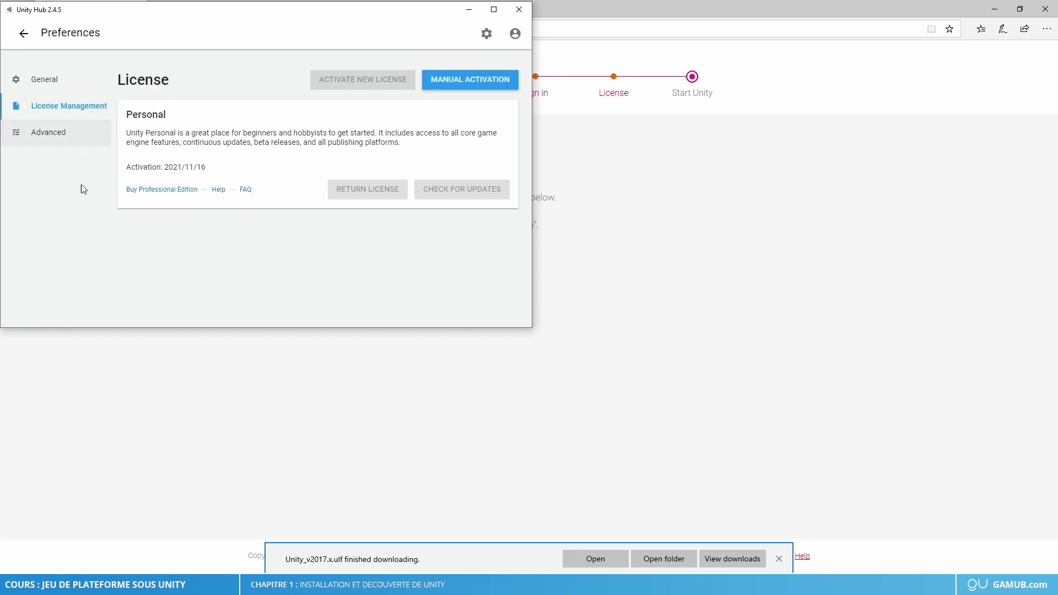
# - Return to the projects list and start a new project with Unity 2019.4.32f1
pyautogui.click(23, 34)
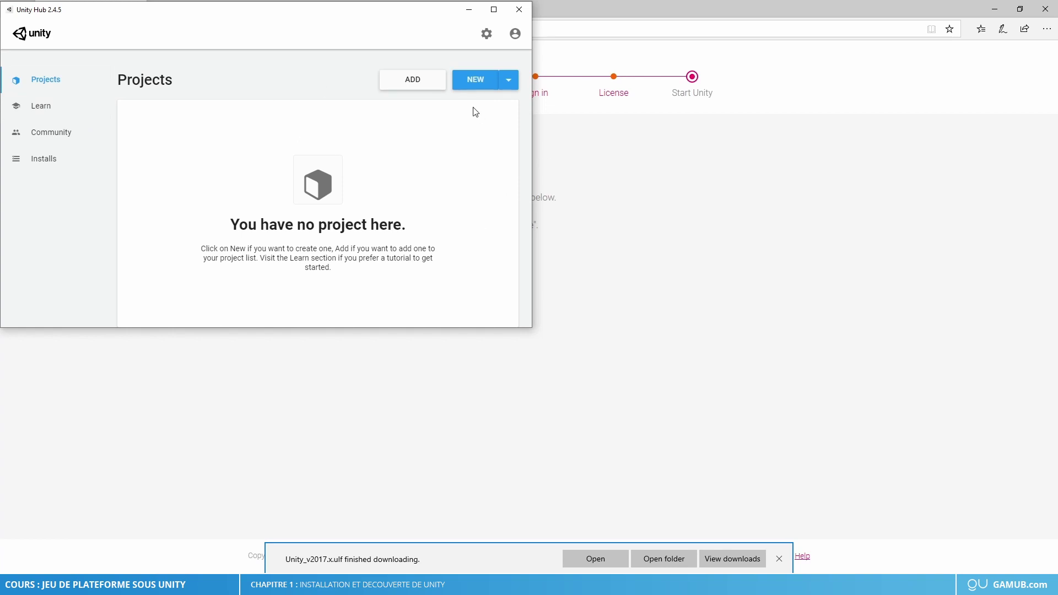
pyautogui.click(509, 80)
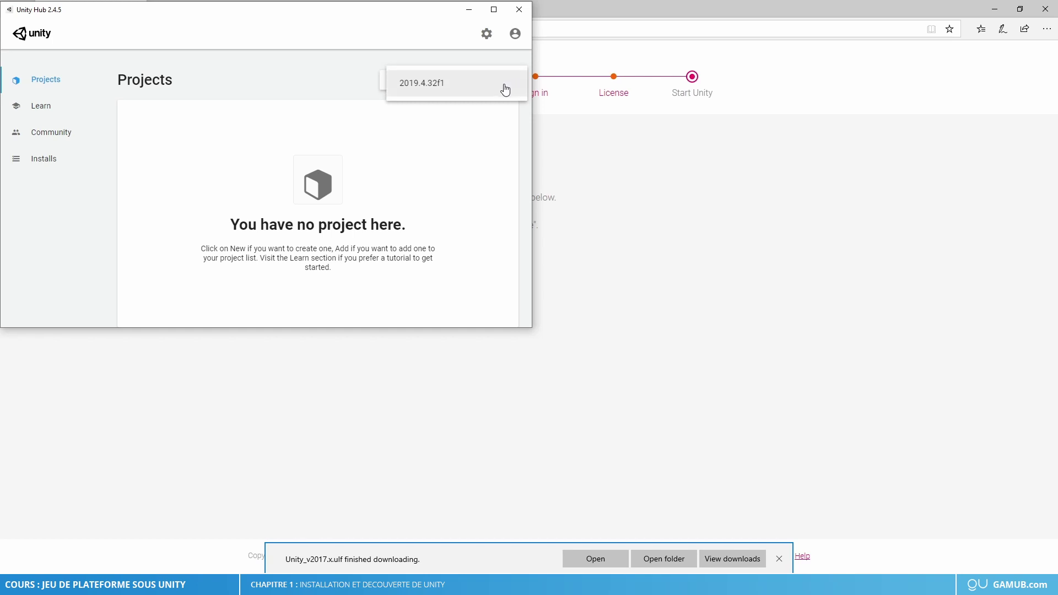
pyautogui.click(419, 96)
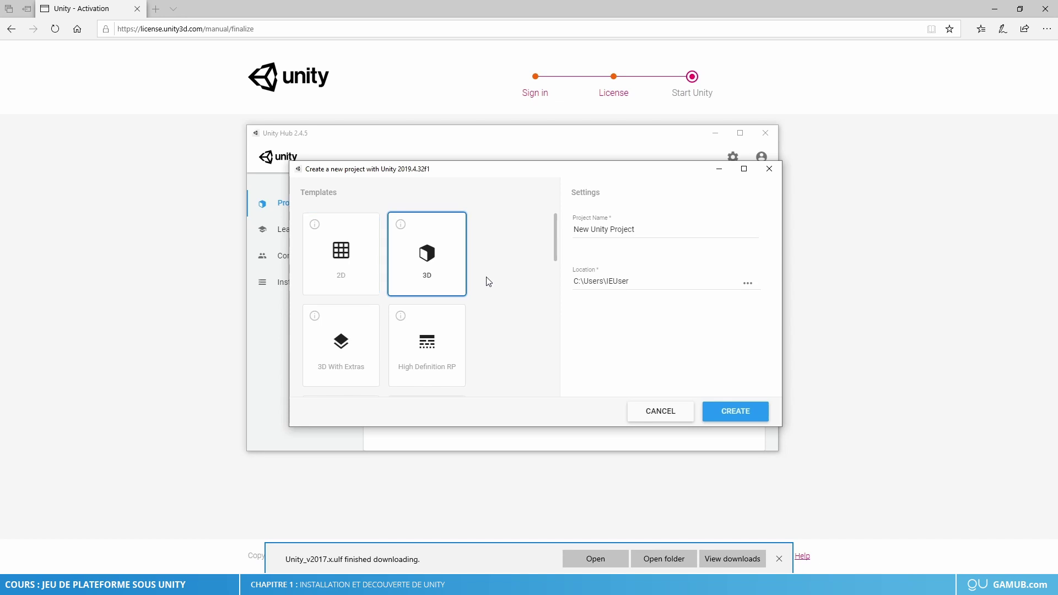
# - Create the project from the Universal Render Pipeline template with the name platformer, after reading the template's description
pyautogui.scroll(-2, 482, 289)
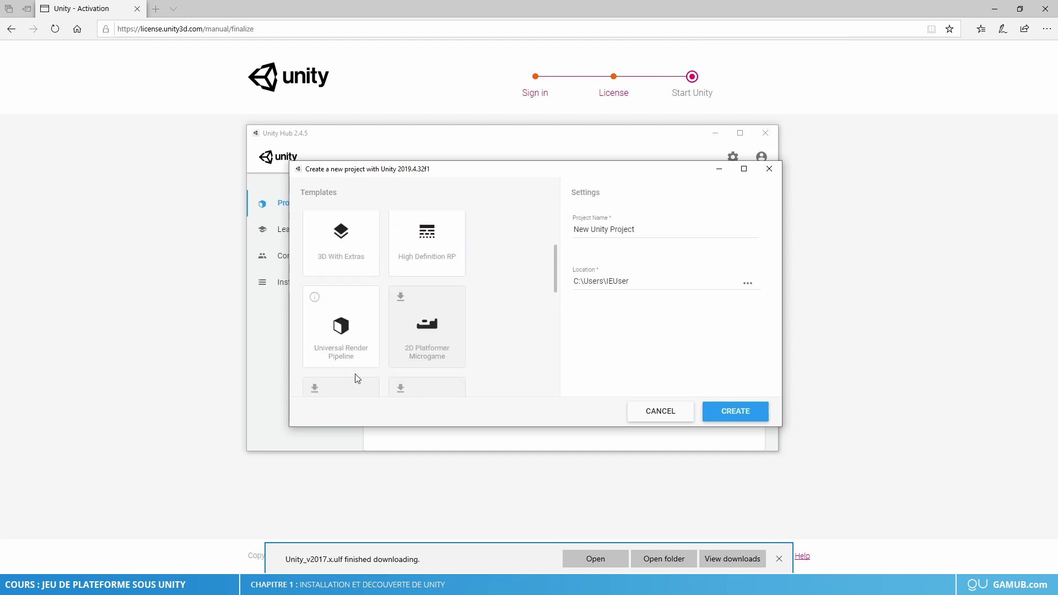
pyautogui.click(339, 368)
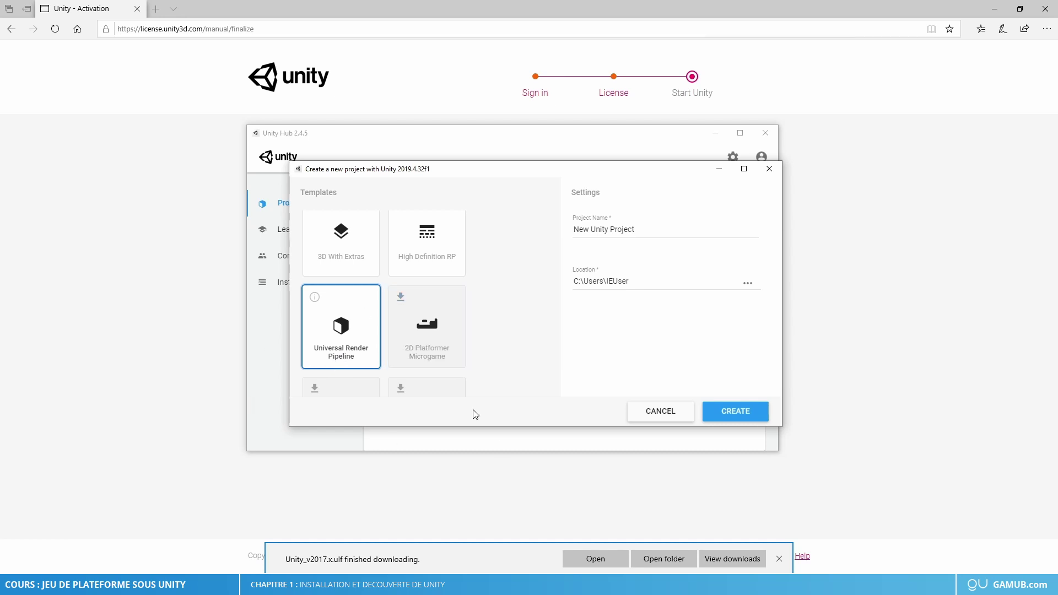
pyautogui.click(314, 298)
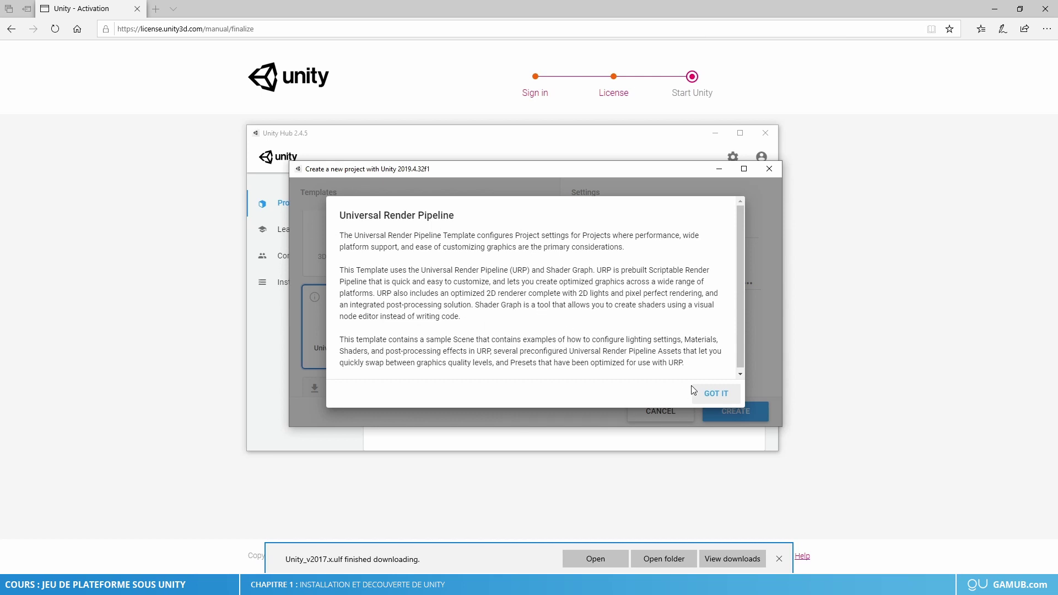
pyautogui.click(711, 395)
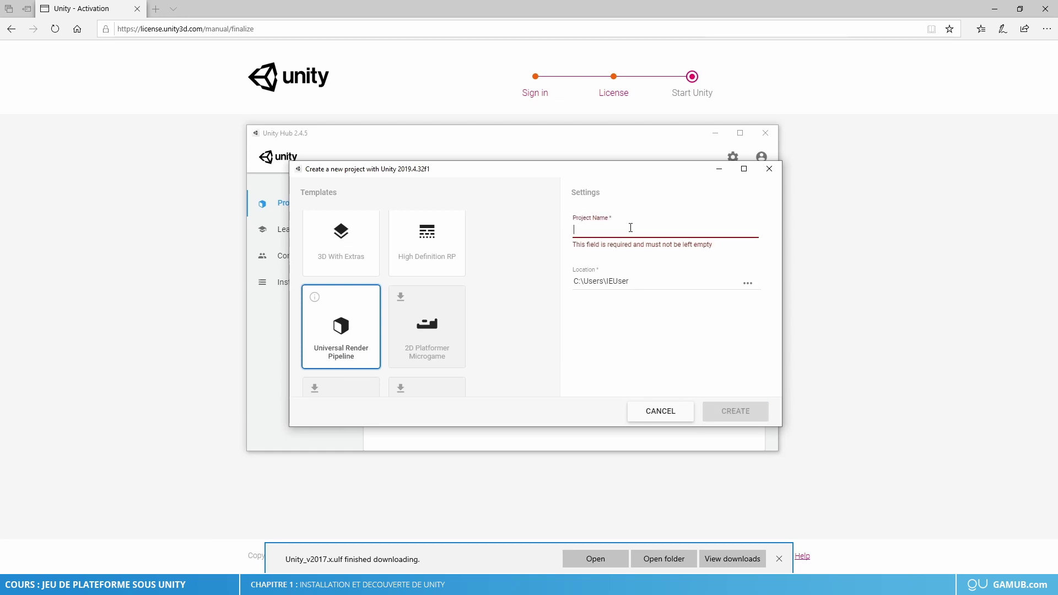
pyautogui.write('platformer')
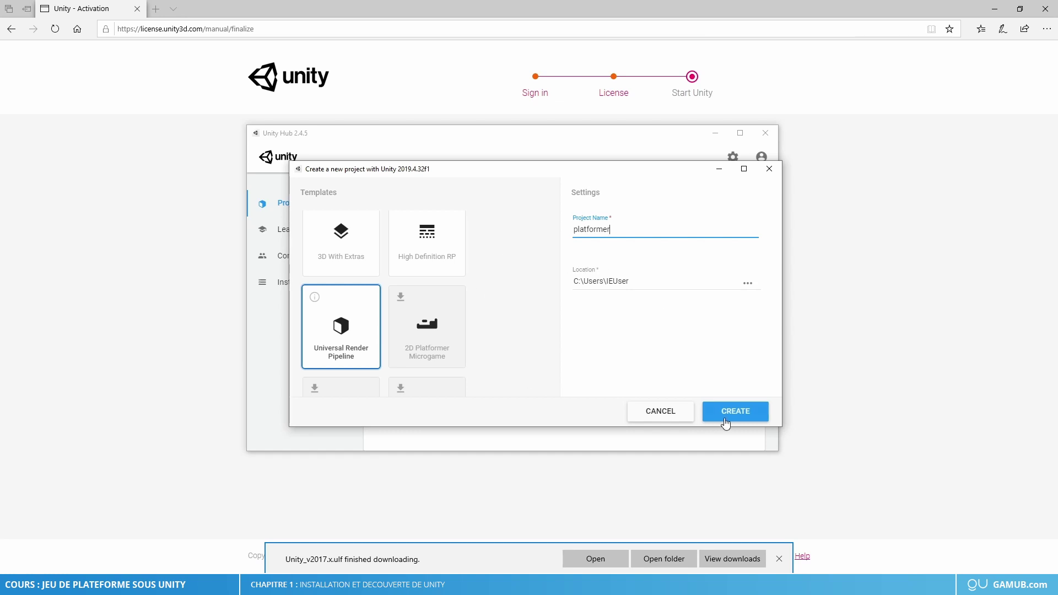
pyautogui.click(743, 417)
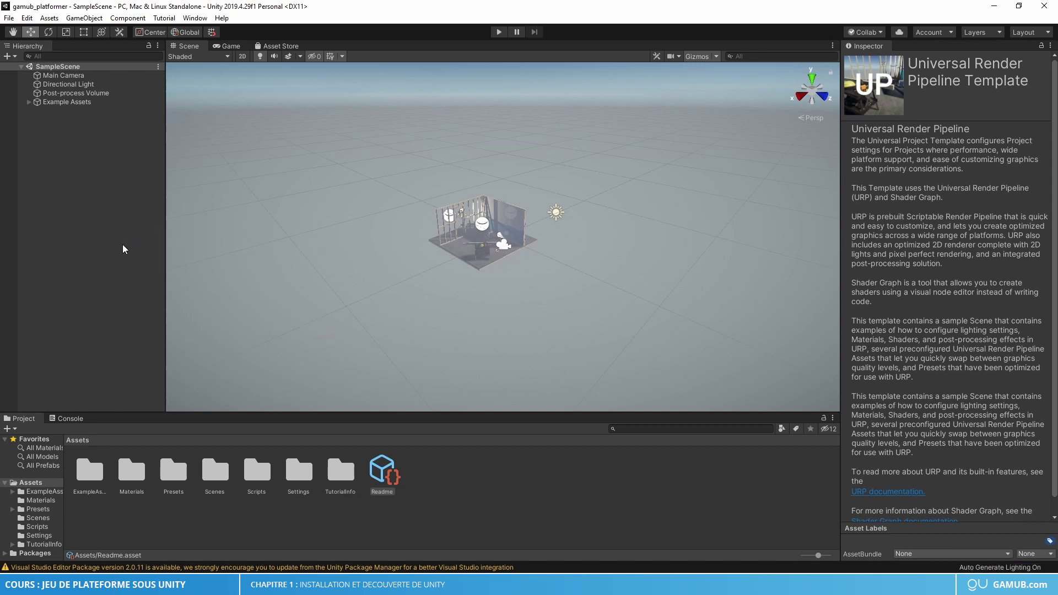
# - Delete all template folders, from ExampleAssets to TutorialInfo, and the Readme from the project's Assets
pyautogui.click(92, 476)
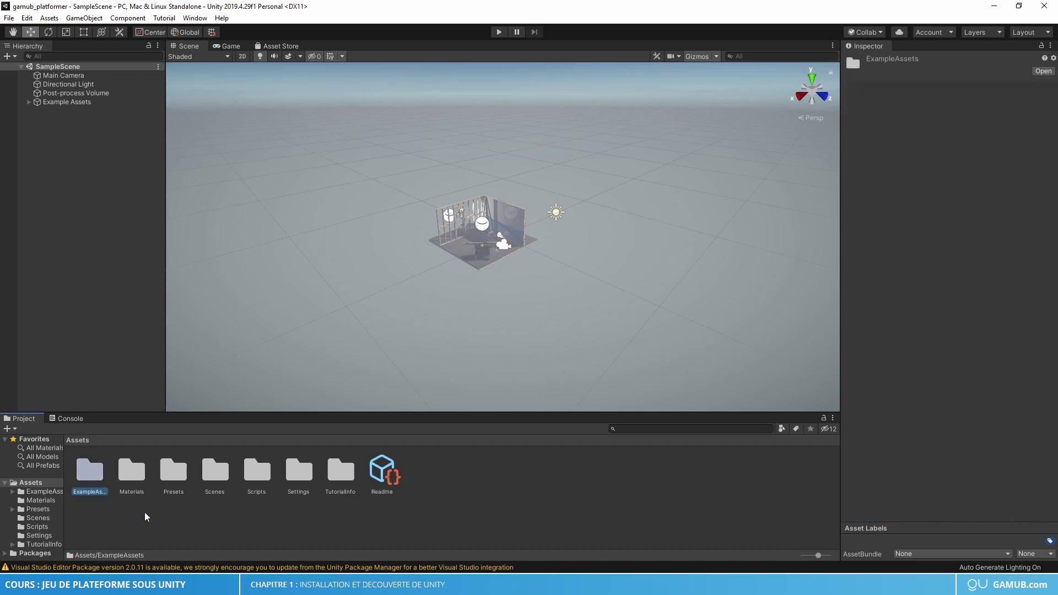
pyautogui.keyDown('shift'); pyautogui.click(384, 479); pyautogui.keyUp('shift')
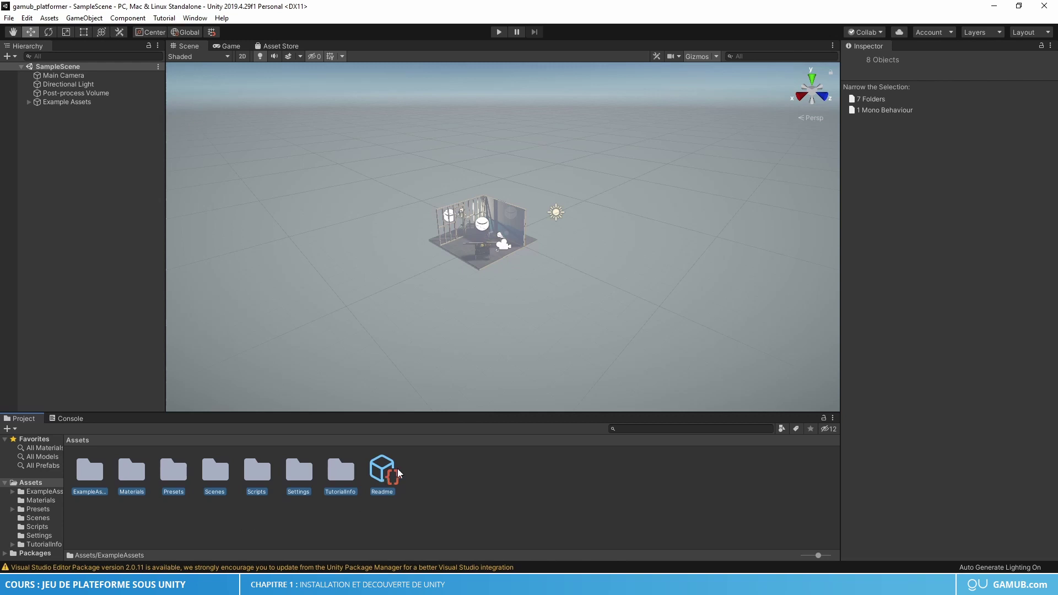
pyautogui.press('Delete')
pyautogui.click(555, 317)
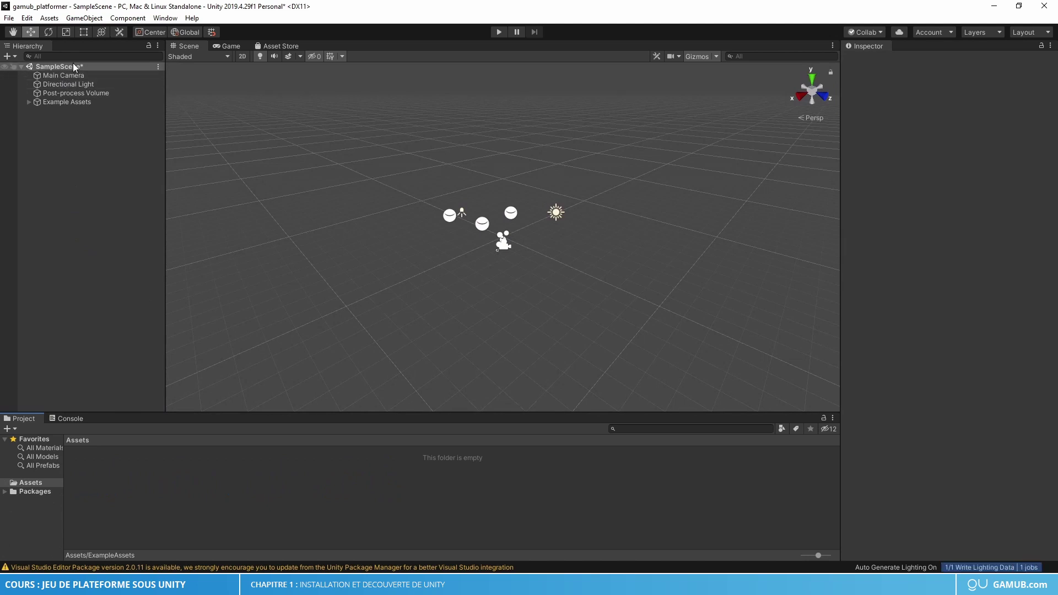
# - Delete Main Camera, Directional Light, Post-process Volume and Example Assets from SampleScene
pyautogui.click(60, 76)
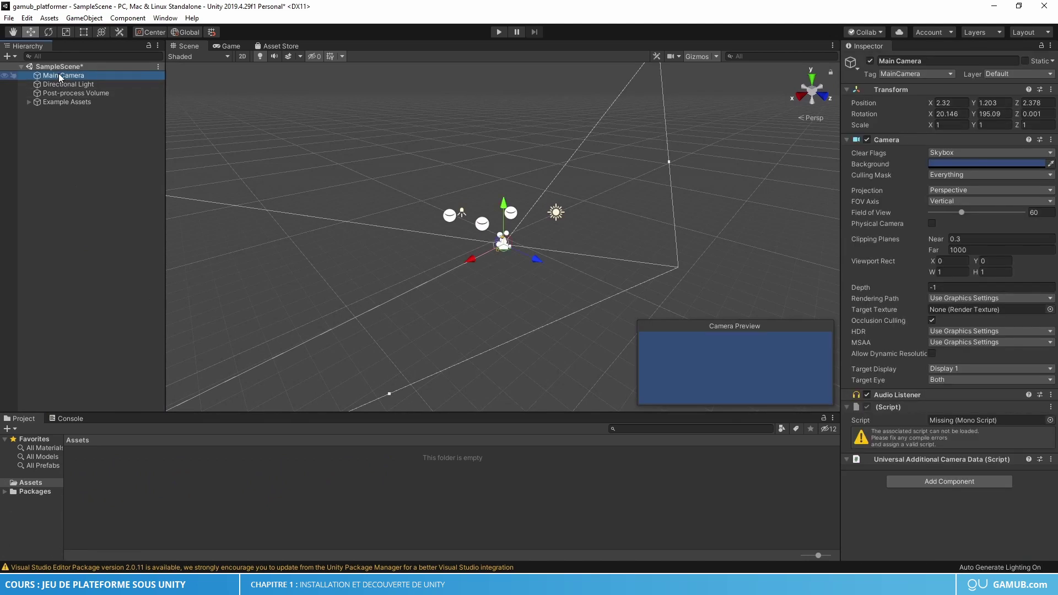
pyautogui.keyDown('shift'); pyautogui.click(58, 104); pyautogui.keyUp('shift')
pyautogui.press('Delete')
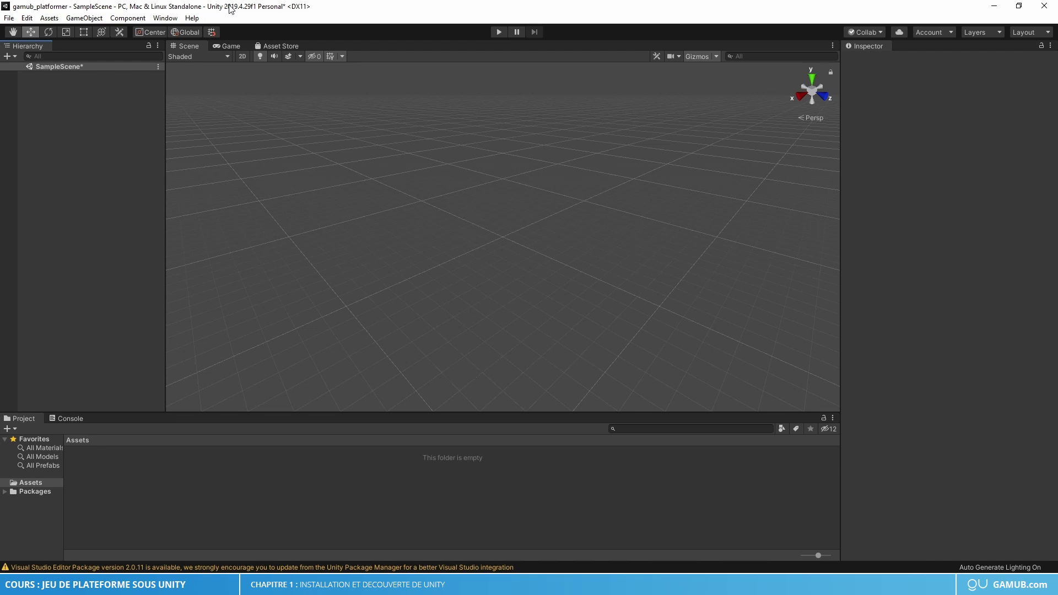
pyautogui.click(8, 17)
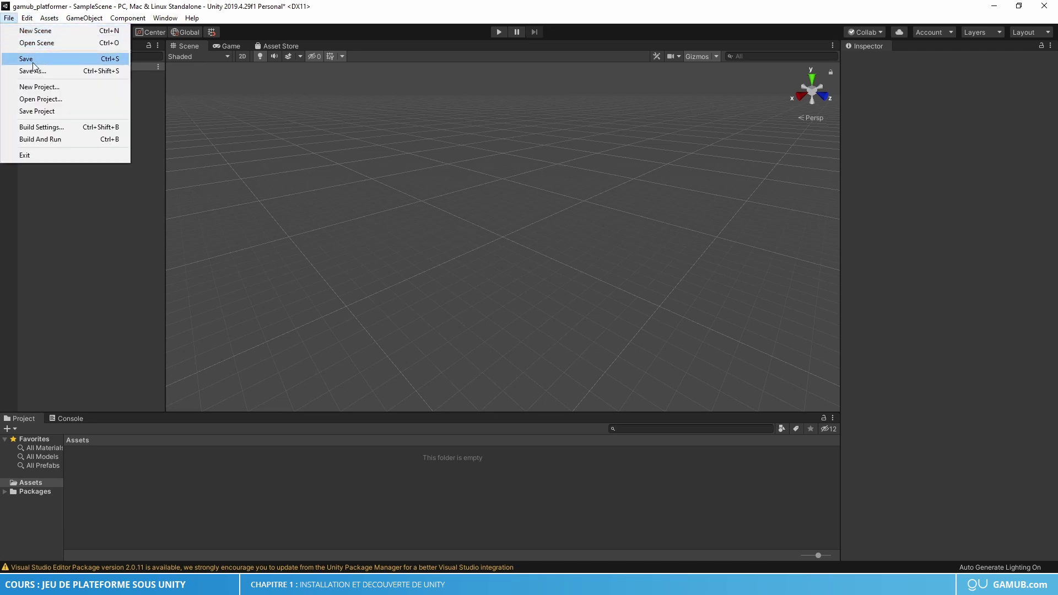
pyautogui.click(25, 22)
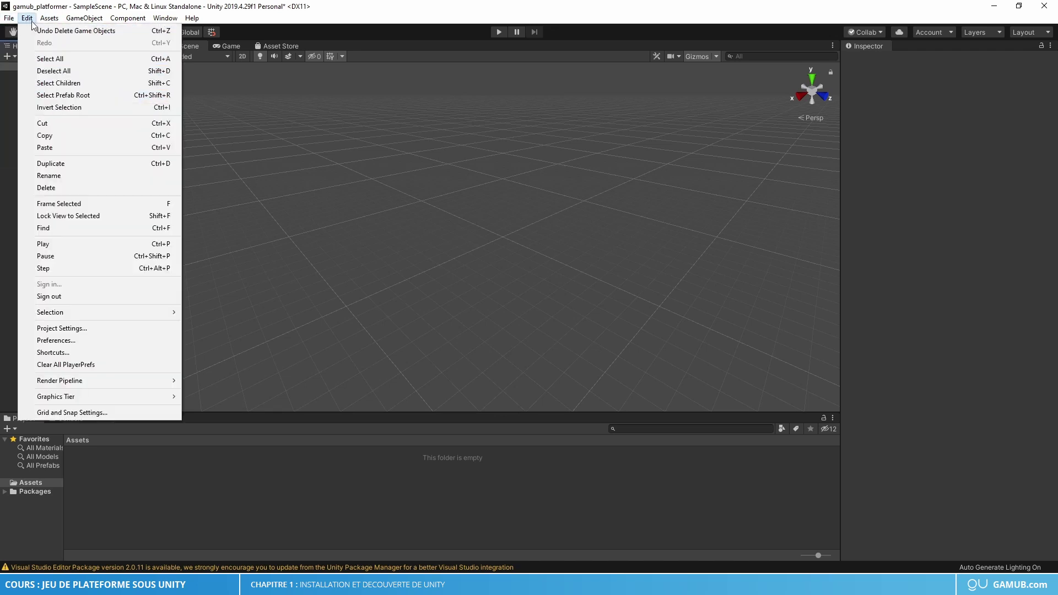
pyautogui.moveTo(38, 19)
pyautogui.click(122, 161)
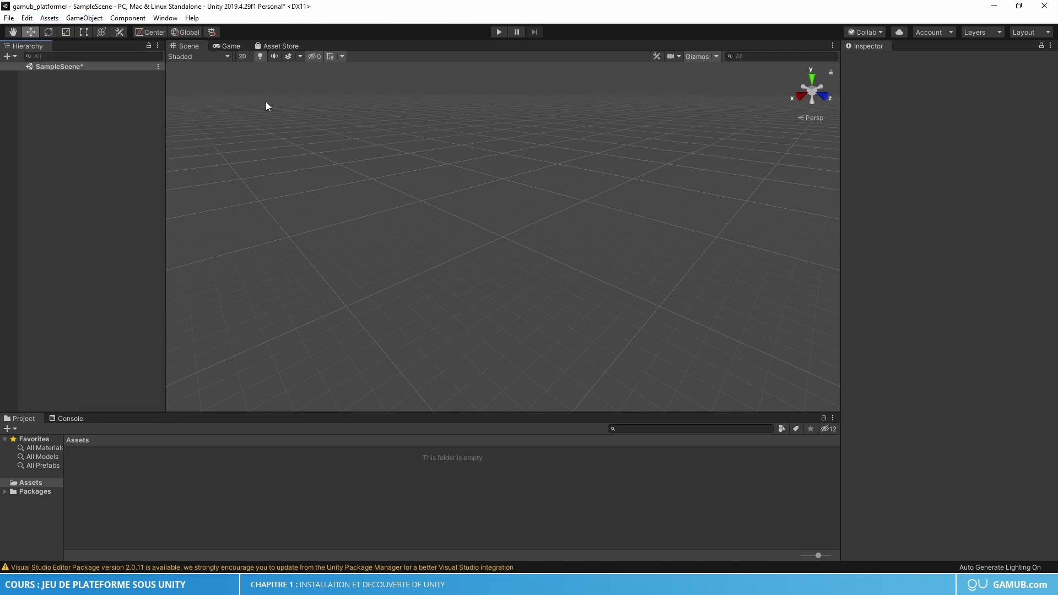
# - Examine the empty scene from several angles, together with the Hierarchy and the Inspector
pyautogui.moveTo(162, 157)
pyautogui.mouseDown()
pyautogui.moveTo(219, 156)
pyautogui.moveTo(160, 156)
pyautogui.mouseUp()
pyautogui.moveTo(840, 238); pyautogui.dragTo(836, 239)
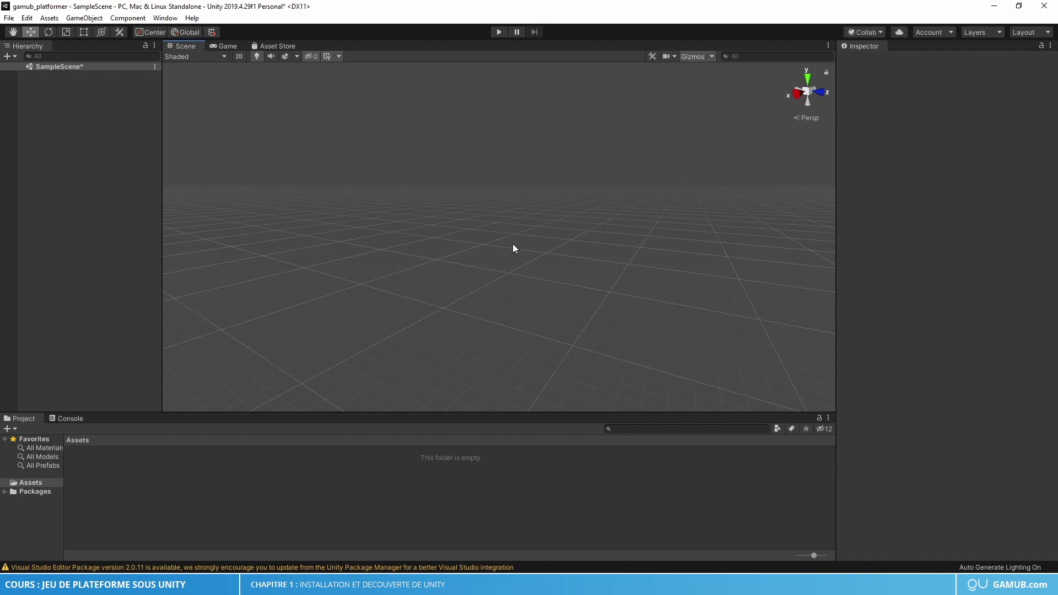
pyautogui.moveTo(521, 247); pyautogui.dragTo(381, 232, button='right')
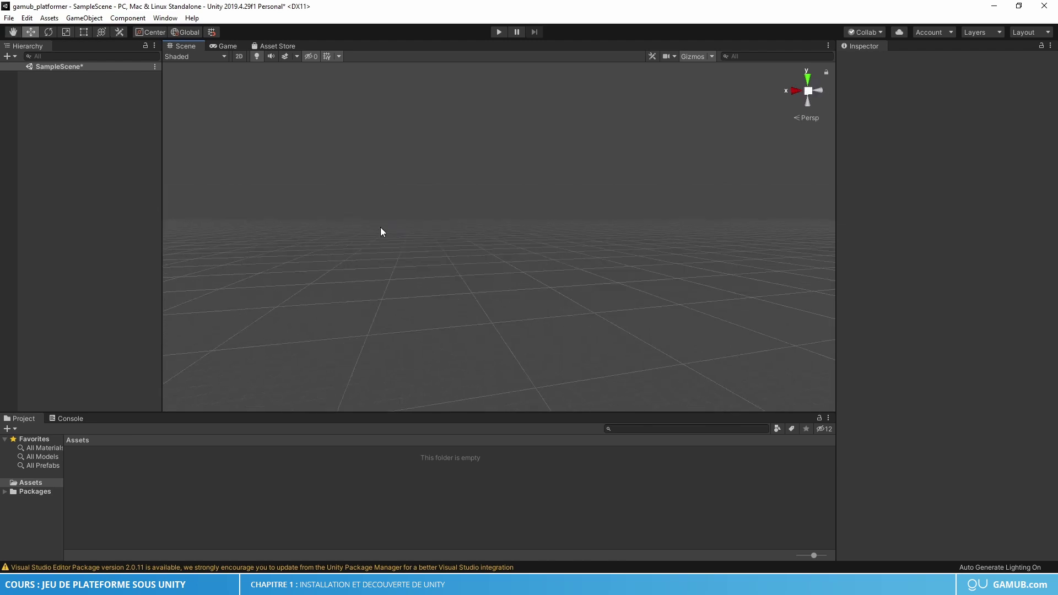
pyautogui.moveTo(381, 228); pyautogui.dragTo(435, 286, button='right')
pyautogui.moveTo(380, 267); pyautogui.dragTo(415, 245, button='right')
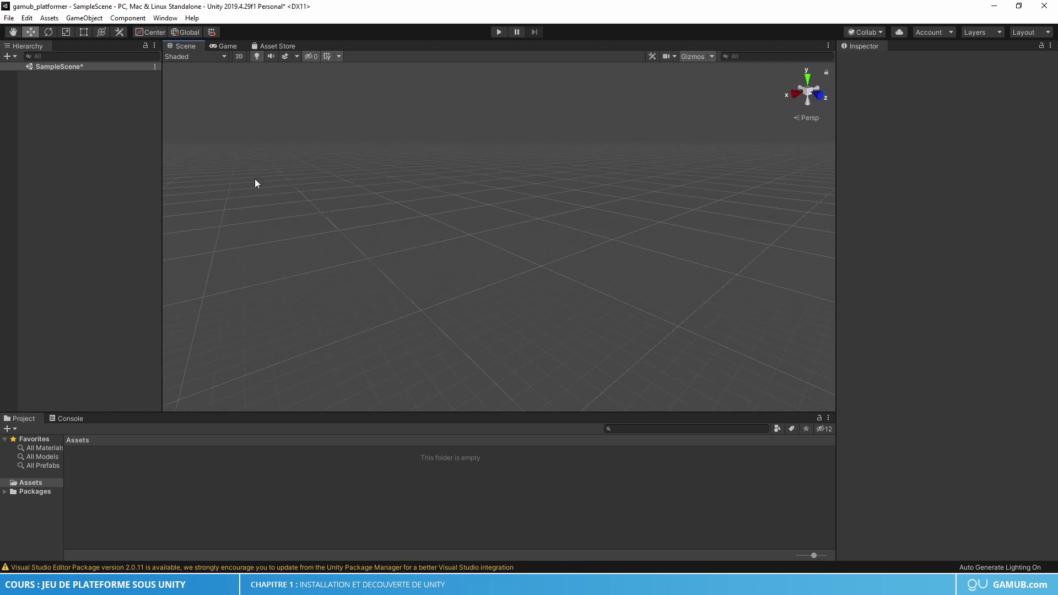
pyautogui.click(23, 44)
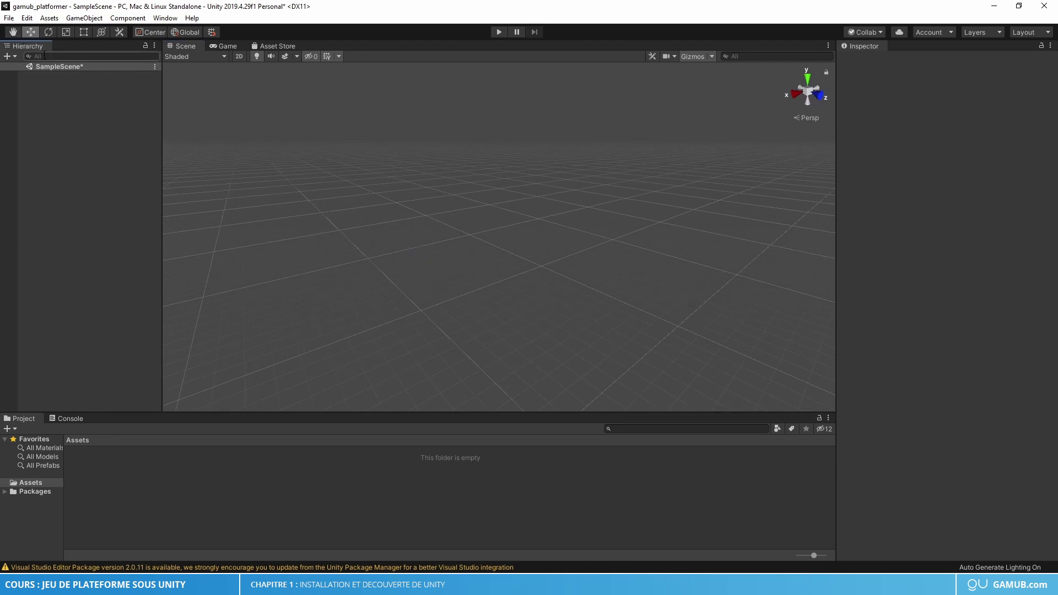
pyautogui.moveTo(162, 184); pyautogui.dragTo(160, 184)
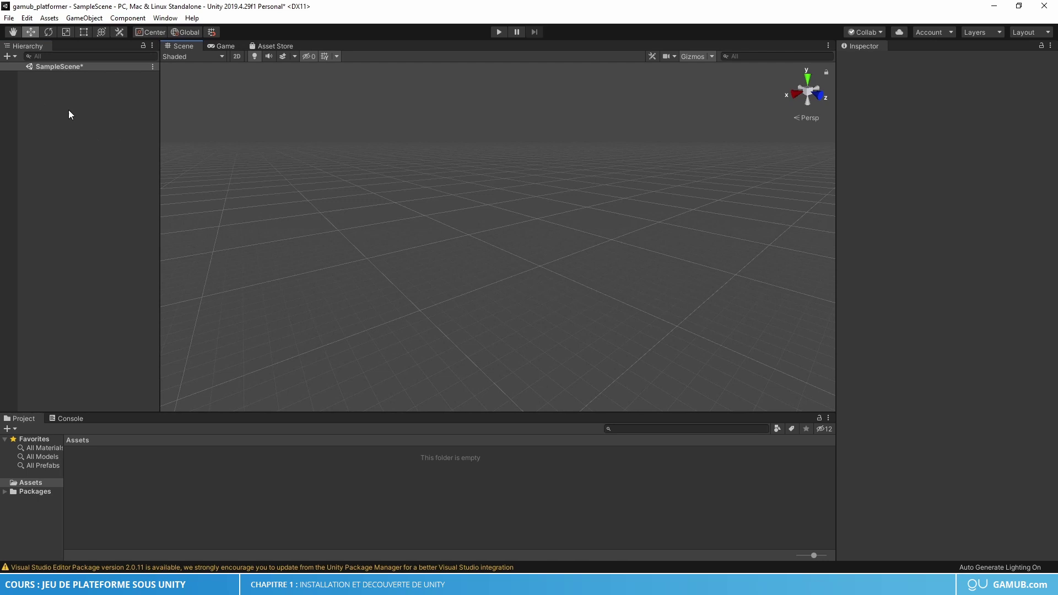
pyautogui.click(35, 46)
pyautogui.click(865, 46)
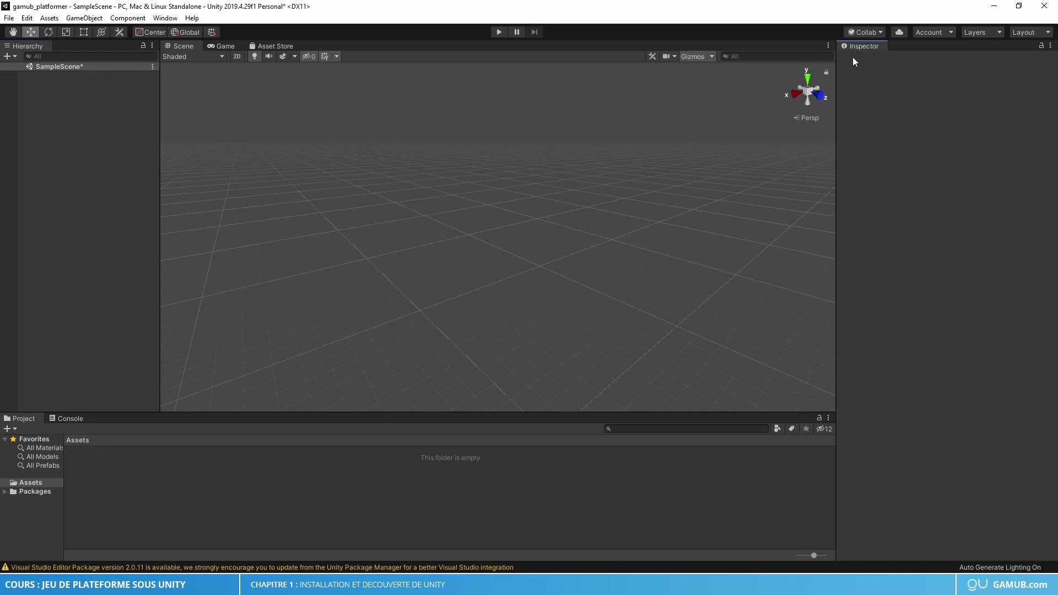
# - Add a 3D Cube object to SampleScene and clear the selection
pyautogui.click(82, 105)
pyautogui.rightClick(60, 141)
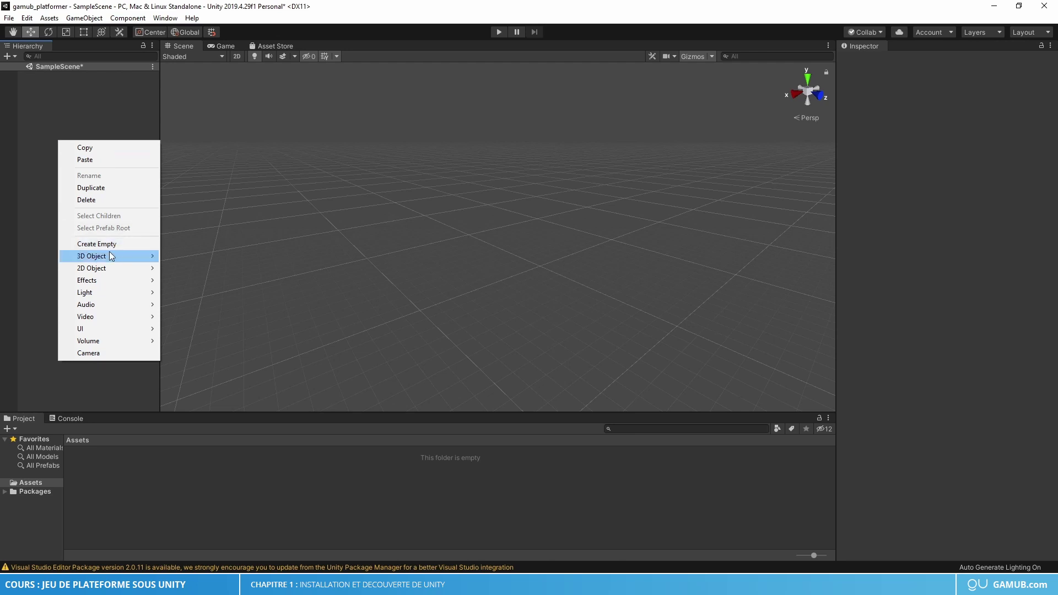
pyautogui.moveTo(108, 255)
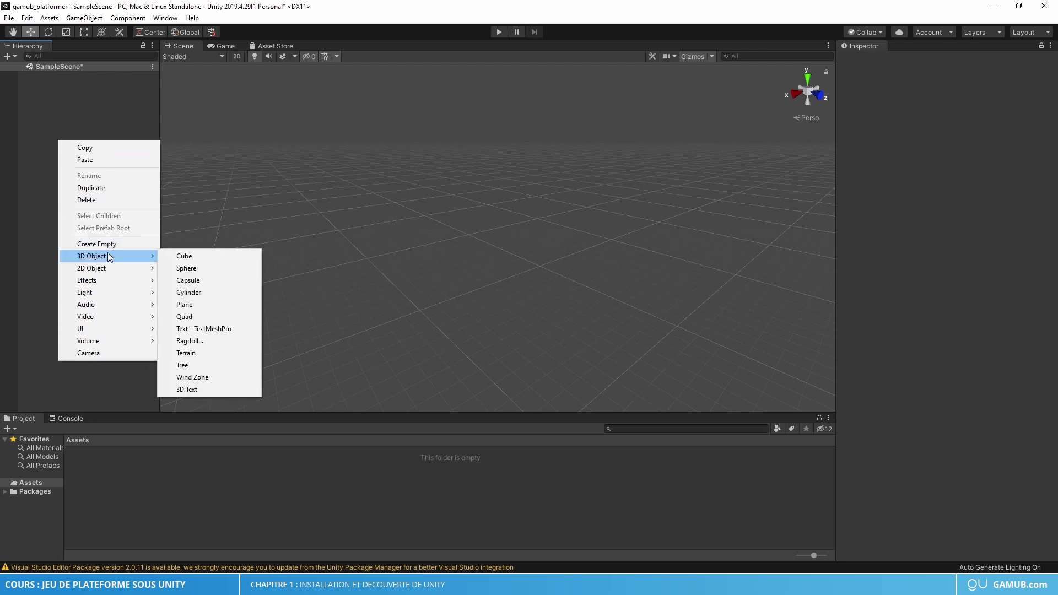
pyautogui.click(177, 258)
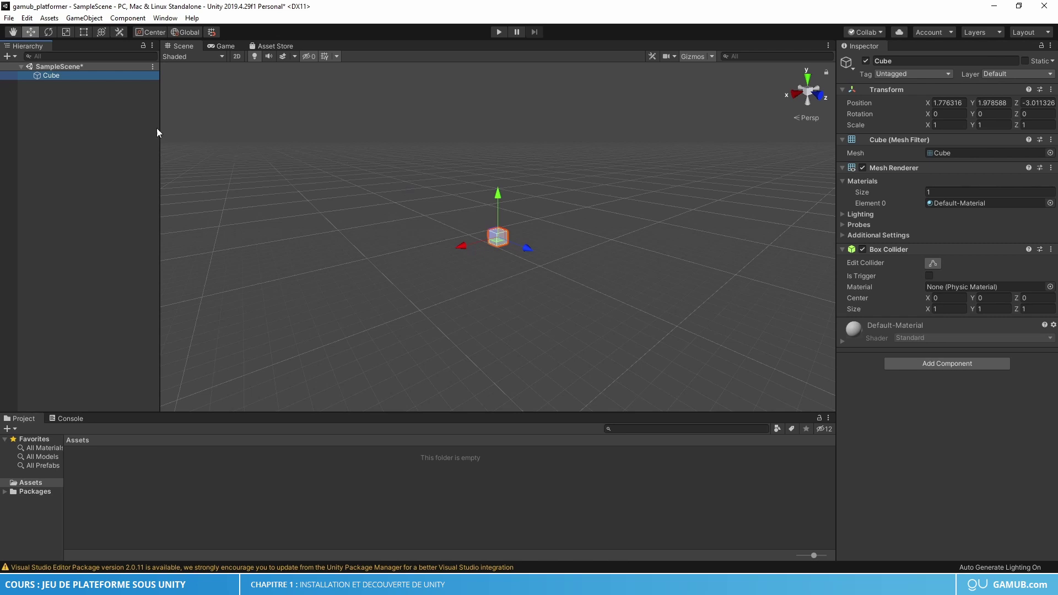
pyautogui.click(52, 81)
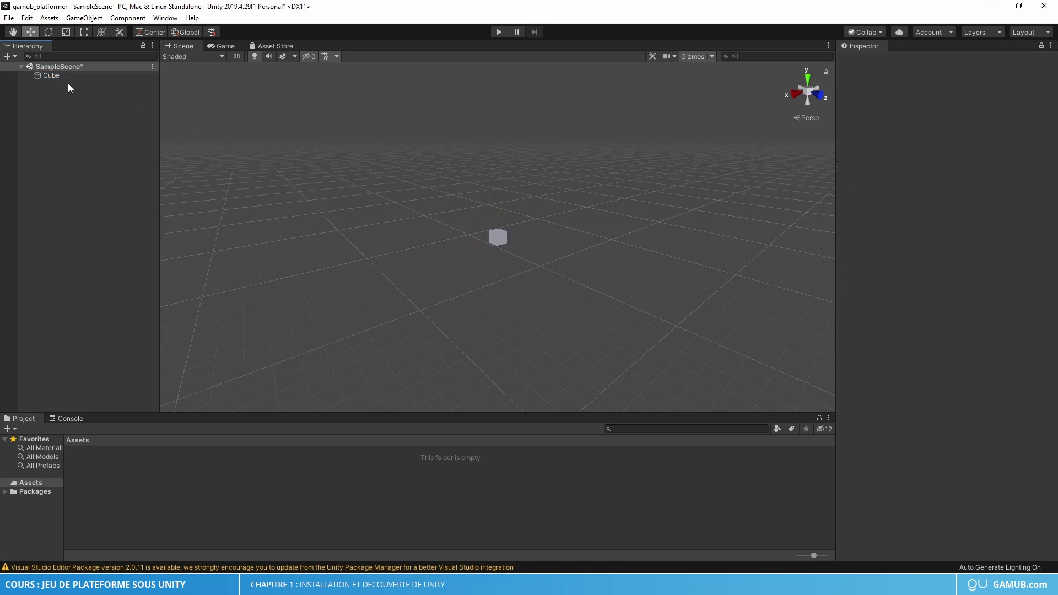
# - Rename the cube object as Player
pyautogui.click(56, 77)
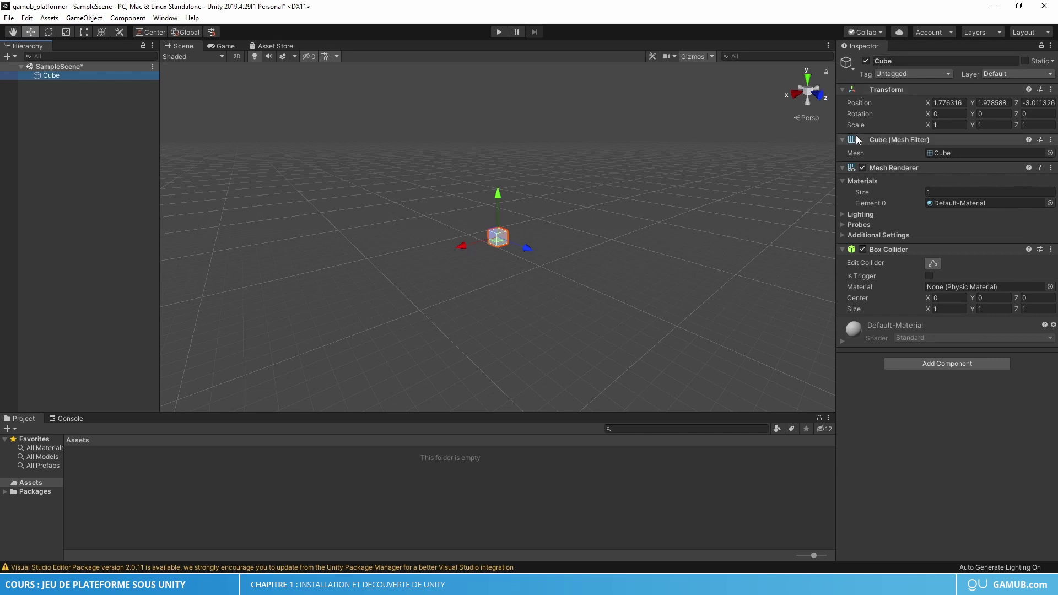
pyautogui.click(899, 59)
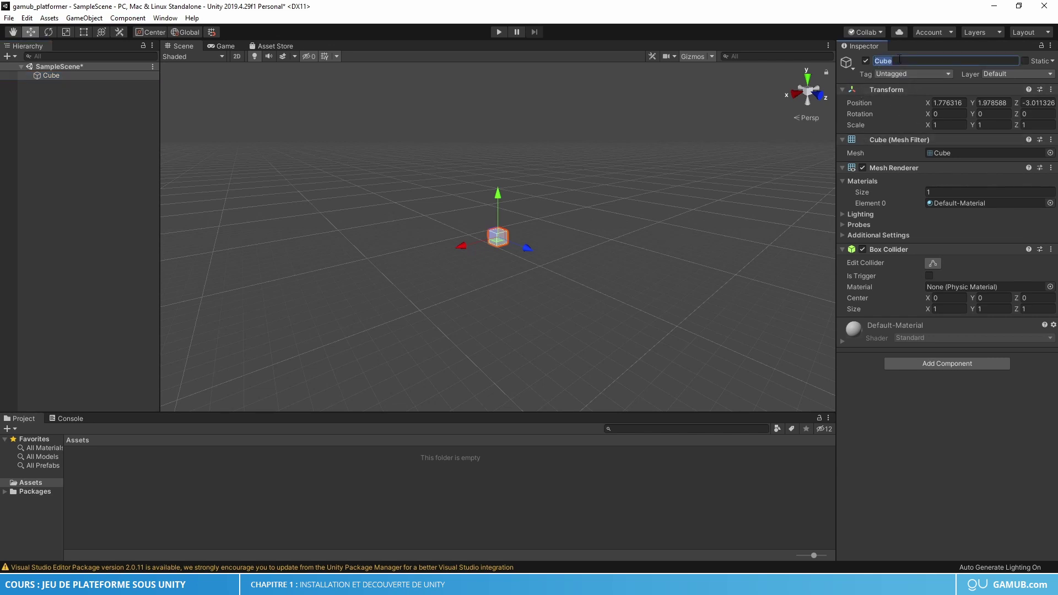
pyautogui.write('Player')
pyautogui.press('Return')
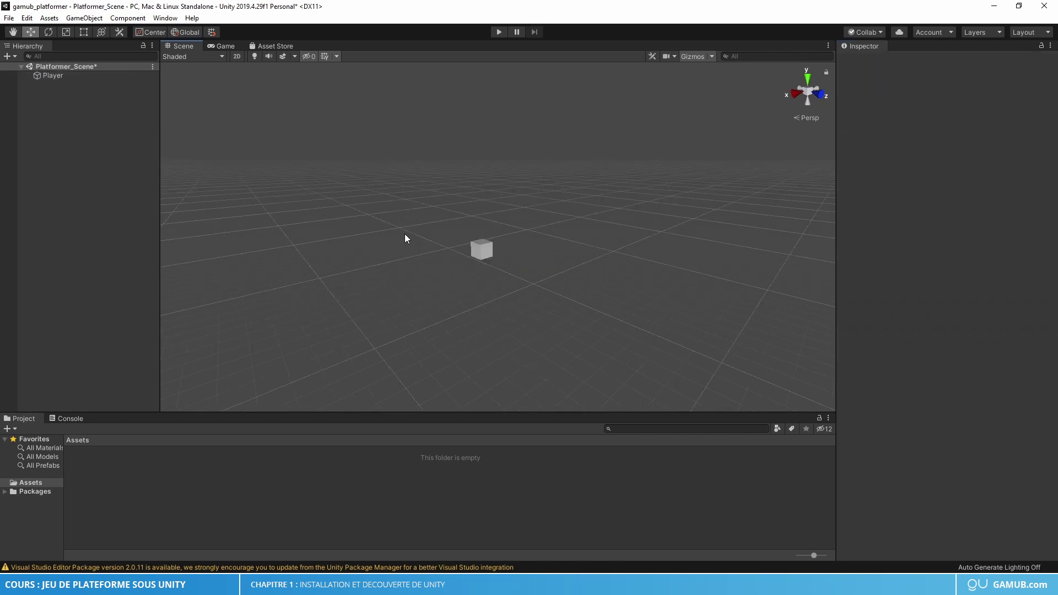
# - Examine the Player cube in the scene by rotating, zooming and panning the view around it
pyautogui.moveTo(403, 251)
pyautogui.mouseDown(button='right')
pyautogui.moveTo(614, 231)
pyautogui.moveTo(500, 172)
pyautogui.moveTo(289, 215)
pyautogui.moveTo(279, 237)
pyautogui.moveTo(395, 328)
pyautogui.moveTo(496, 274)
pyautogui.moveTo(404, 244)
pyautogui.mouseUp(button='right')
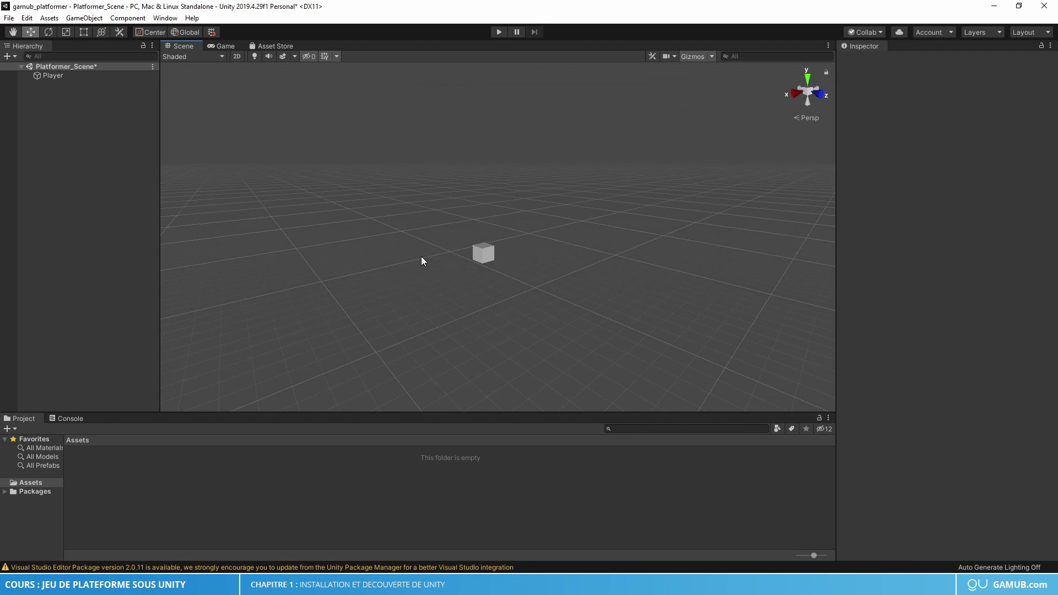
pyautogui.scroll(-2, 421, 256)
pyautogui.scroll(6, 425, 270)
pyautogui.scroll(-4, 450, 334)
pyautogui.scroll(5, 452, 336)
pyautogui.scroll(-4, 451, 334)
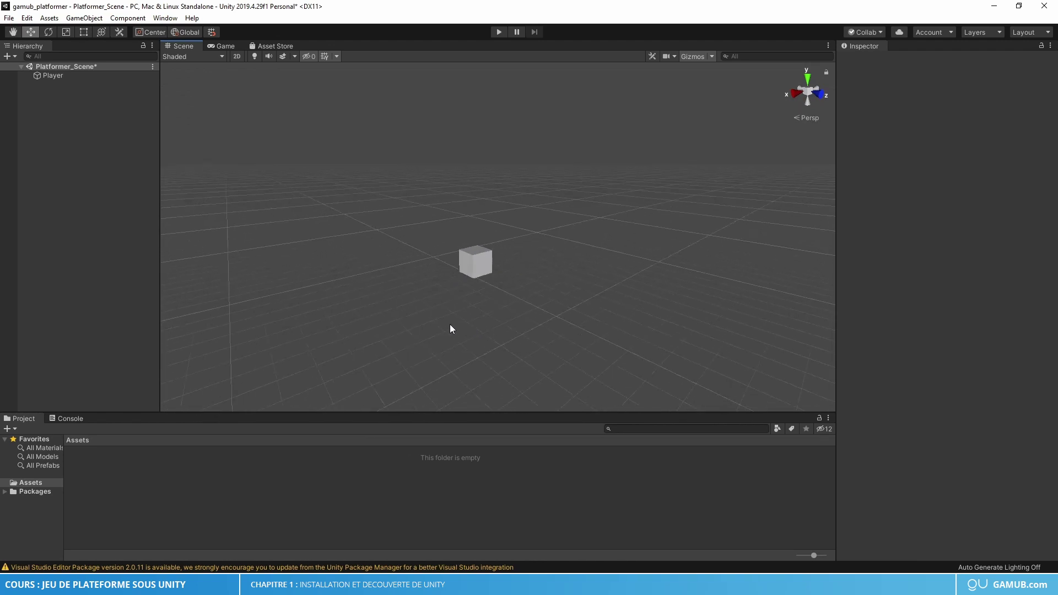
pyautogui.moveTo(406, 293)
pyautogui.mouseDown(button='middle')
pyautogui.moveTo(498, 259)
pyautogui.moveTo(440, 235)
pyautogui.moveTo(392, 295)
pyautogui.moveTo(418, 314)
pyautogui.moveTo(491, 283)
pyautogui.moveTo(461, 251)
pyautogui.moveTo(382, 314)
pyautogui.moveTo(402, 305)
pyautogui.moveTo(393, 298)
pyautogui.mouseUp(button='middle')
pyautogui.moveTo(373, 309); pyautogui.dragTo(504, 302, button='right')
pyautogui.moveTo(388, 313); pyautogui.dragTo(556, 272, button='middle')
pyautogui.moveTo(447, 300); pyautogui.dragTo(550, 298, button='right')
pyautogui.moveTo(408, 304); pyautogui.dragTo(452, 315, button='right')
pyautogui.moveTo(451, 315); pyautogui.dragTo(522, 316, button='middle')
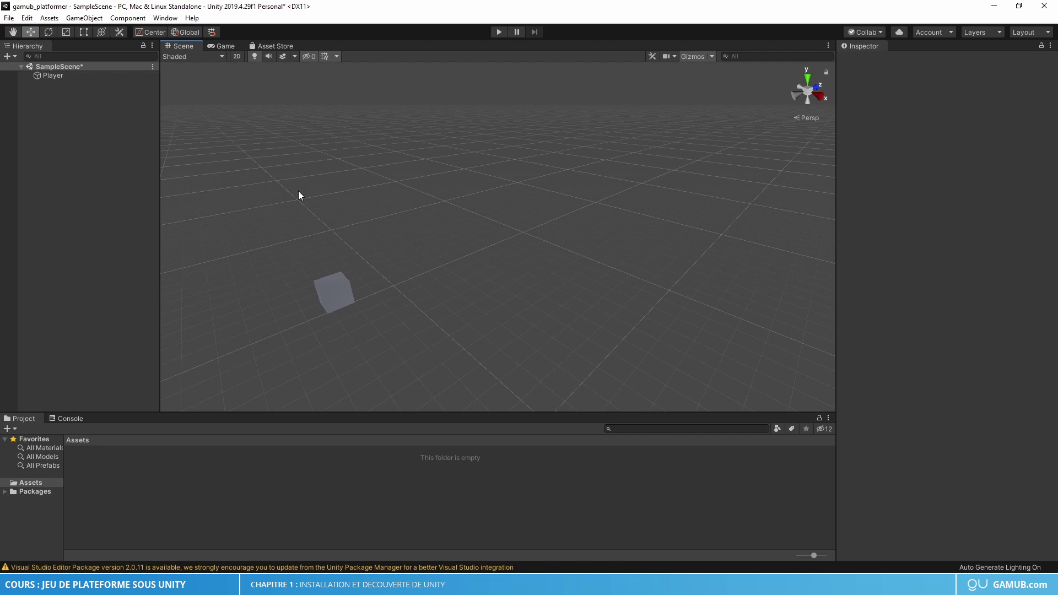
# - Check the Game view and add a Camera to SampleScene
pyautogui.click(225, 49)
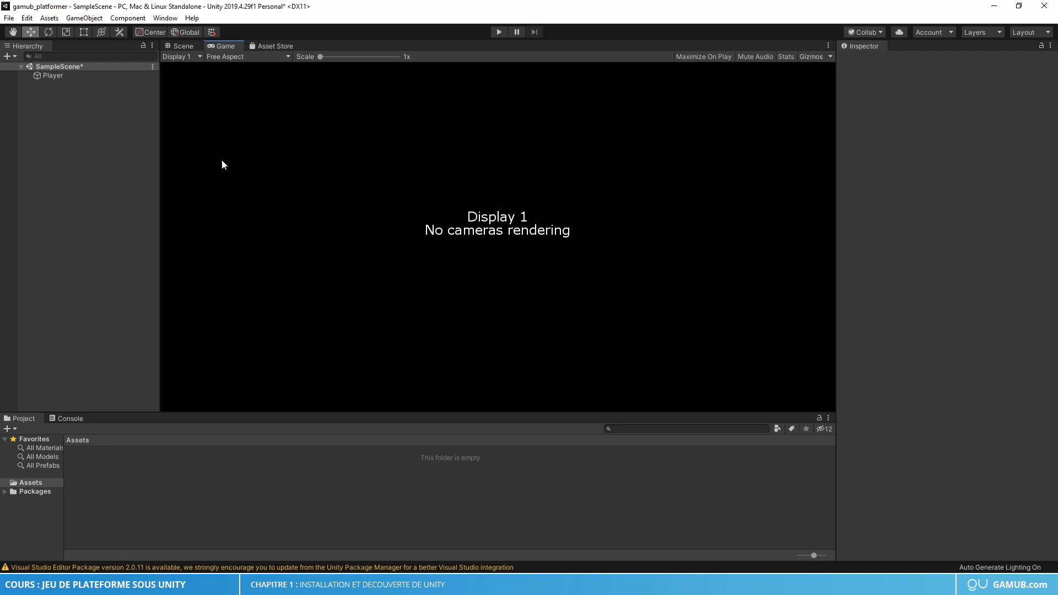
pyautogui.rightClick(36, 115)
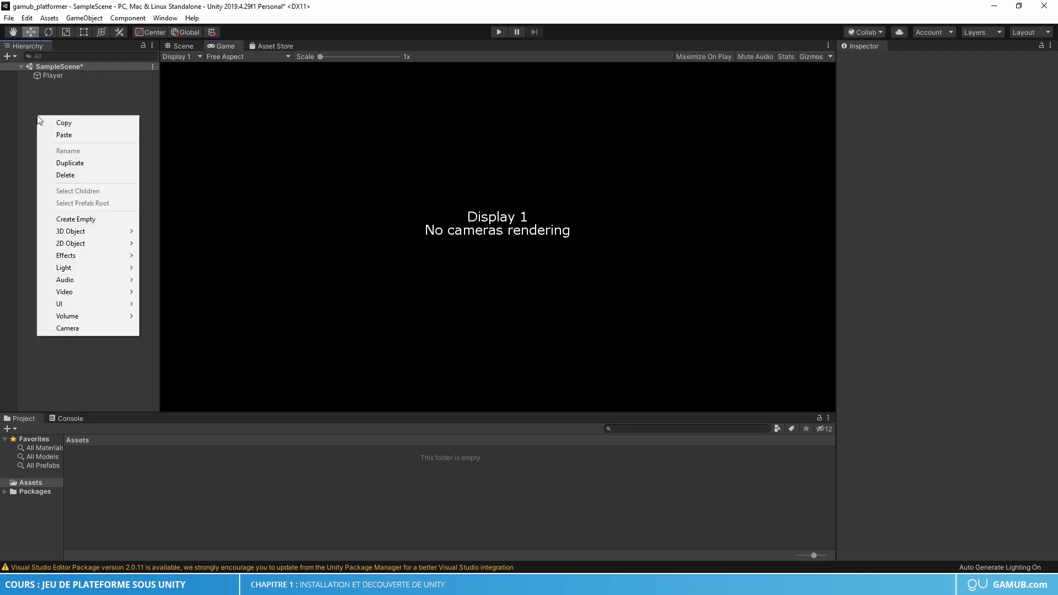
pyautogui.click(73, 331)
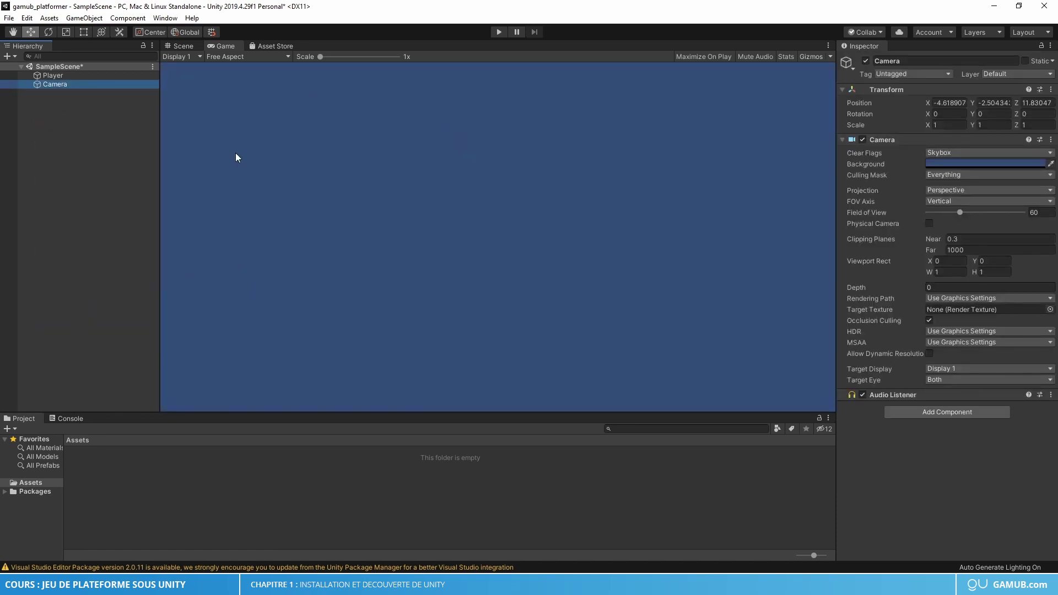
# - In the Scene view, move the Camera back to about Z -7.22 and up to about Y 0.25
pyautogui.click(187, 48)
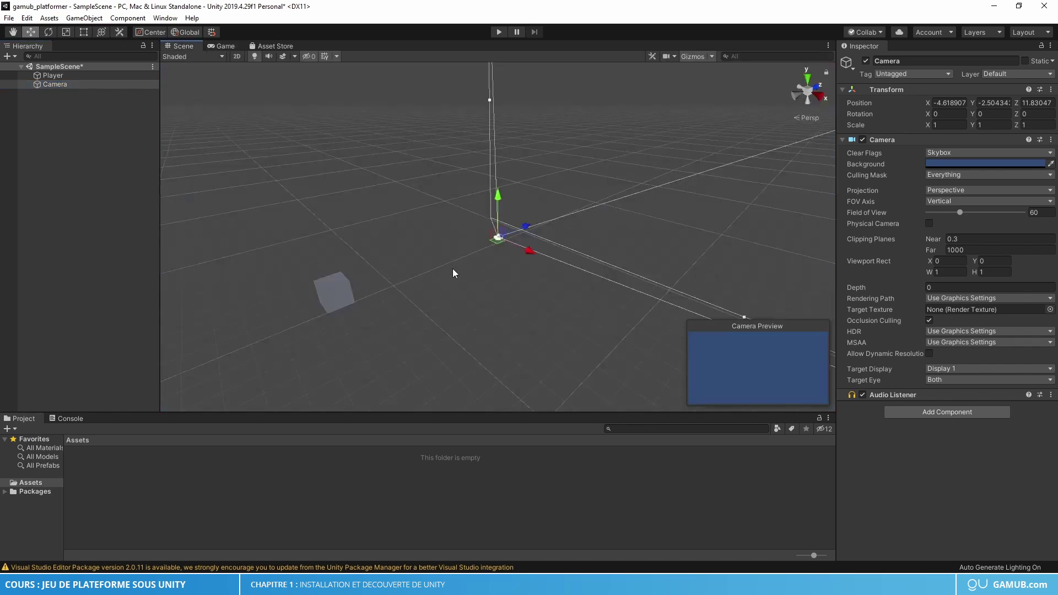
pyautogui.moveTo(452, 269); pyautogui.dragTo(419, 267, button='middle')
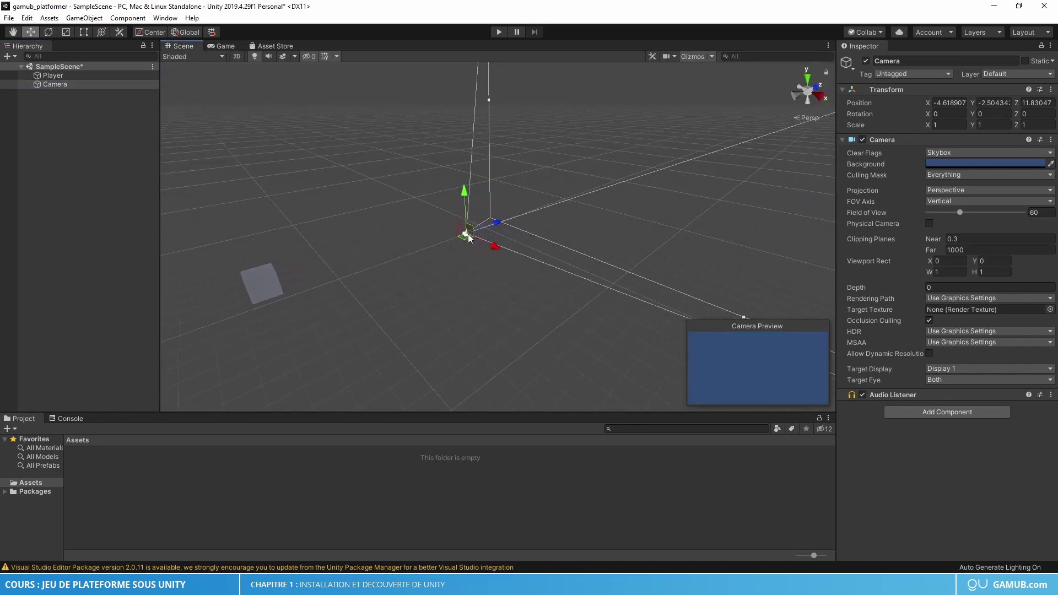
pyautogui.moveTo(435, 292); pyautogui.dragTo(483, 255, button='right')
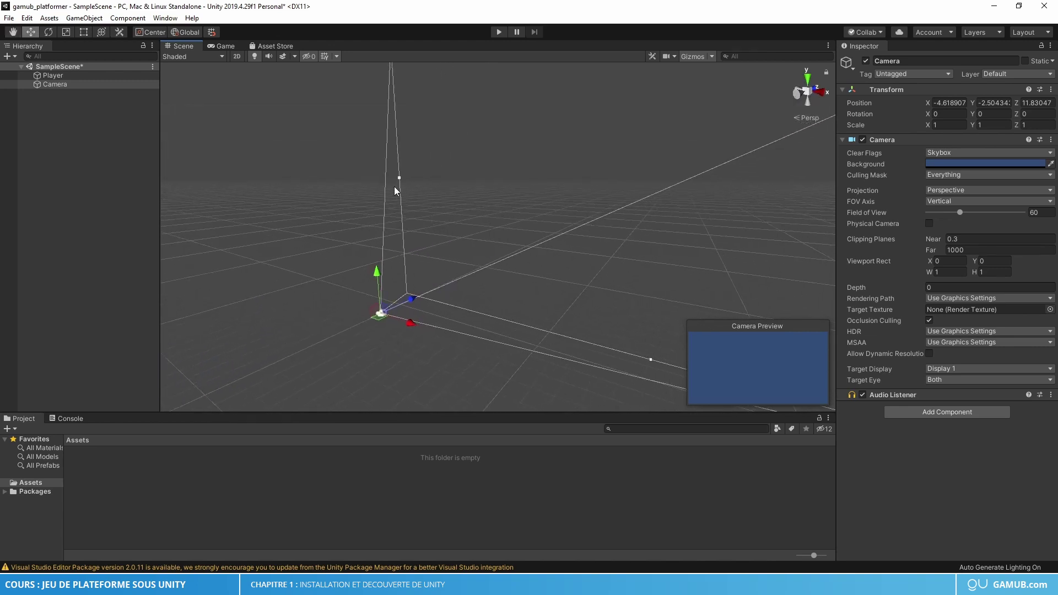
pyautogui.moveTo(368, 278); pyautogui.dragTo(399, 307, button='right')
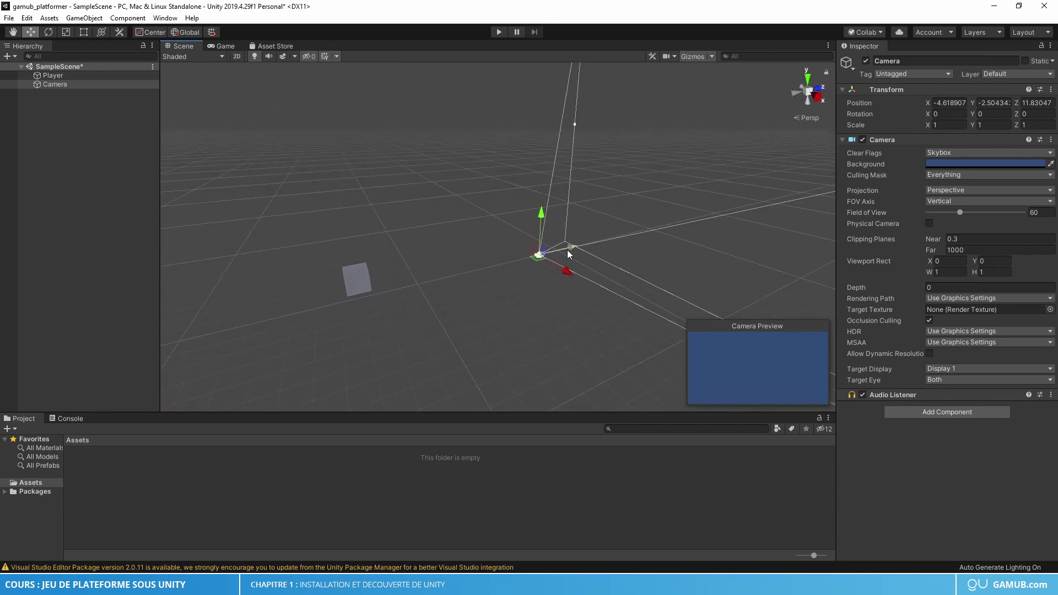
pyautogui.moveTo(569, 253); pyautogui.dragTo(399, 287)
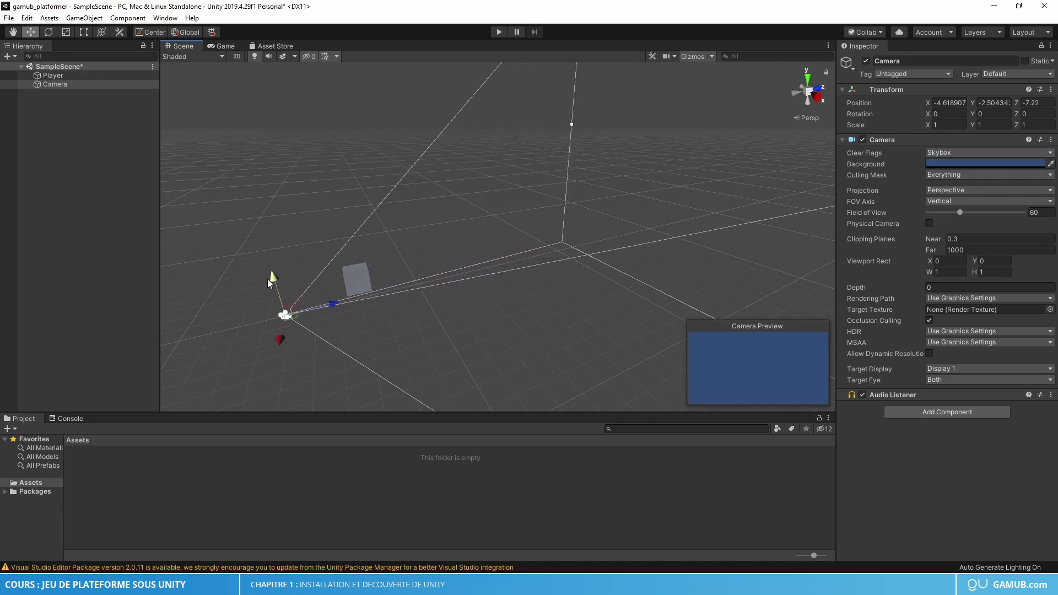
pyautogui.moveTo(269, 283); pyautogui.dragTo(273, 266)
pyautogui.moveTo(273, 266)
pyautogui.mouseDown(button='middle')
pyautogui.moveTo(293, 305)
pyautogui.moveTo(274, 250)
pyautogui.moveTo(279, 218)
pyautogui.moveTo(292, 269)
pyautogui.mouseUp(button='middle')
pyautogui.moveTo(281, 274); pyautogui.dragTo(280, 243)
# - Reposition the Camera at about X 1.46, Y 1.95, Z -6.78 to frame the Player, and check the Game view
pyautogui.moveTo(280, 245); pyautogui.dragTo(386, 291, button='right')
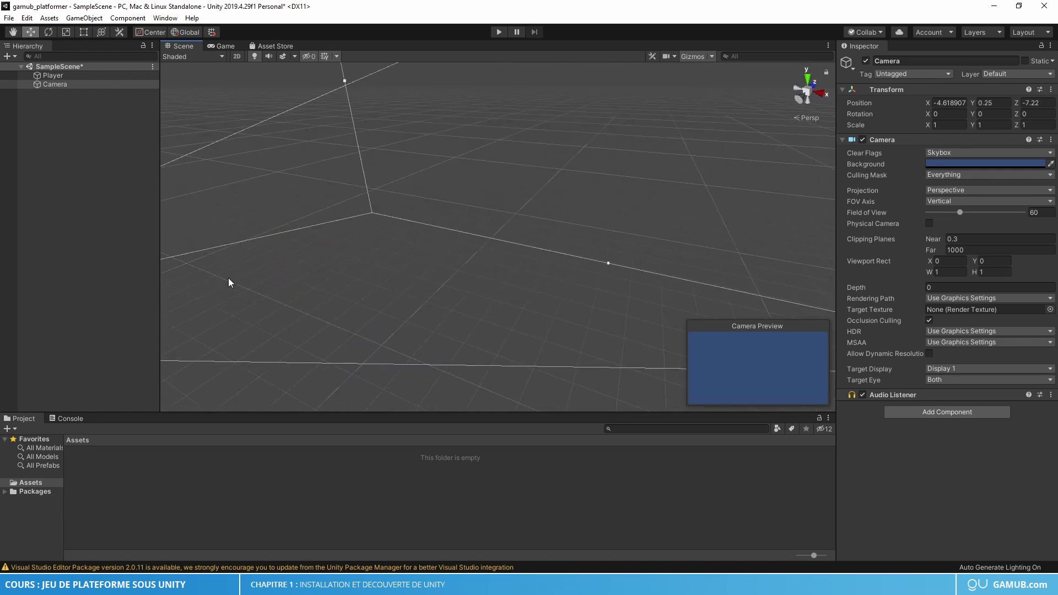
pyautogui.scroll(-8, 228, 278)
pyautogui.moveTo(393, 329); pyautogui.dragTo(487, 345)
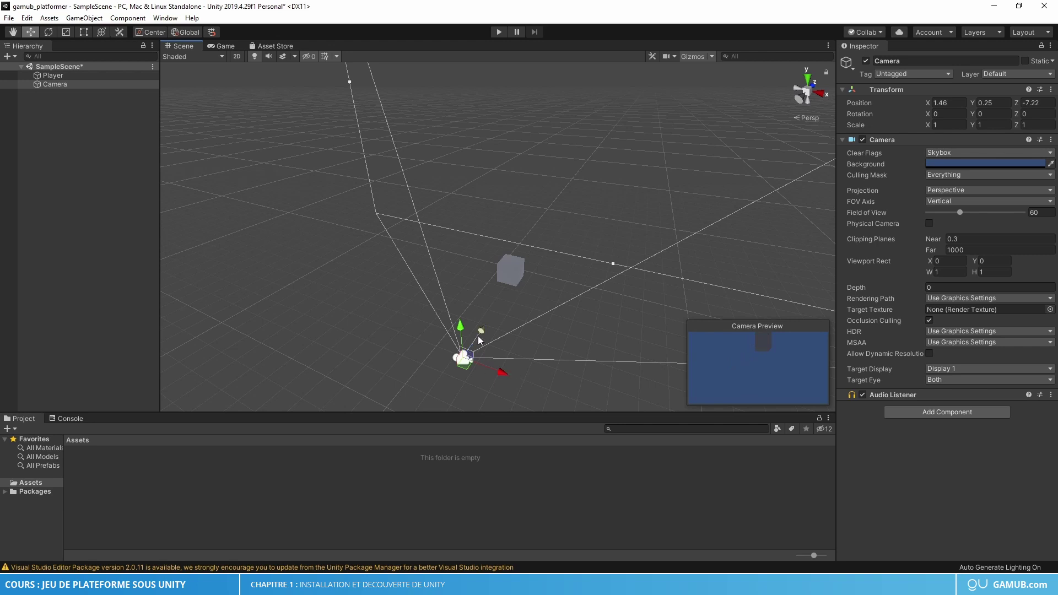
pyautogui.moveTo(463, 329); pyautogui.dragTo(463, 282)
pyautogui.click(227, 49)
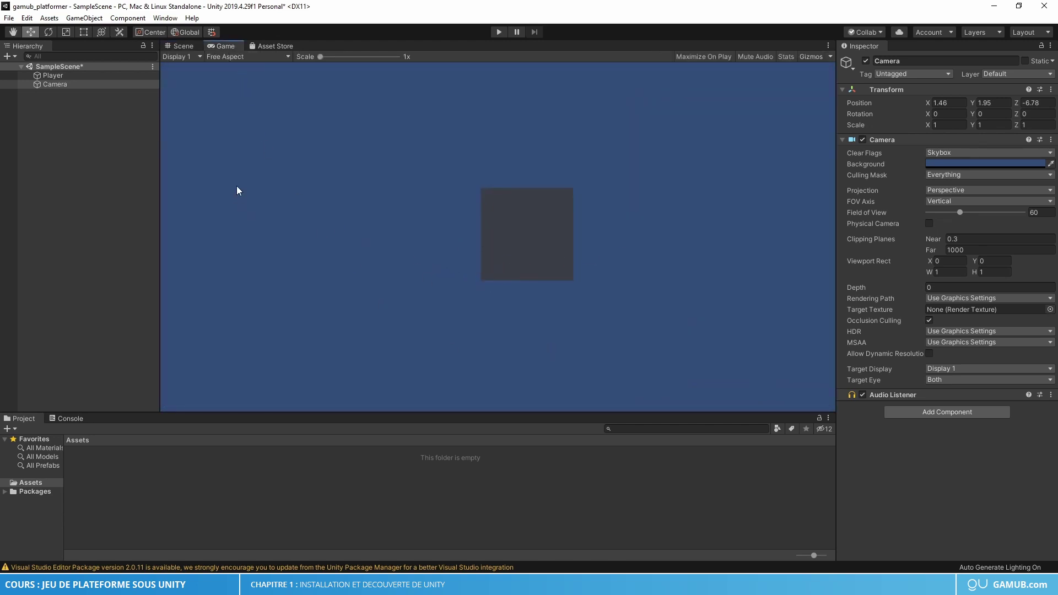
# - Add a Directional Light to SampleScene and check the lit Player cube in the Game view
pyautogui.click(187, 45)
pyautogui.click(52, 128)
pyautogui.rightClick(51, 128)
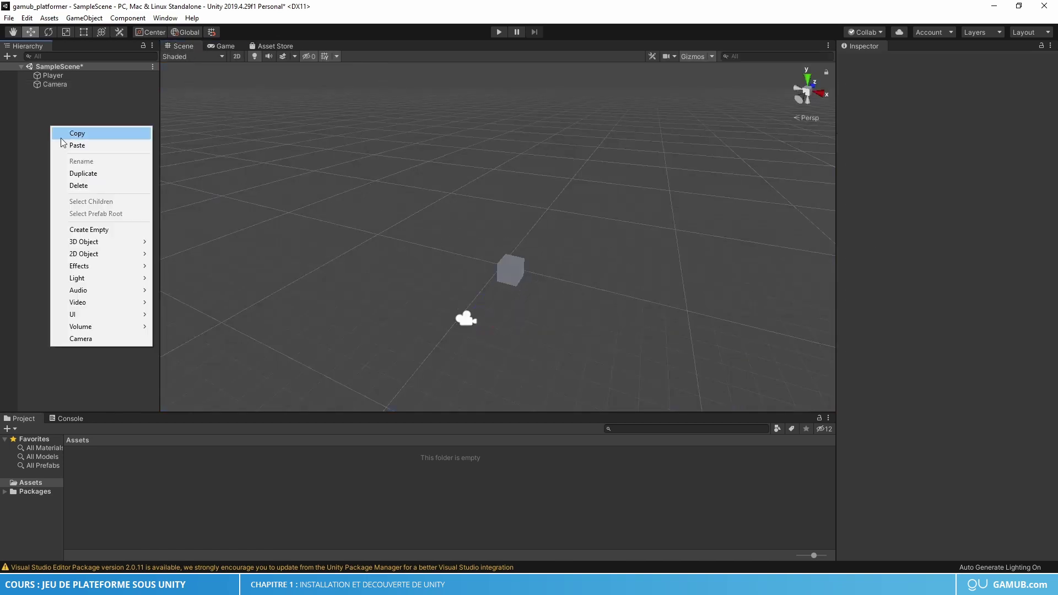
pyautogui.moveTo(108, 278)
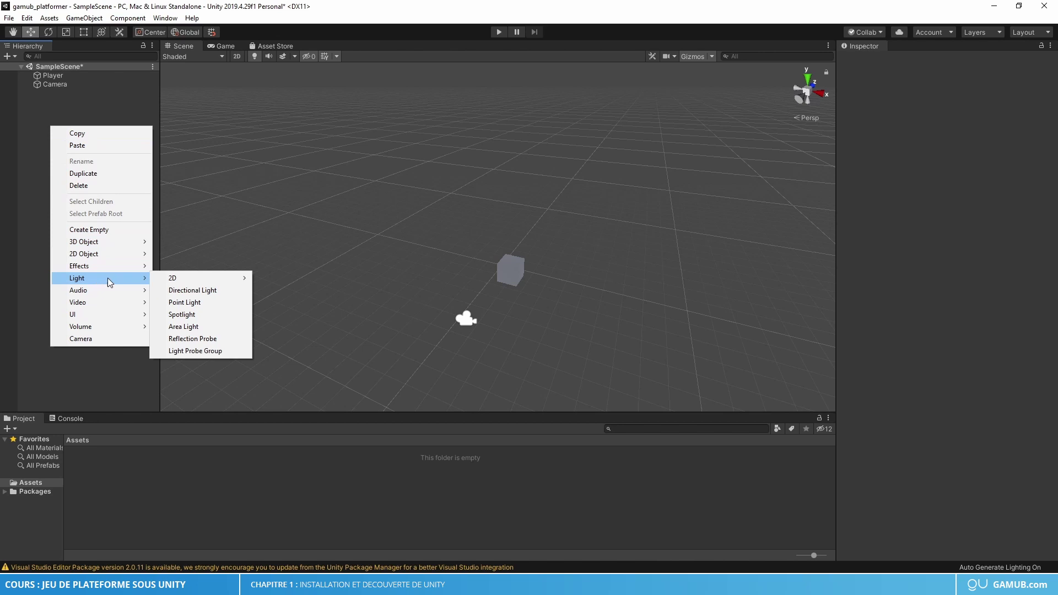
pyautogui.click(176, 292)
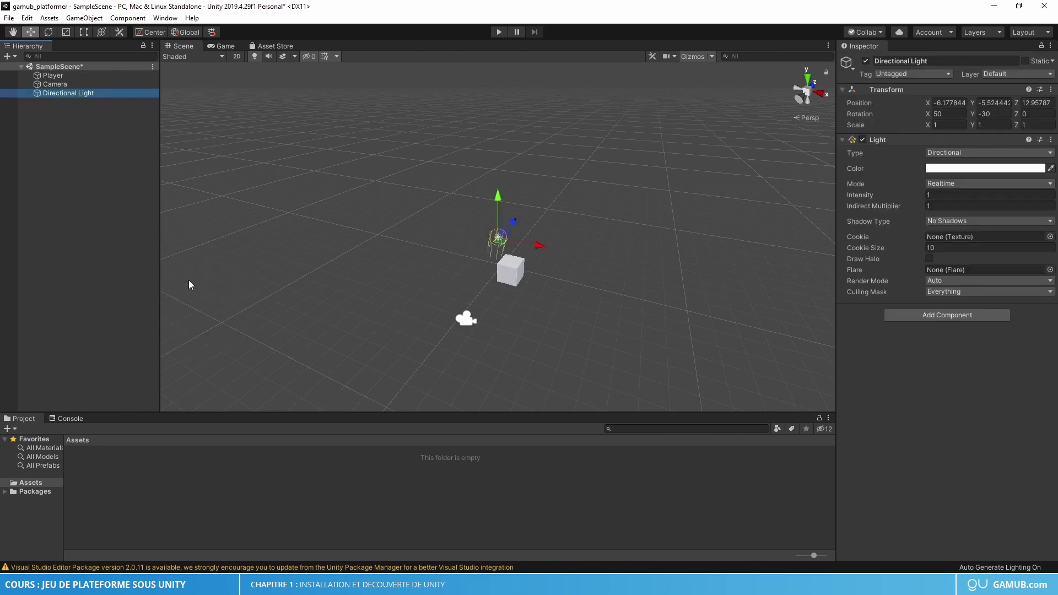
pyautogui.click(220, 45)
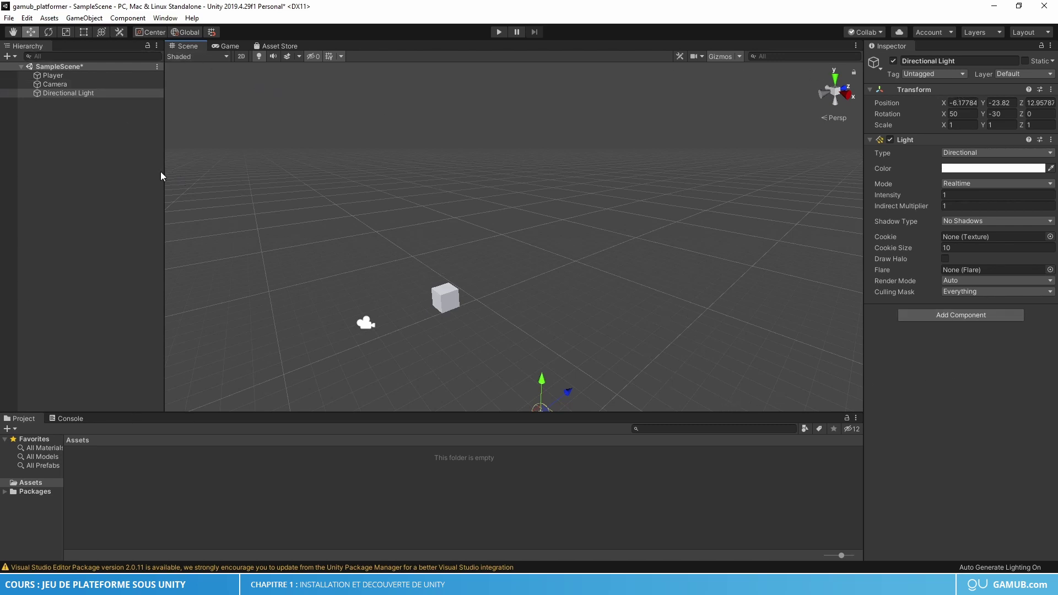
# - Dock the Hierarchy between the Scene view and the Inspector
pyautogui.click(22, 47)
pyautogui.moveTo(22, 47); pyautogui.dragTo(740, 224)
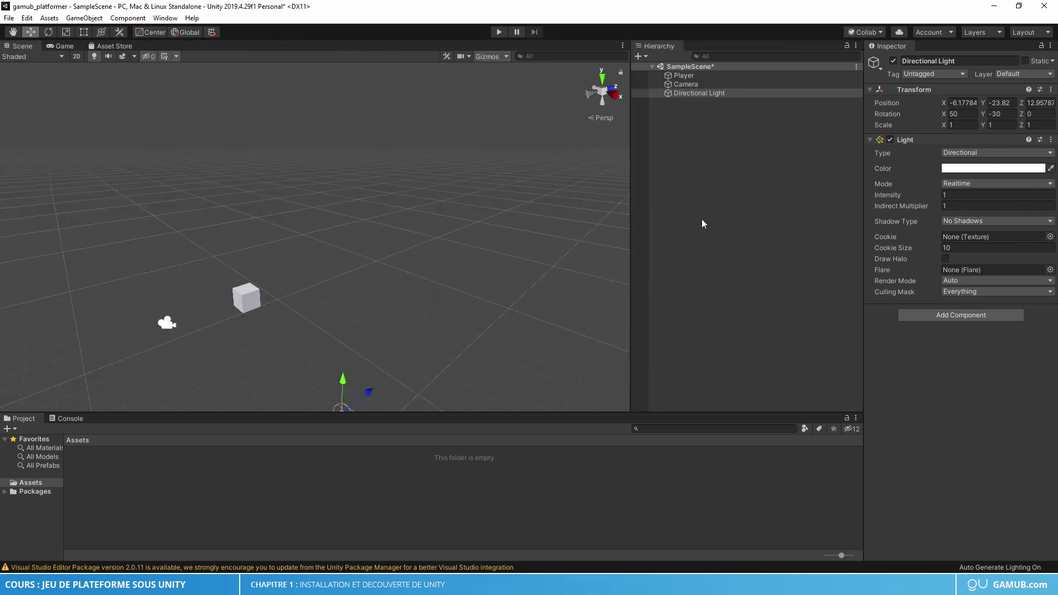
# - Dock the Game view between the Scene view and the Hierarchy, and resize the panels so both views share the space evenly
pyautogui.moveTo(628, 226); pyautogui.dragTo(675, 229)
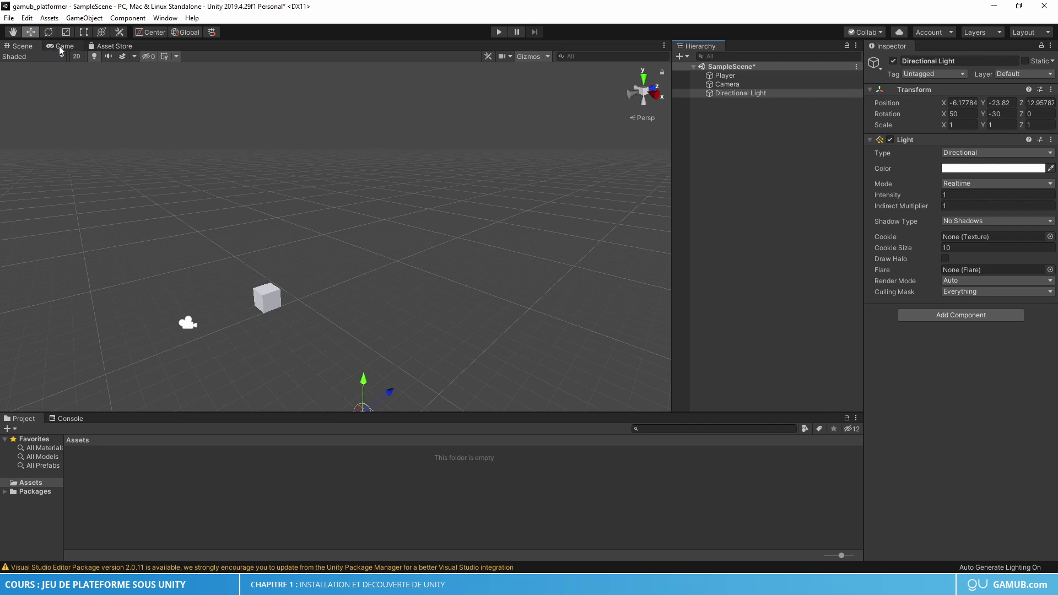
pyautogui.moveTo(64, 44); pyautogui.dragTo(621, 215)
pyautogui.moveTo(447, 227); pyautogui.dragTo(338, 236)
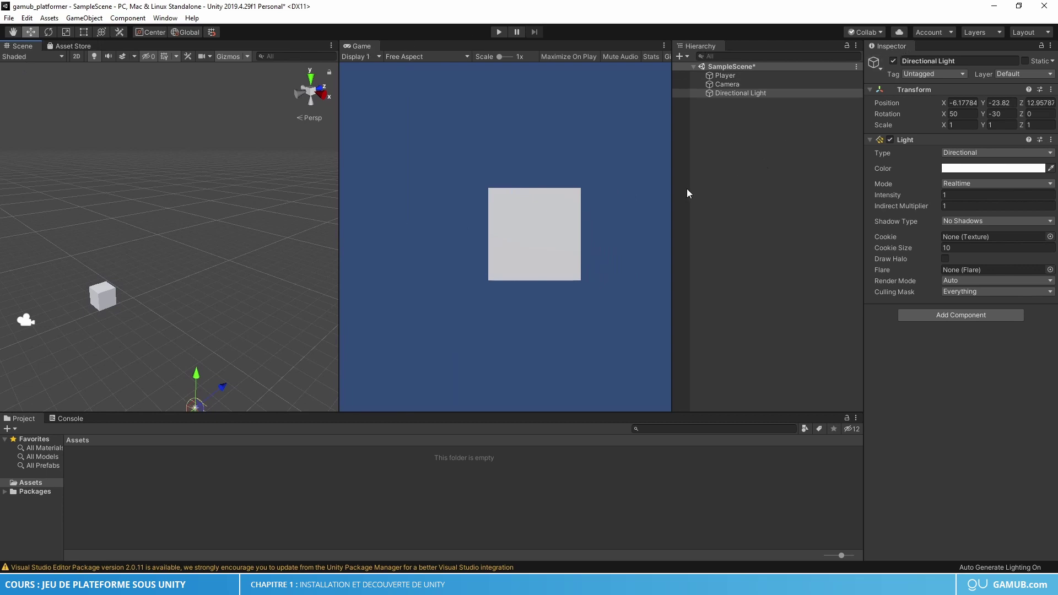
# - Save the current window arrangement as a custom layout named Perso
pyautogui.click(1032, 33)
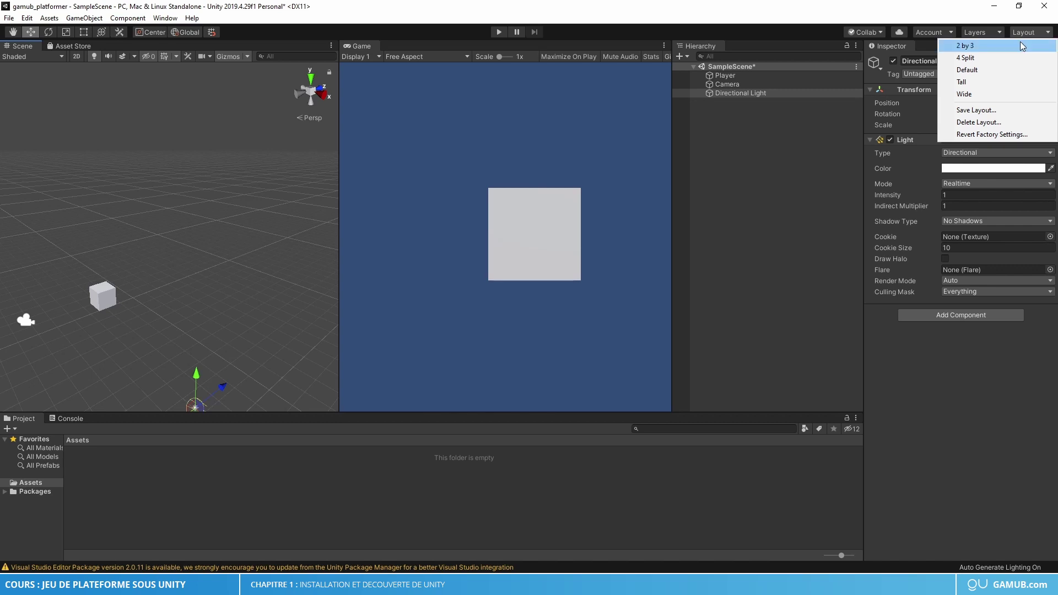
pyautogui.click(981, 109)
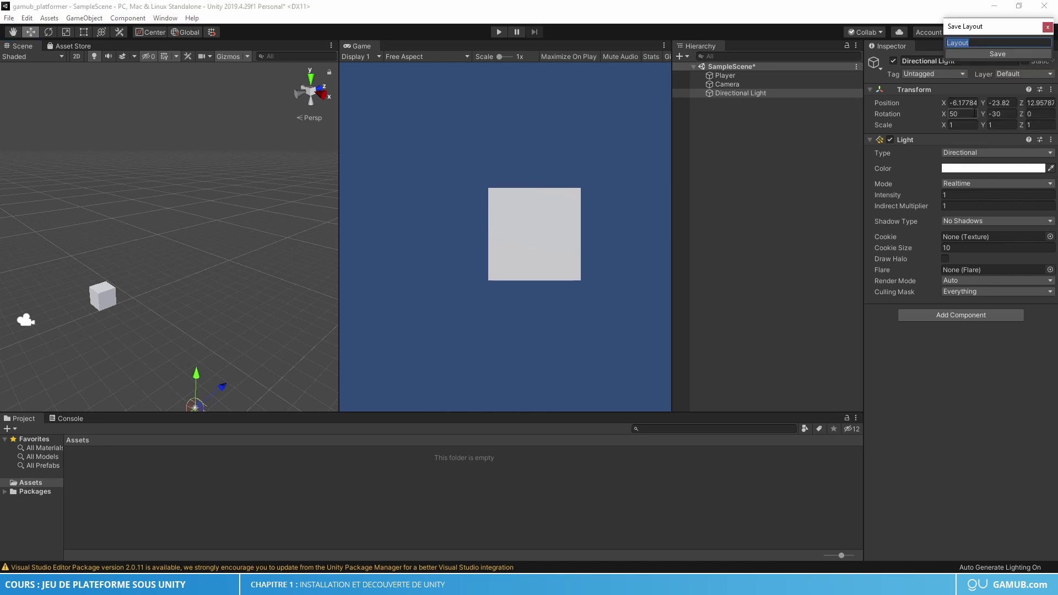
pyautogui.write('Perso')
pyautogui.click(998, 54)
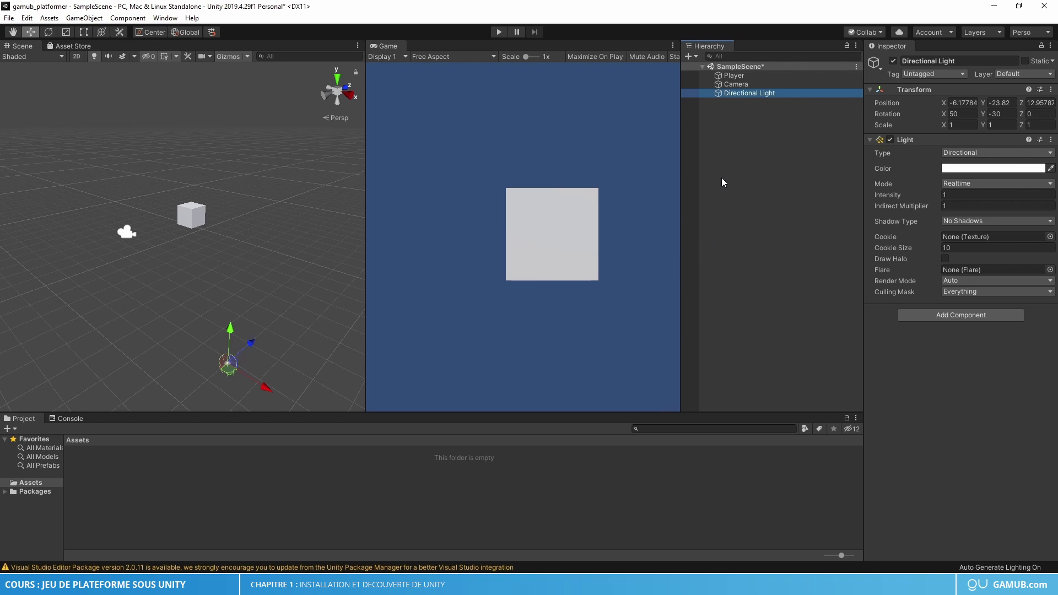
# - Delete the Player, Camera and Directional Light from SampleScene
pyautogui.click(737, 73)
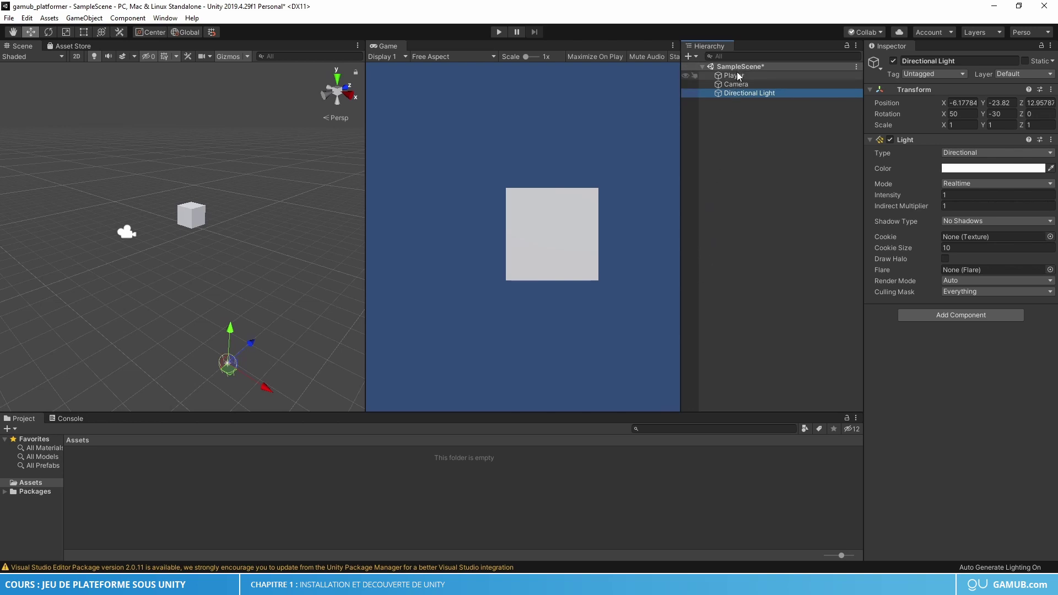
pyautogui.keyDown('shift'); pyautogui.click(736, 93); pyautogui.keyUp('shift')
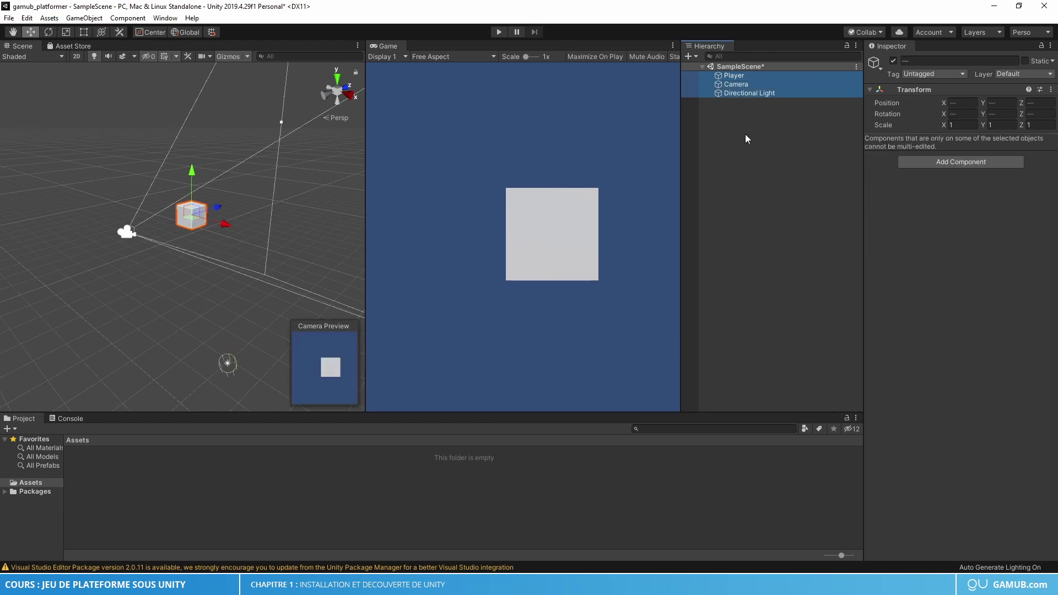
pyautogui.press('Delete')
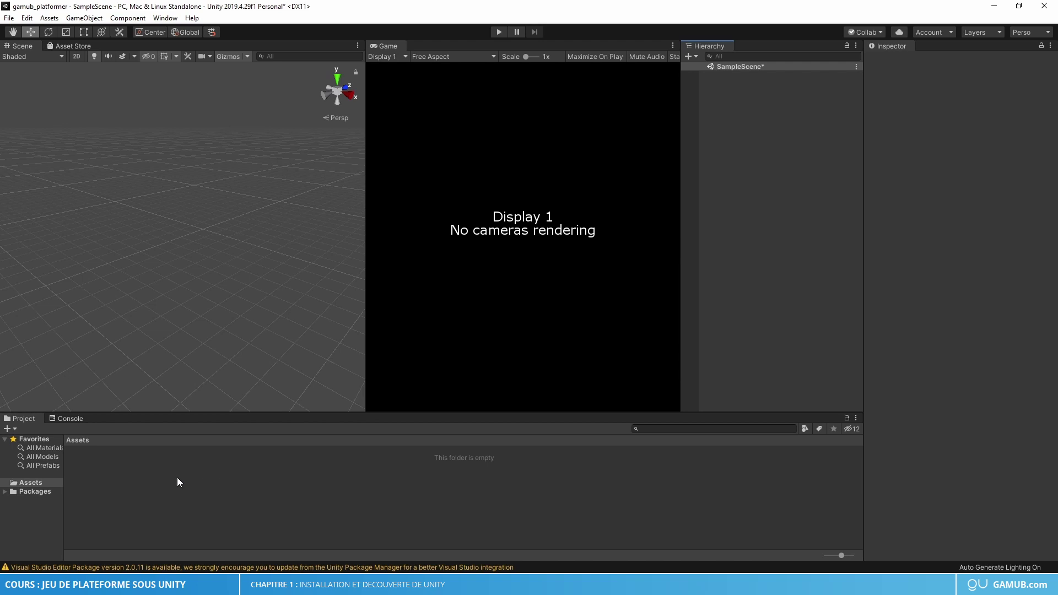
# - Import all contents of the custom package gamub_platformer from the C:\Gamub folder into the project's Assets
pyautogui.rightClick(103, 475)
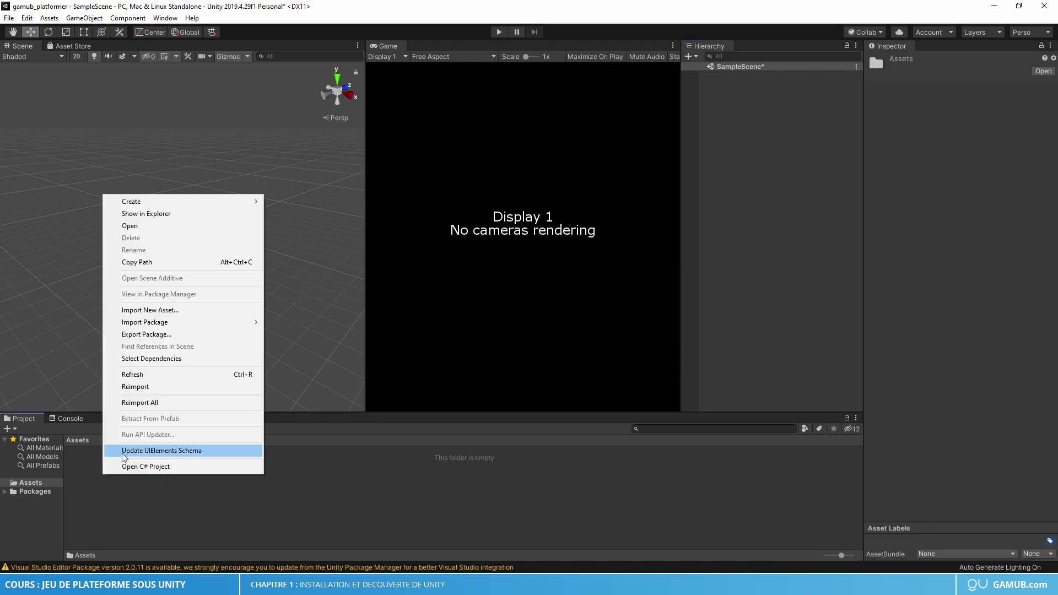
pyautogui.moveTo(220, 327)
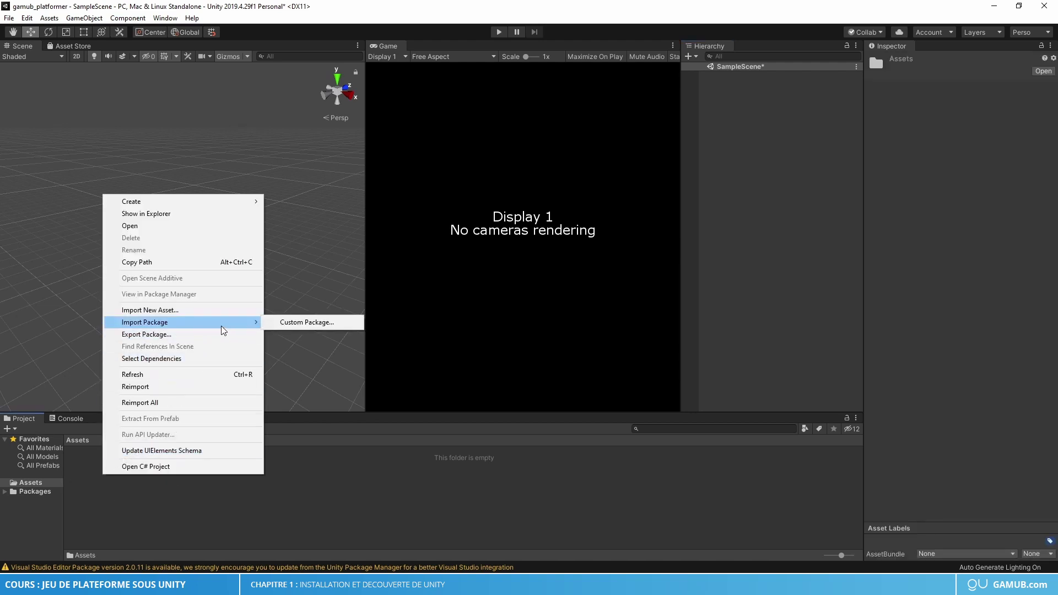
pyautogui.click(307, 322)
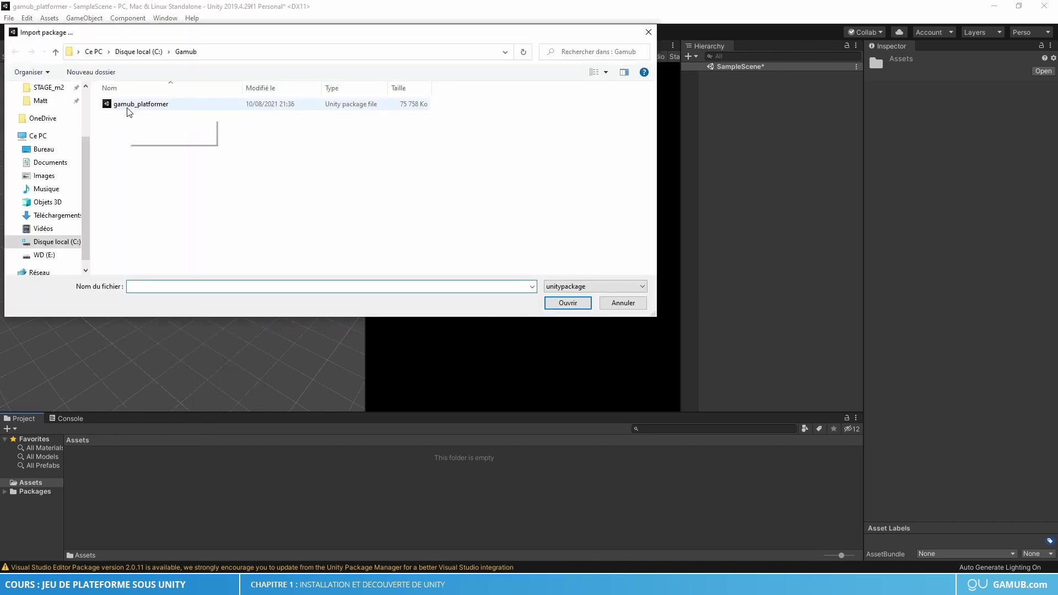
pyautogui.click(130, 106)
pyautogui.click(568, 303)
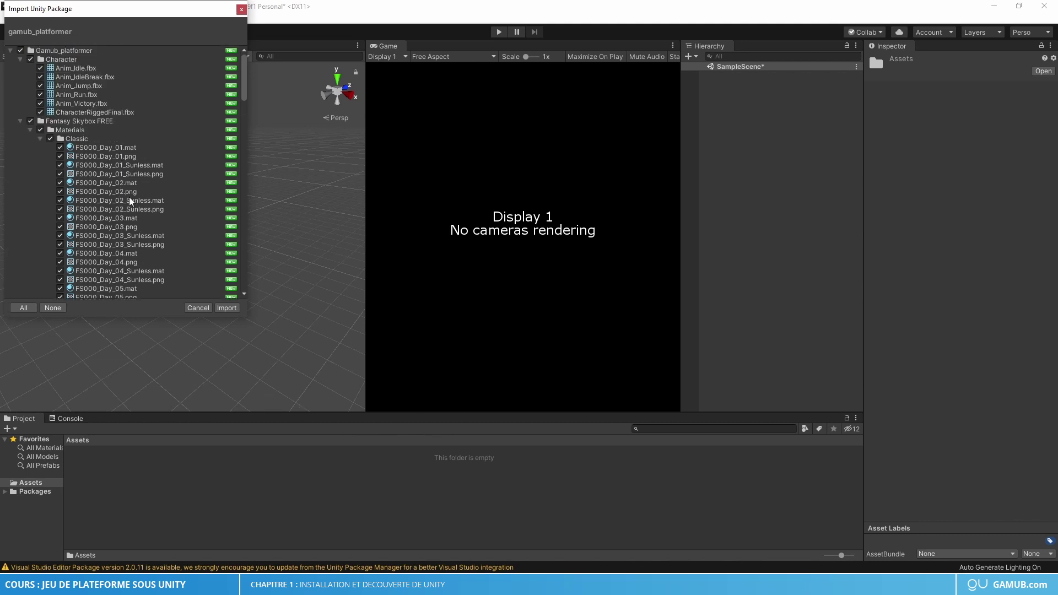
pyautogui.click(226, 308)
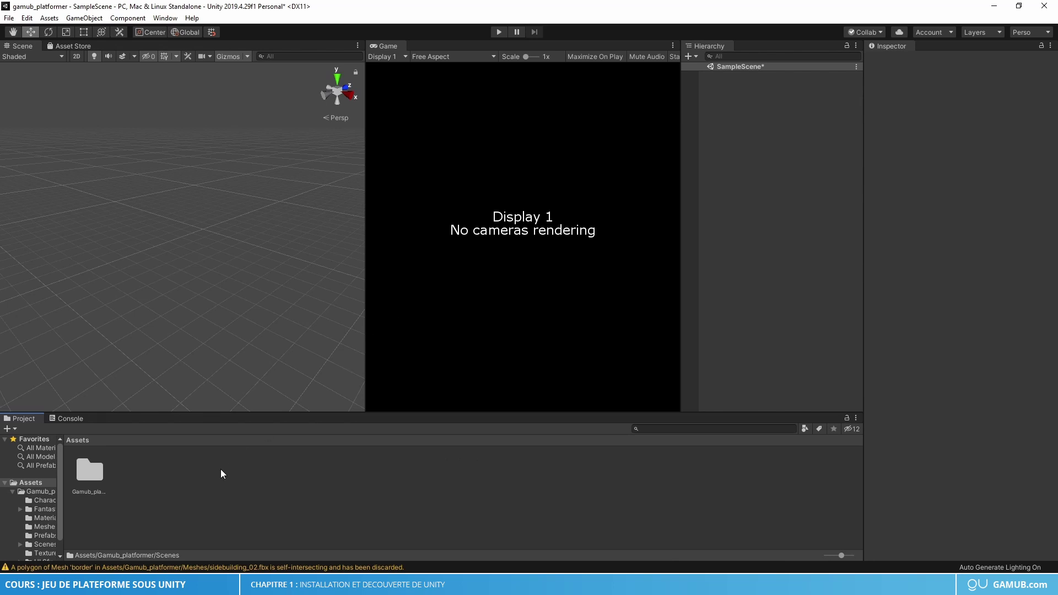
# - Examine the CharacterRiggedFinal model and the Idle, IdleBreak, Jump, Run and Victory animation files in the Gamub_platformer Character folder
pyautogui.doubleClick(94, 470)
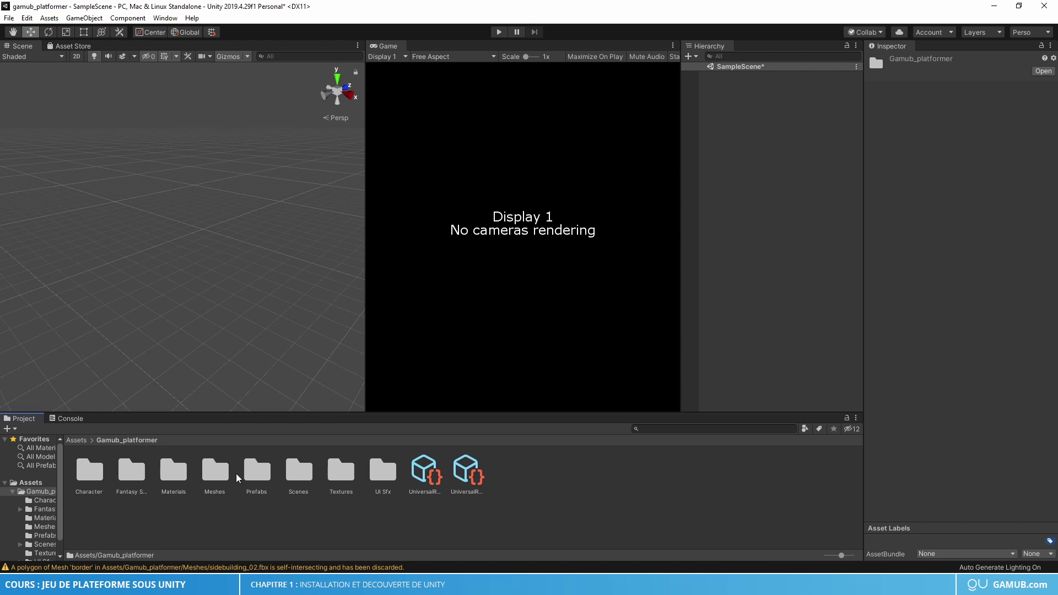
pyautogui.doubleClick(90, 472)
pyautogui.click(302, 474)
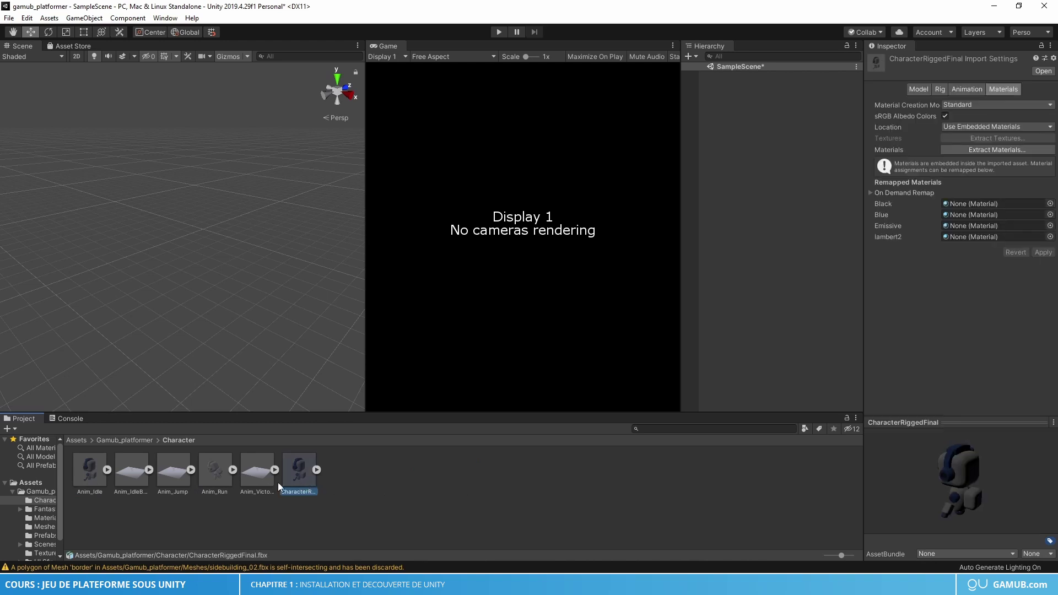
pyautogui.click(95, 478)
pyautogui.click(133, 478)
pyautogui.click(170, 477)
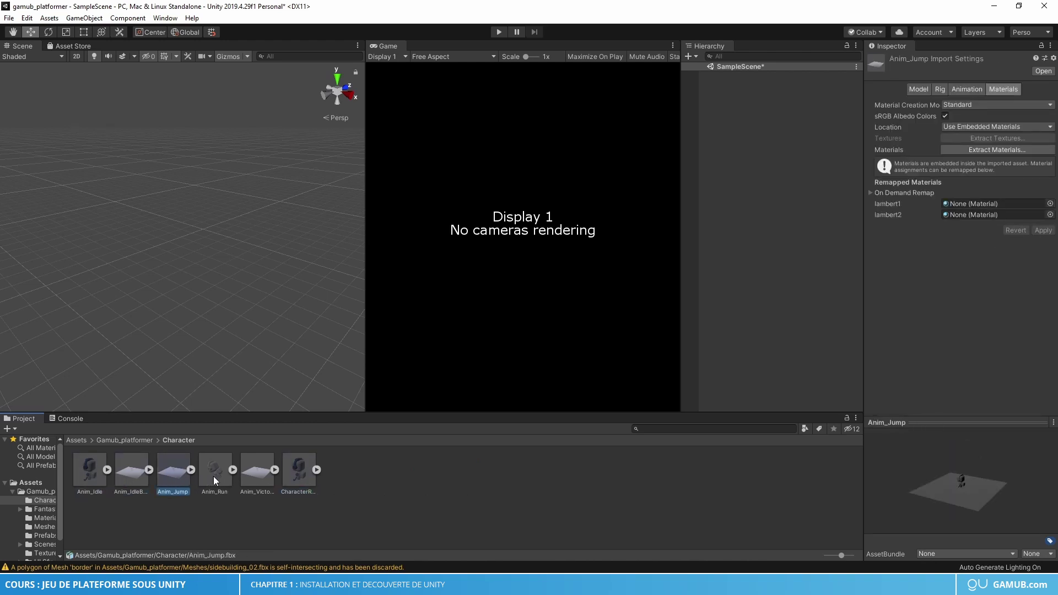
pyautogui.click(216, 476)
pyautogui.click(245, 475)
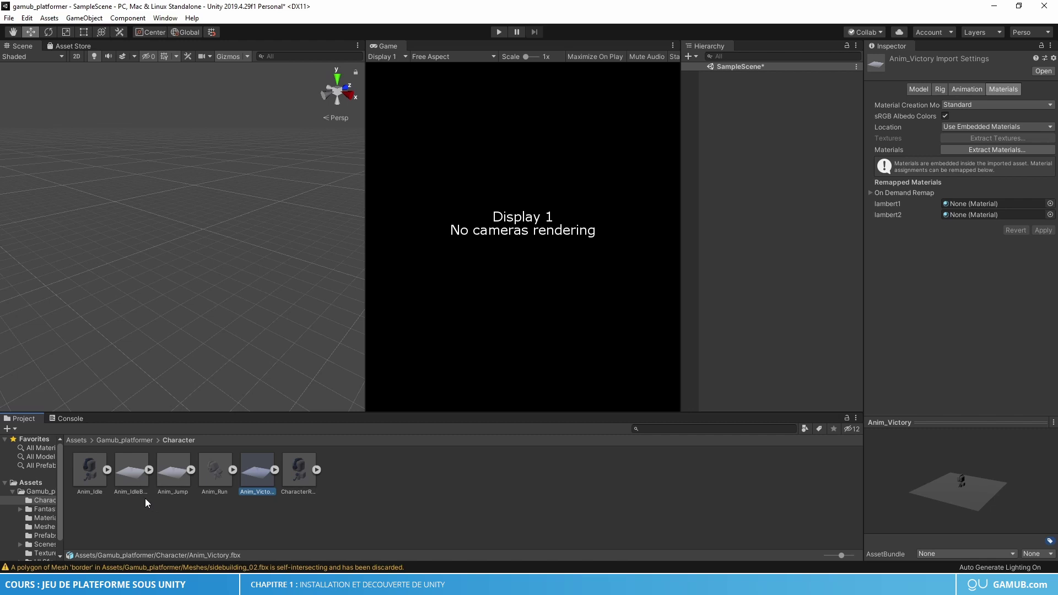
# - Look through the Materials folder of Gamub_platformer and return to the package's main folder
pyautogui.click(118, 441)
pyautogui.doubleClick(164, 481)
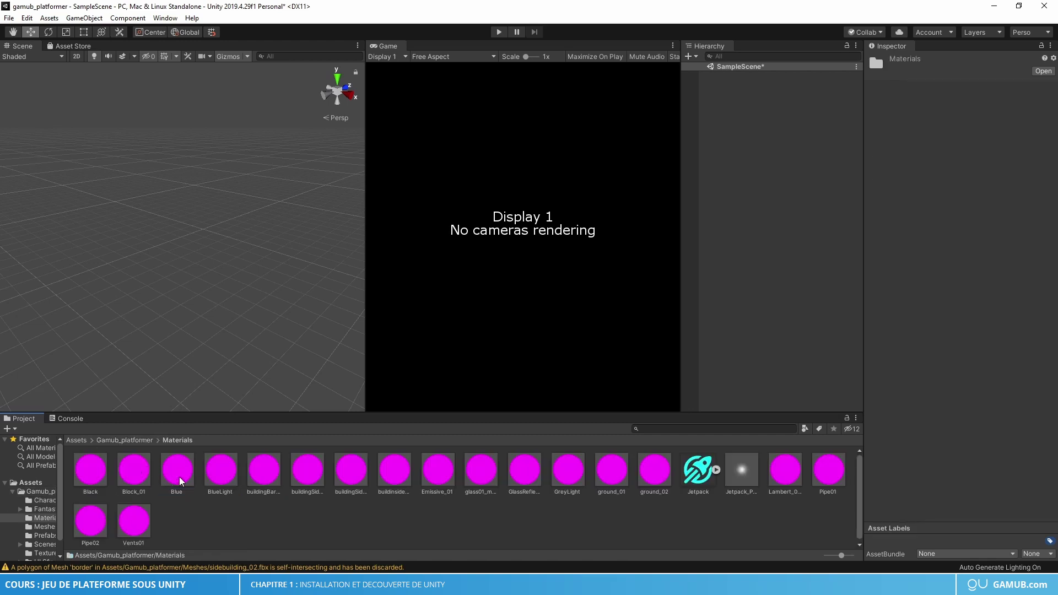
pyautogui.click(126, 442)
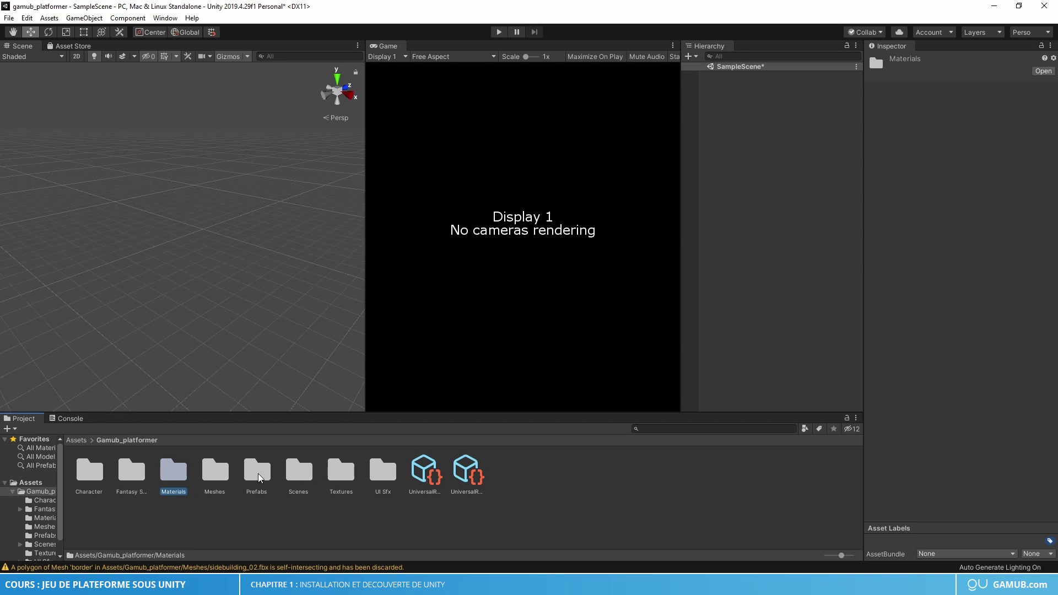
# - Open Platformer_Scene from the Scenes folder without saving SampleScene, and look over the whole level in the Scene view
pyautogui.click(300, 482)
pyautogui.doubleClick(302, 482)
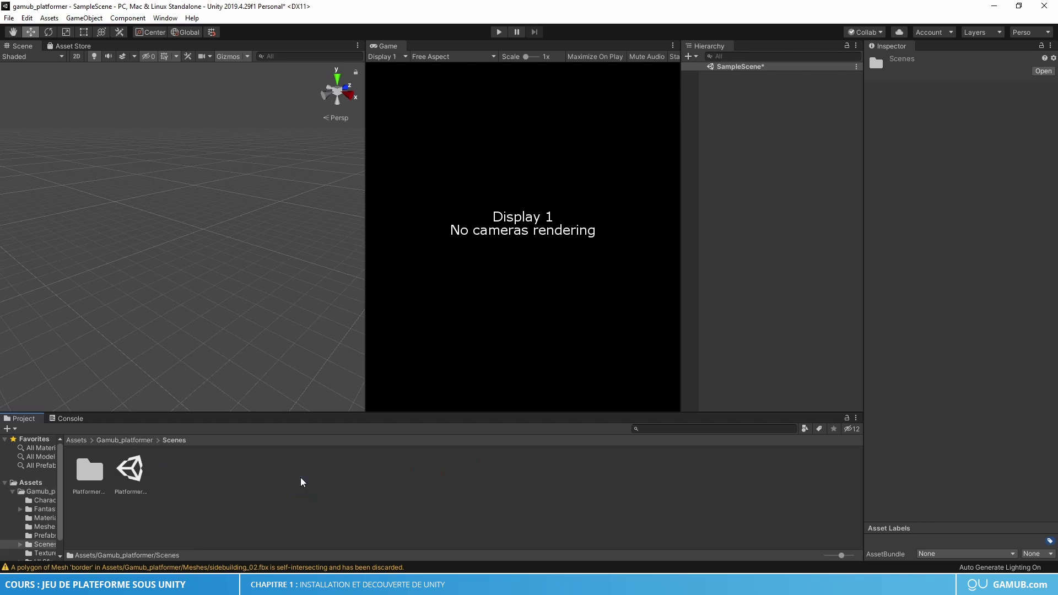
pyautogui.click(130, 475)
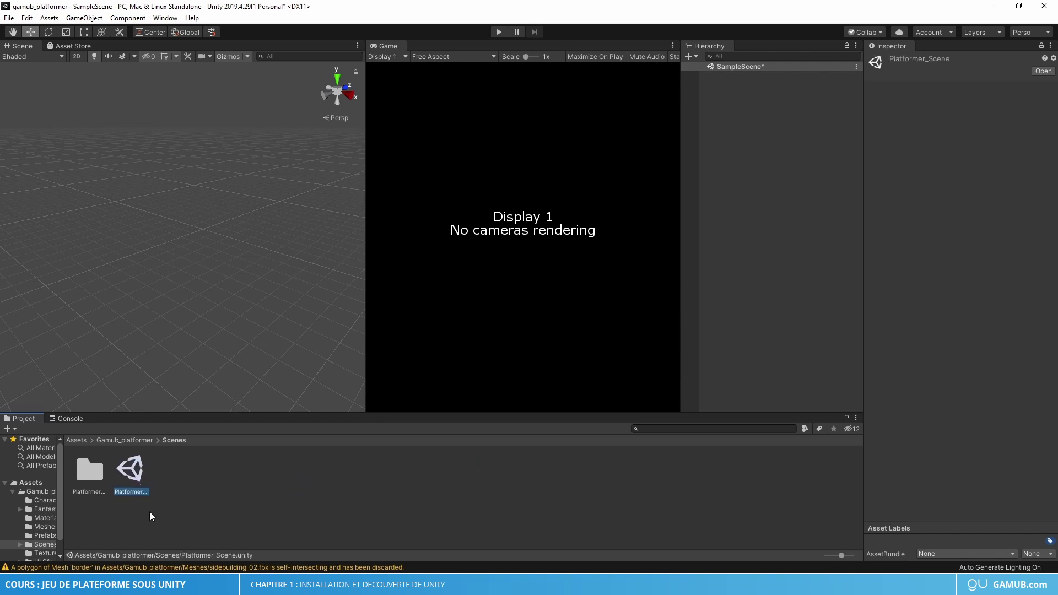
pyautogui.doubleClick(132, 477)
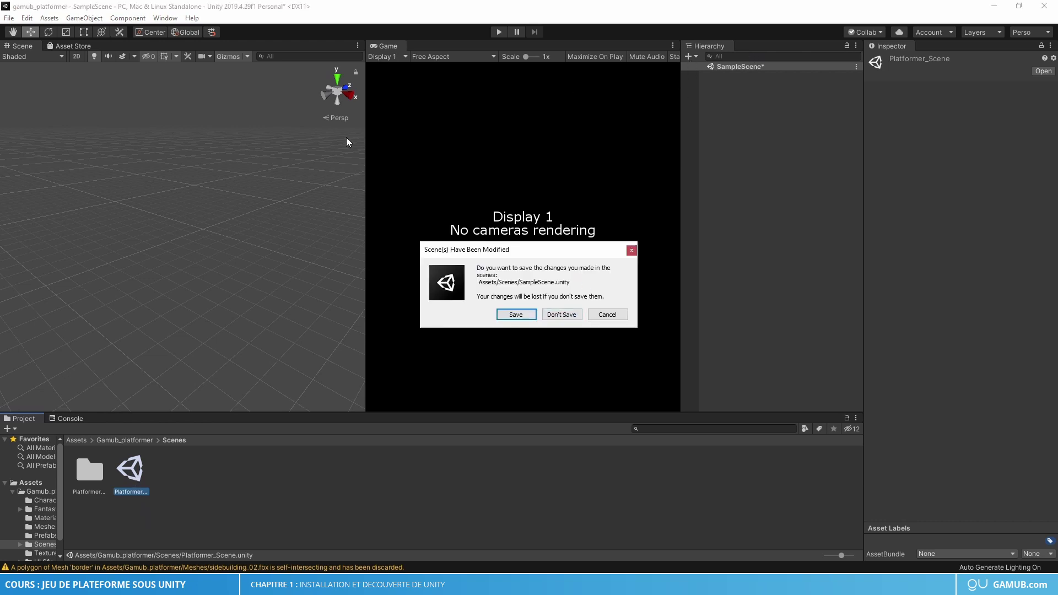
pyautogui.click(562, 316)
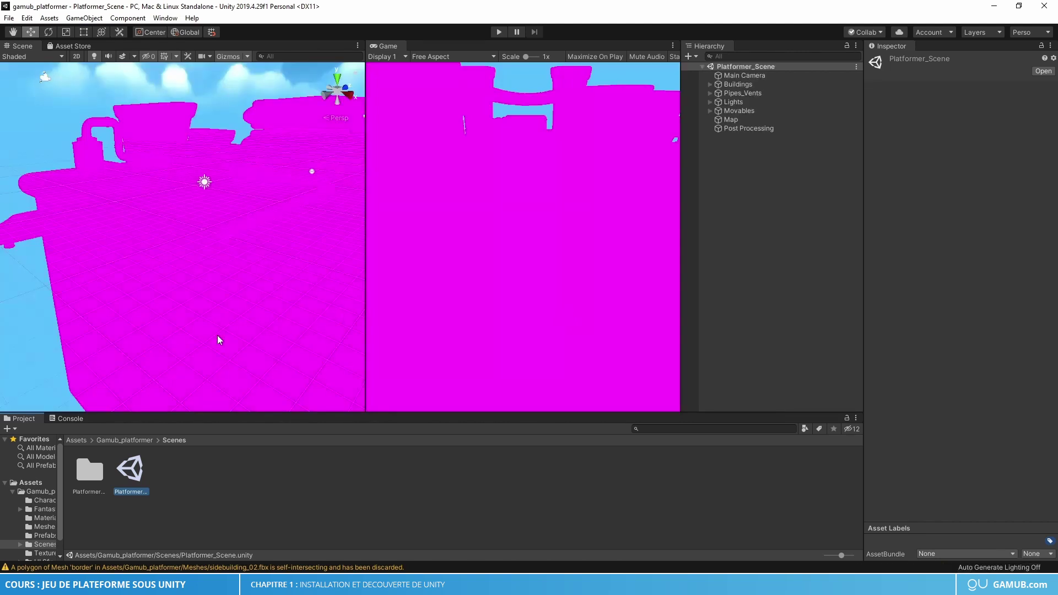
pyautogui.scroll(-7, 220, 311)
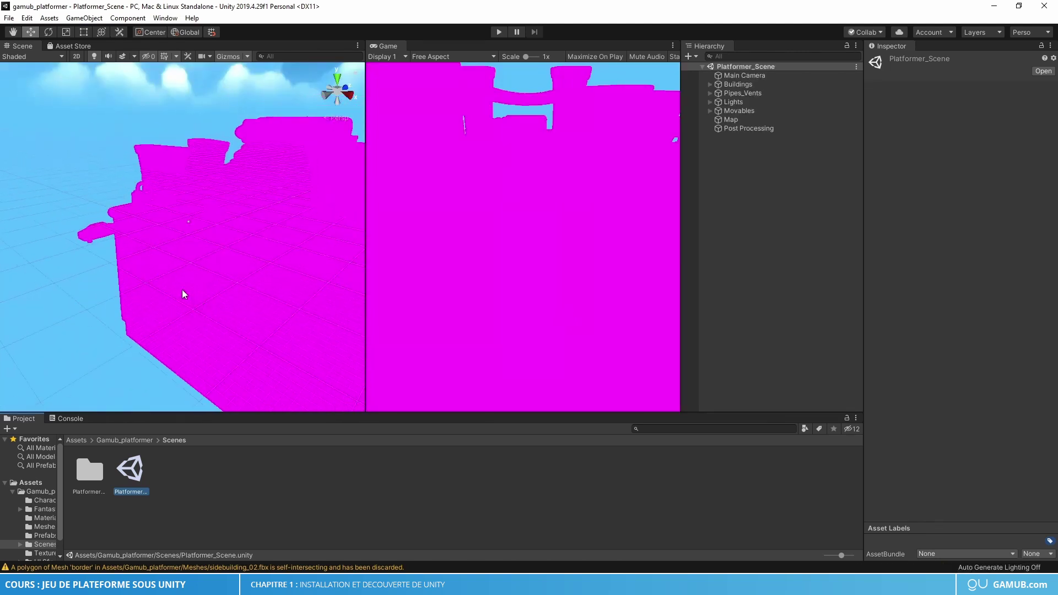
pyautogui.moveTo(181, 291); pyautogui.dragTo(238, 309, button='right')
pyautogui.scroll(-8, 201, 289)
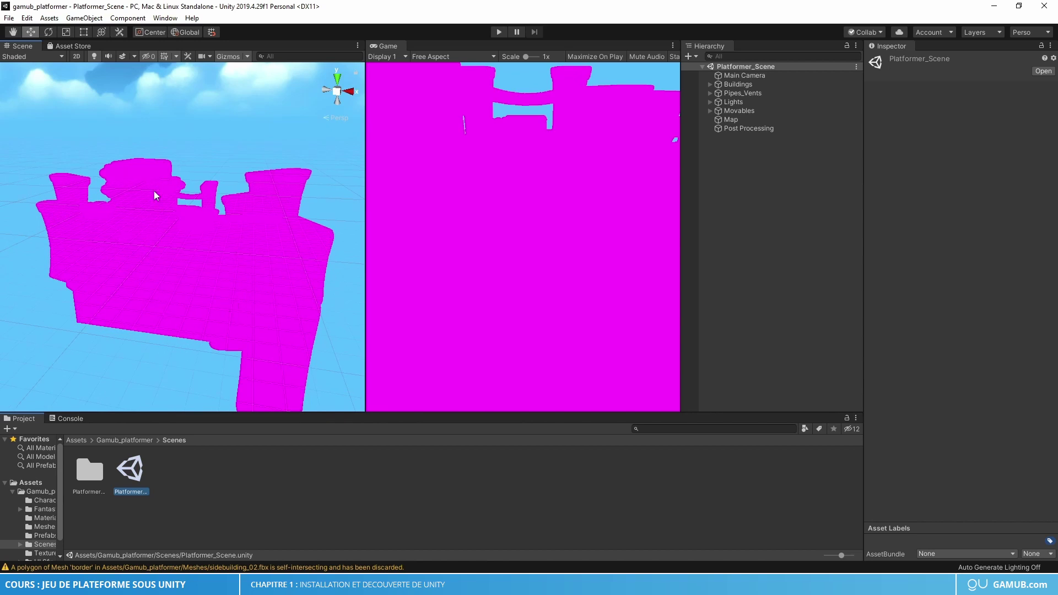
# - In the project's Graphics settings, assign UniversalRenderPipelineAsset as the Scriptable Render Pipeline and close the settings
pyautogui.click(27, 18)
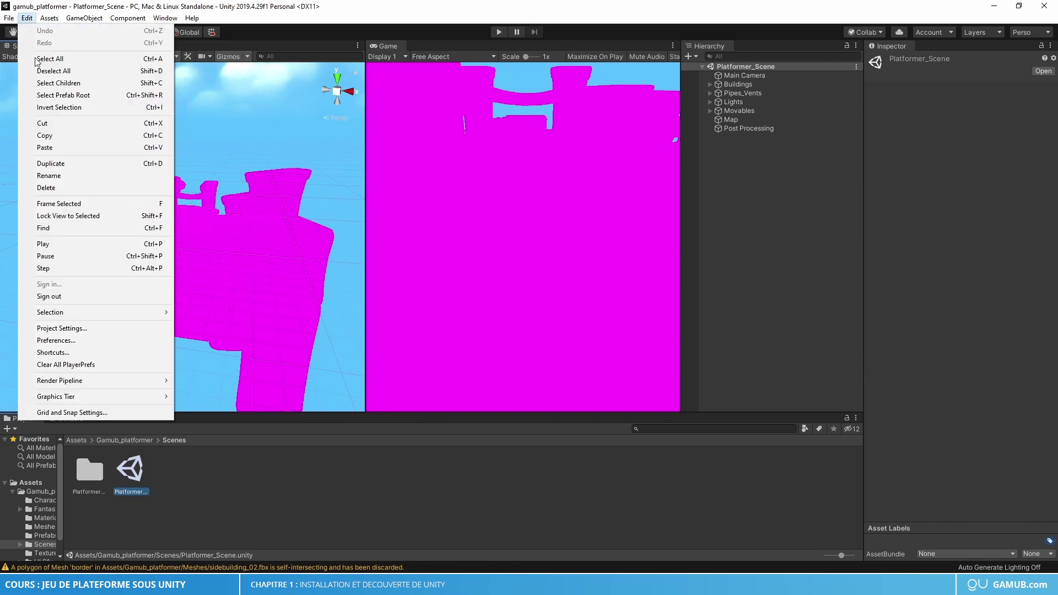
pyautogui.click(61, 329)
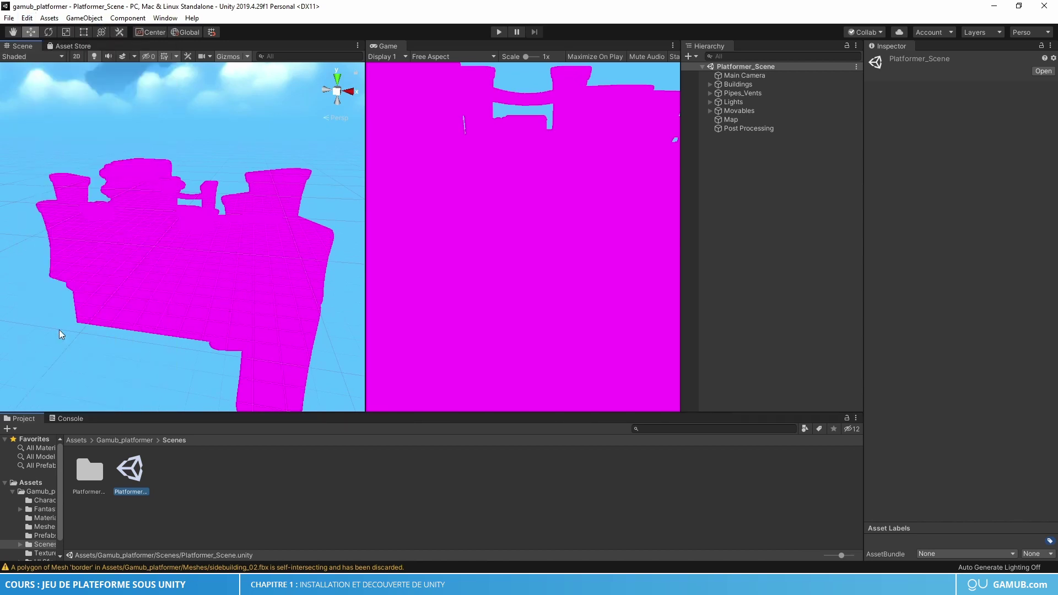
pyautogui.moveTo(501, 114); pyautogui.dragTo(422, 114)
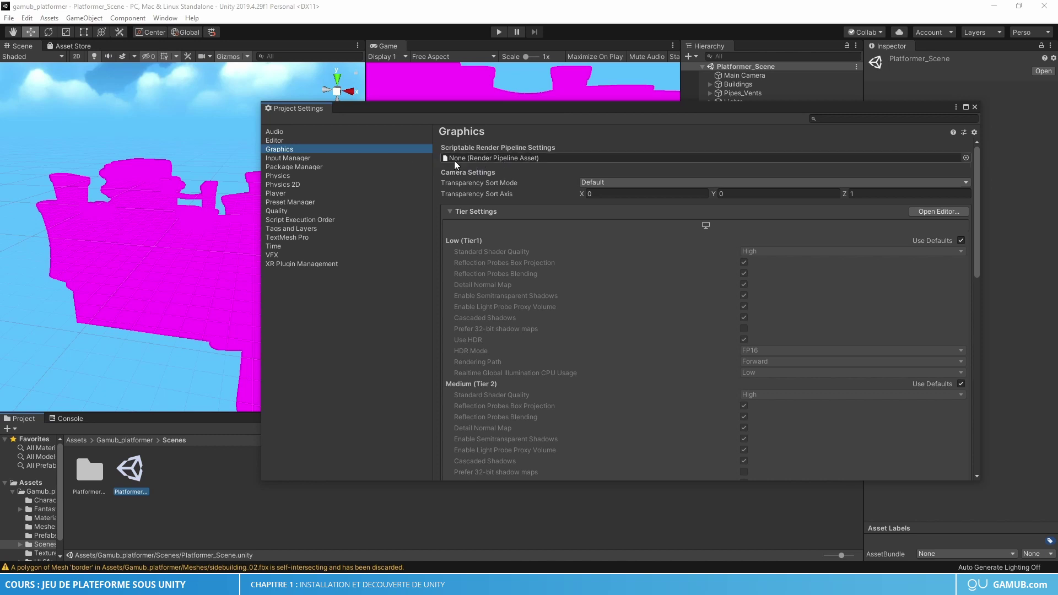
pyautogui.click(966, 158)
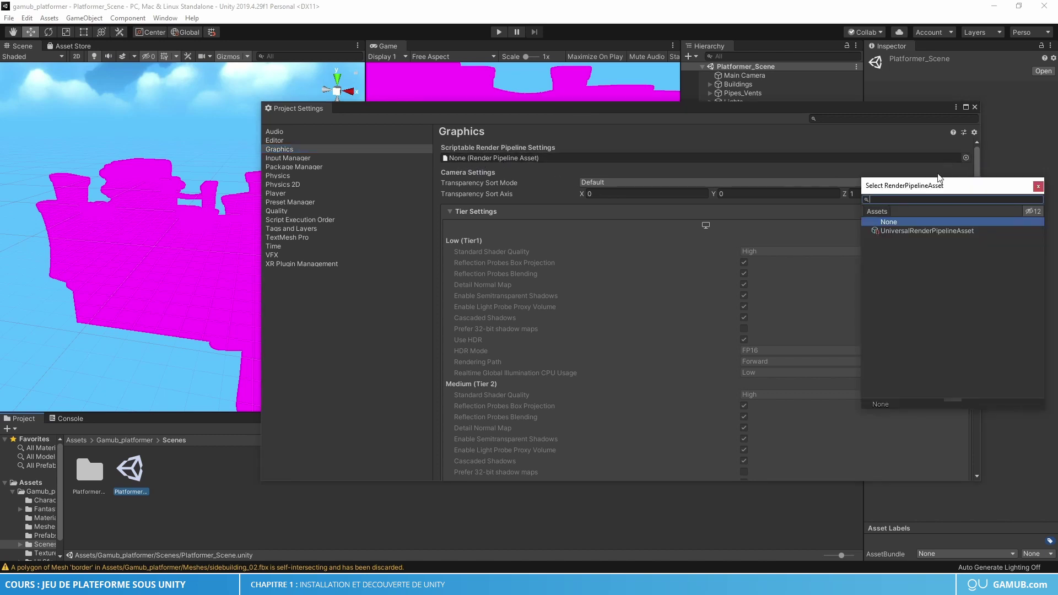
pyautogui.click(895, 231)
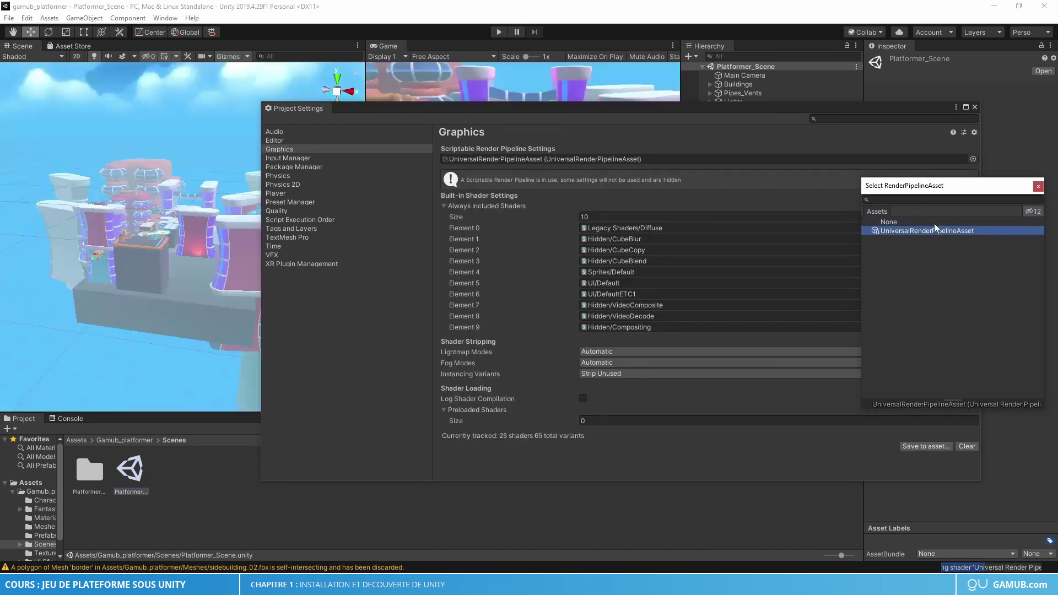
pyautogui.click(1037, 186)
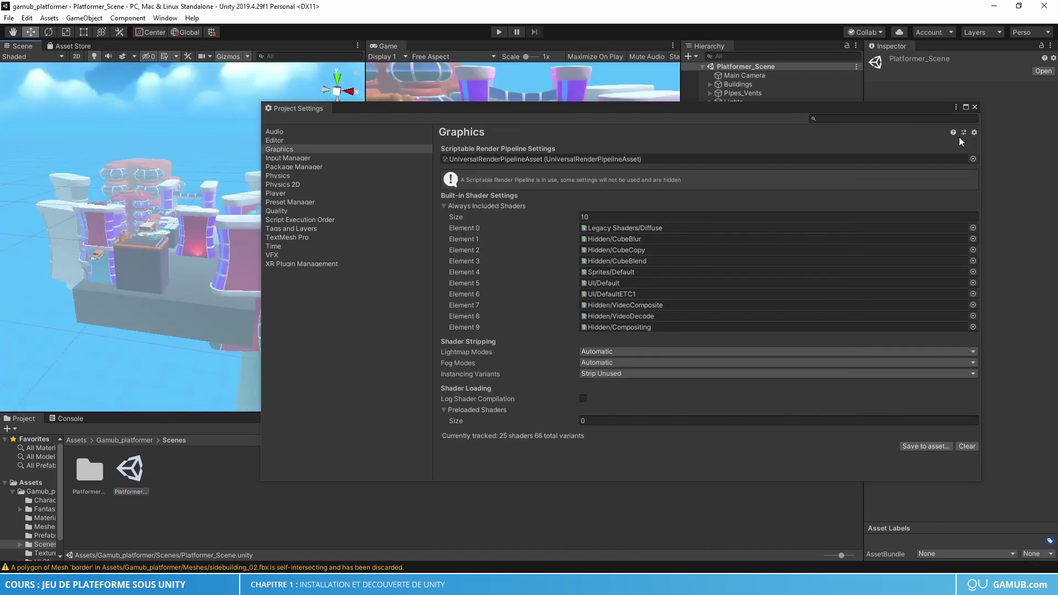
pyautogui.click(974, 108)
# - Examine the rendered level around the orange car and rooftop in the Scene view, and return to the Gamub_platformer folder
pyautogui.scroll(6, 215, 243)
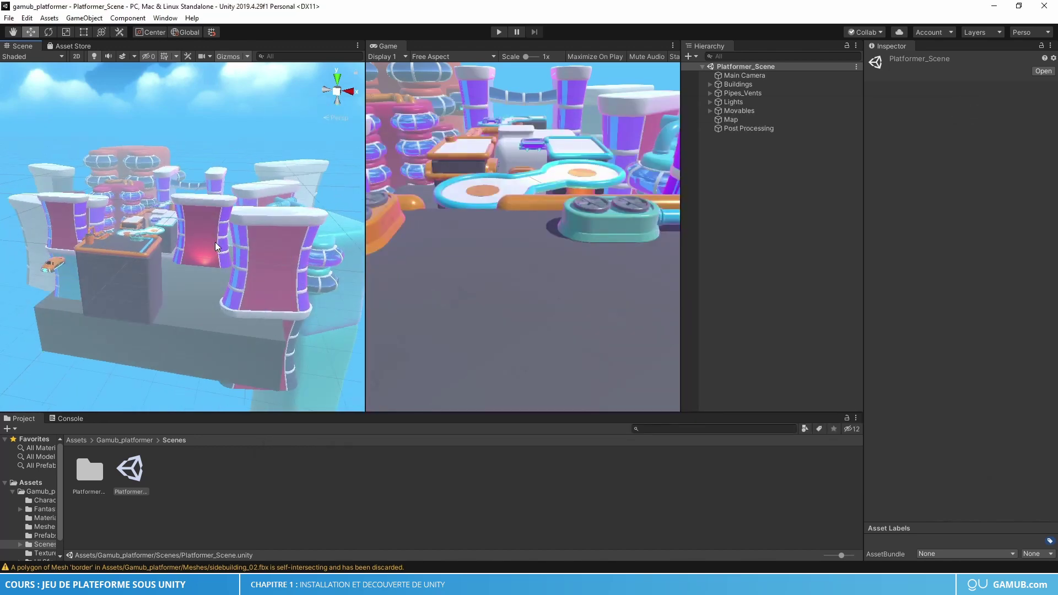
pyautogui.moveTo(74, 262); pyautogui.dragTo(167, 317, button='middle')
pyautogui.scroll(3, 167, 318)
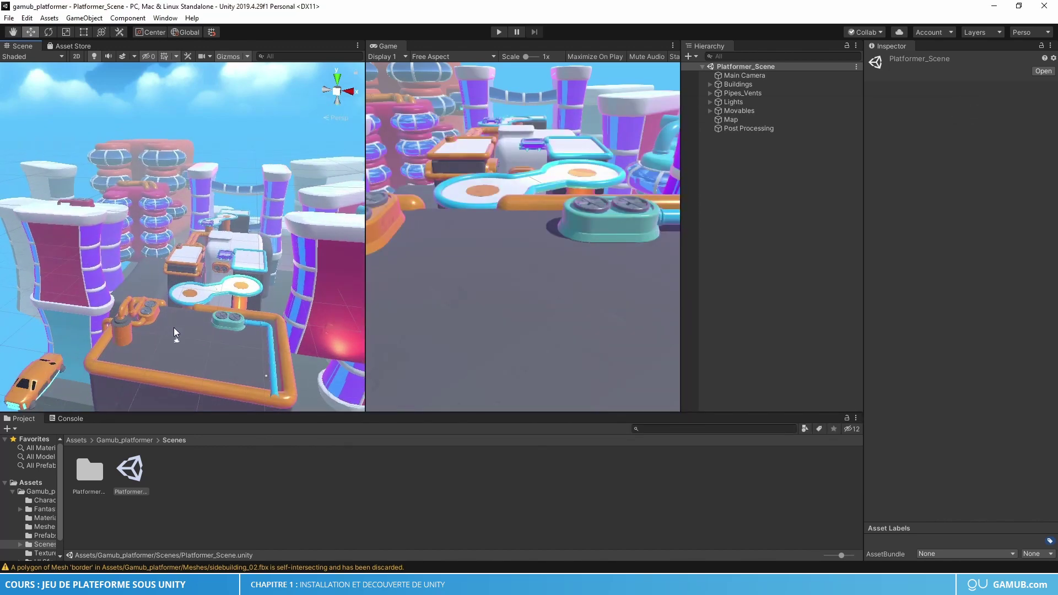
pyautogui.moveTo(218, 281); pyautogui.dragTo(230, 292, button='right')
pyautogui.moveTo(225, 282); pyautogui.dragTo(268, 267, button='middle')
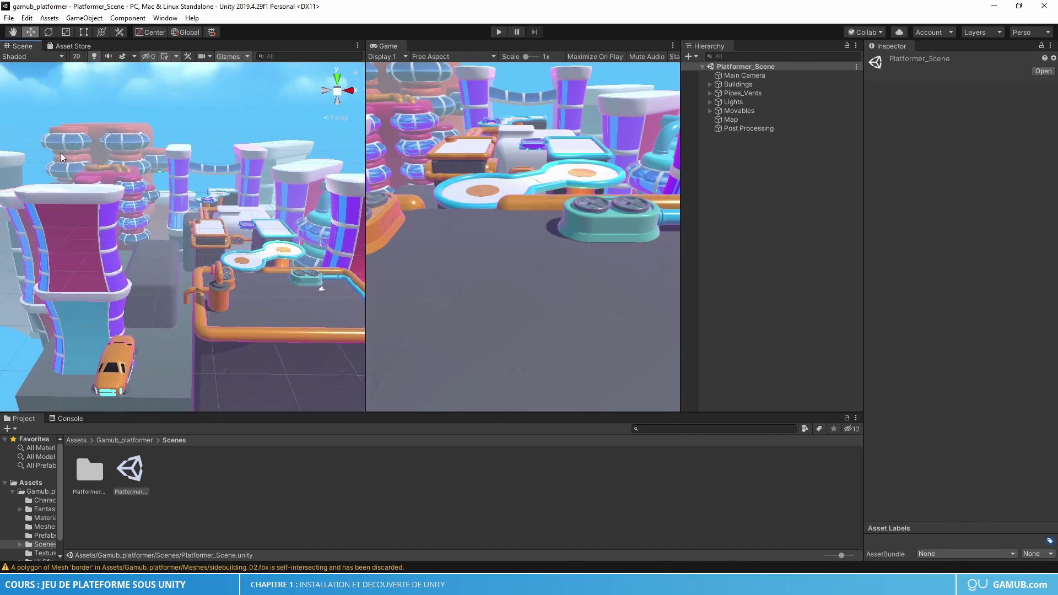
pyautogui.click(102, 440)
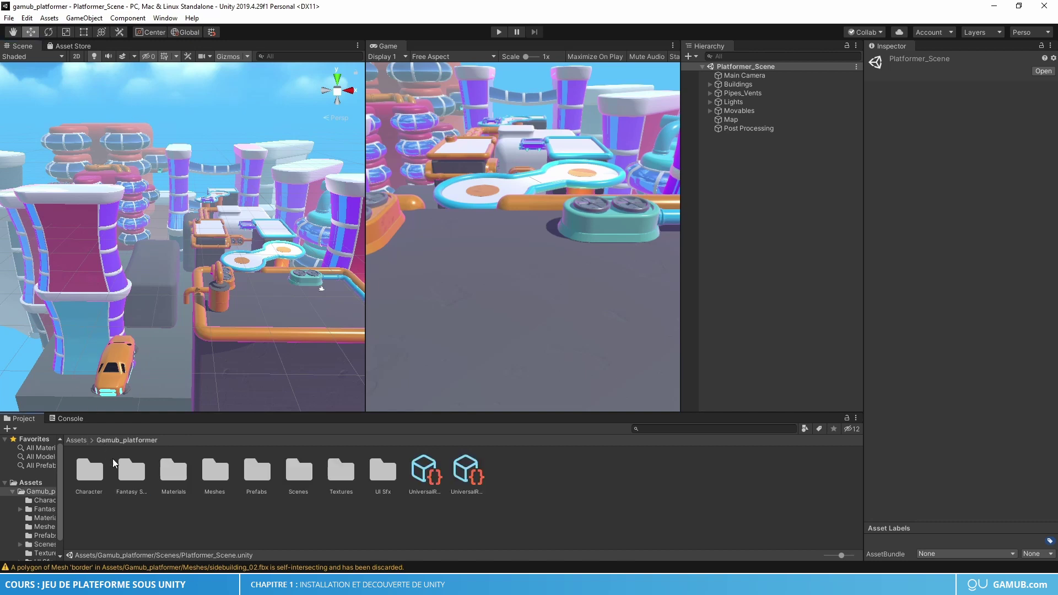
# - Look through the Meshes and Materials folders of Gamub_platformer, and examine the level's platforms and pipes up close in the Scene view
pyautogui.doubleClick(215, 472)
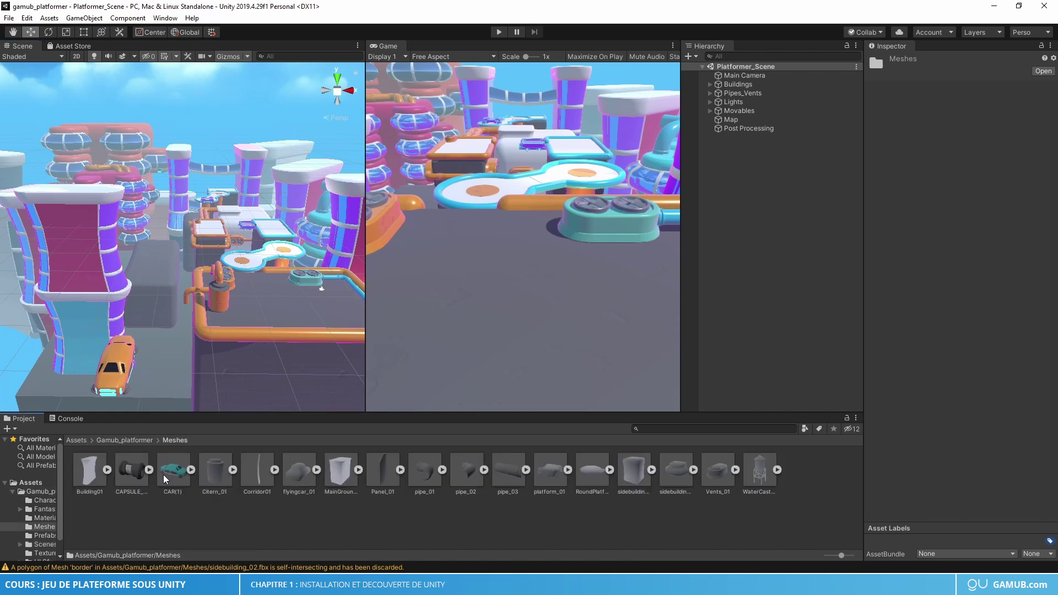
pyautogui.click(123, 440)
pyautogui.doubleClick(170, 478)
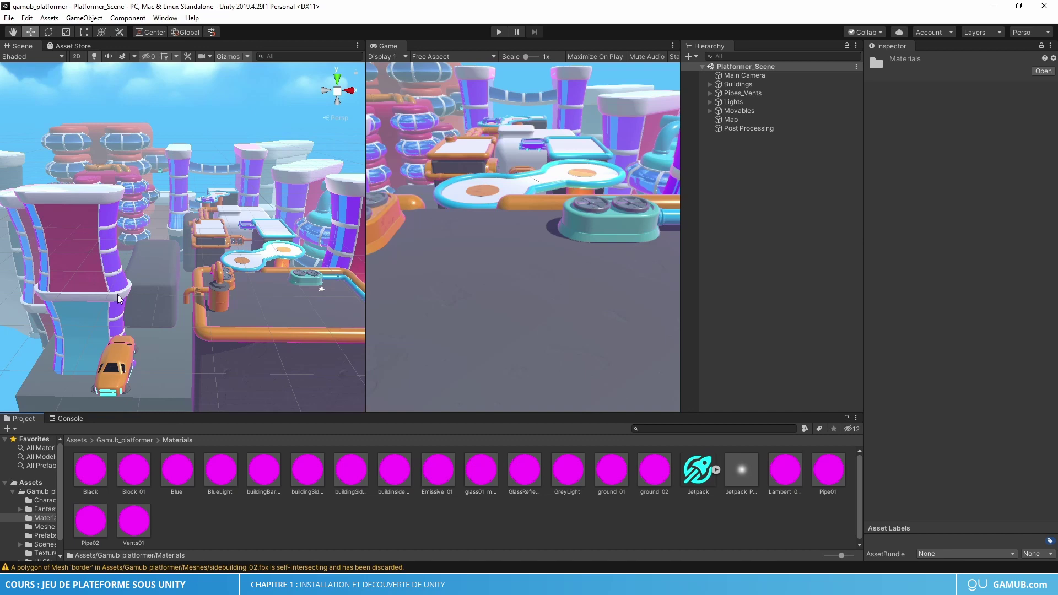
pyautogui.moveTo(202, 288); pyautogui.dragTo(162, 287, button='middle')
pyautogui.scroll(3, 192, 292)
pyautogui.scroll(3, 191, 303)
pyautogui.moveTo(219, 305); pyautogui.dragTo(184, 279, button='middle')
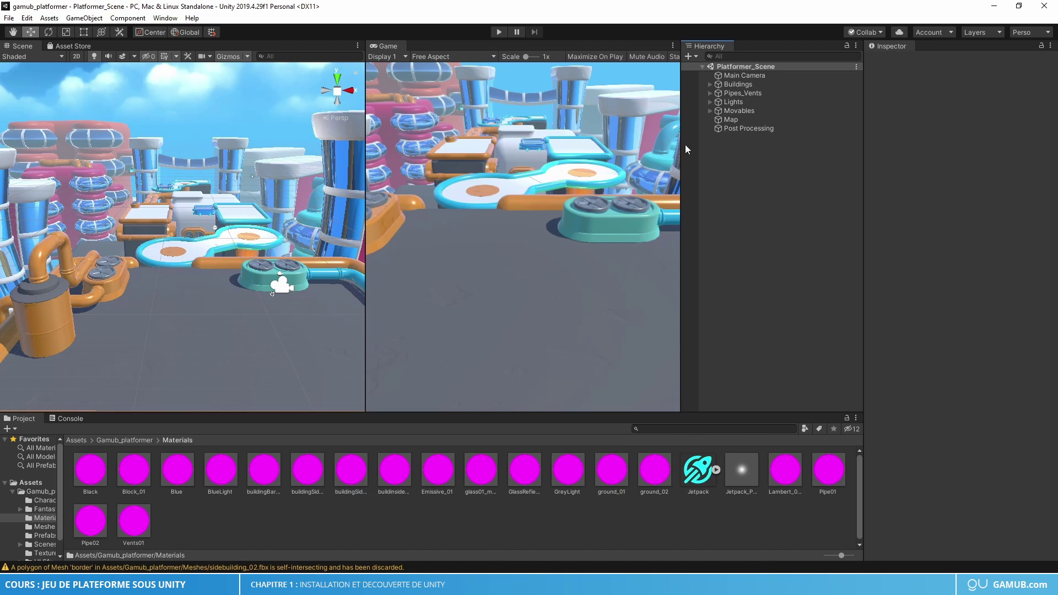
# - Inspect the Main Camera and the Buildings group of Platformer_Scene, and expand Buildings to list its child objects
pyautogui.click(738, 77)
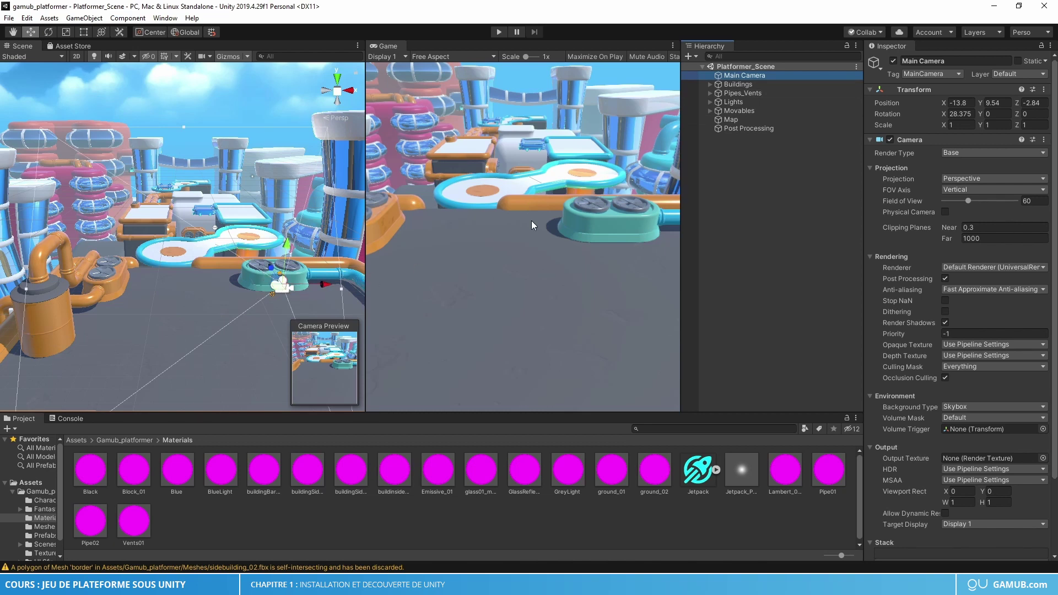
pyautogui.click(729, 85)
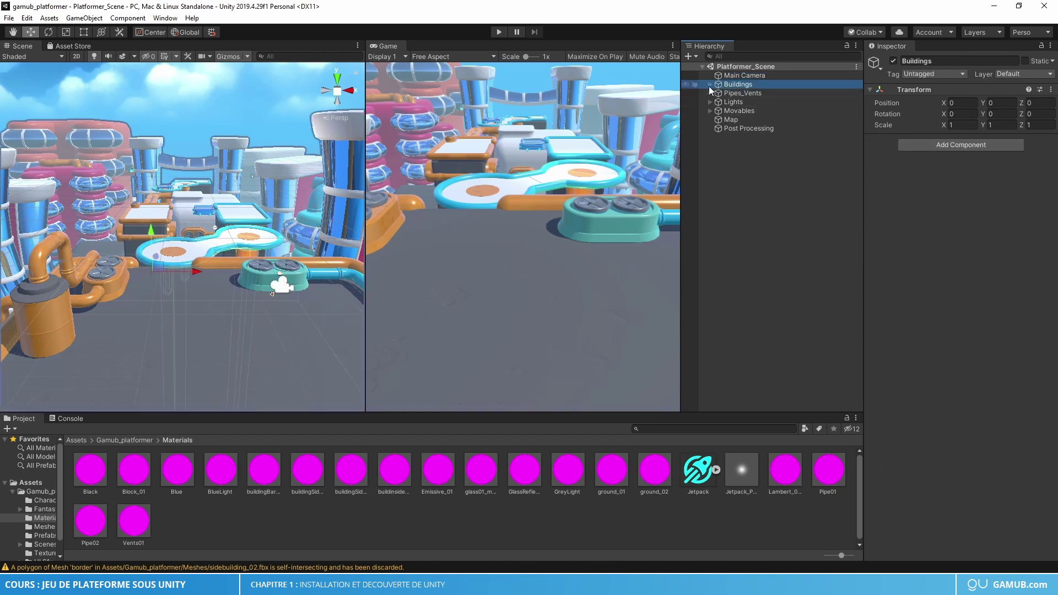
pyautogui.click(709, 84)
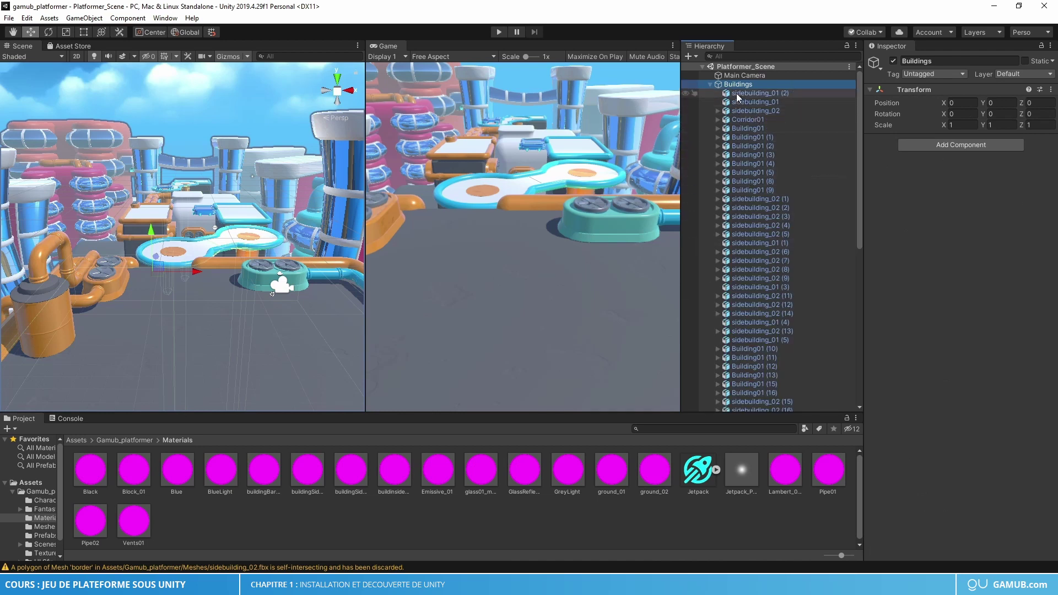
# - Frame Building01 (1) from the Buildings group in the Scene view and examine it from several angles
pyautogui.click(741, 137)
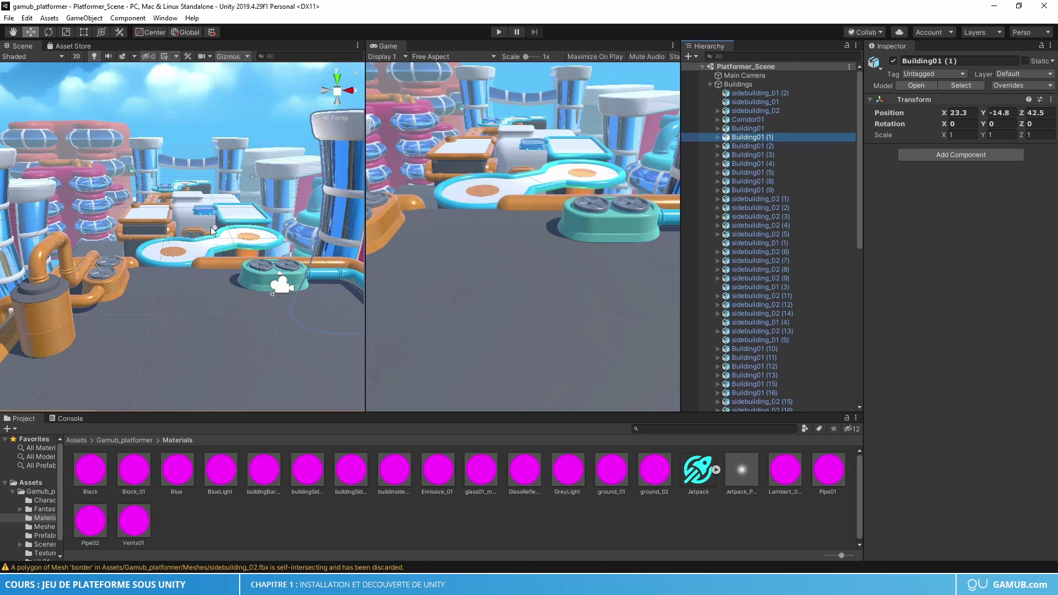
pyautogui.press('f')
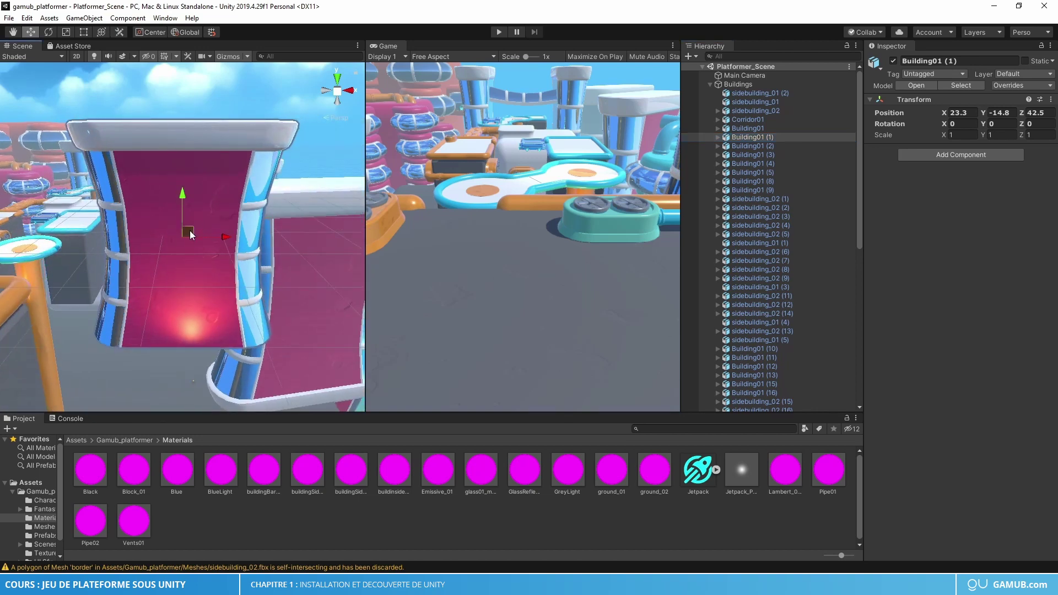
pyautogui.keyDown('alt'); pyautogui.moveTo(222, 237); pyautogui.dragTo(191, 280); pyautogui.keyUp('alt')
pyautogui.moveTo(190, 280); pyautogui.dragTo(182, 278, button='right')
pyautogui.moveTo(183, 279); pyautogui.dragTo(150, 278, button='middle')
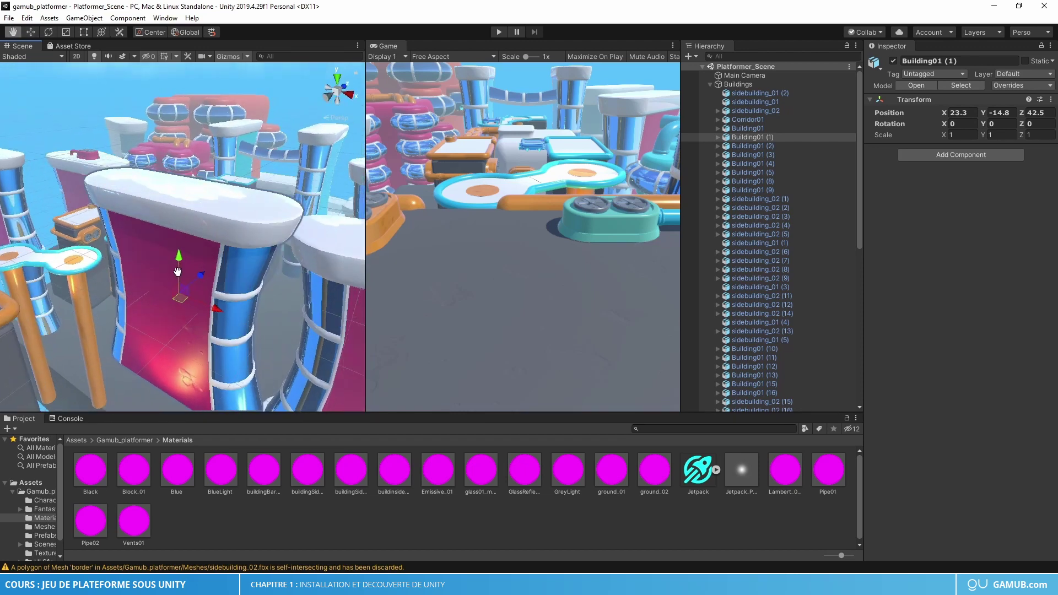
pyautogui.moveTo(212, 284); pyautogui.dragTo(164, 272, button='right')
pyautogui.moveTo(164, 272); pyautogui.dragTo(109, 229, button='middle')
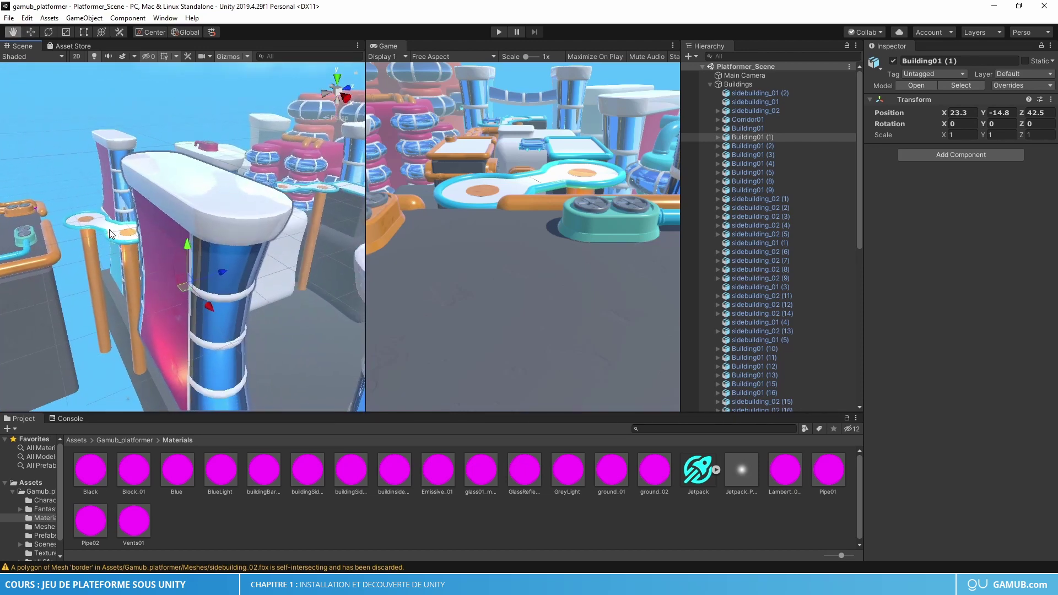
pyautogui.scroll(4, 109, 229)
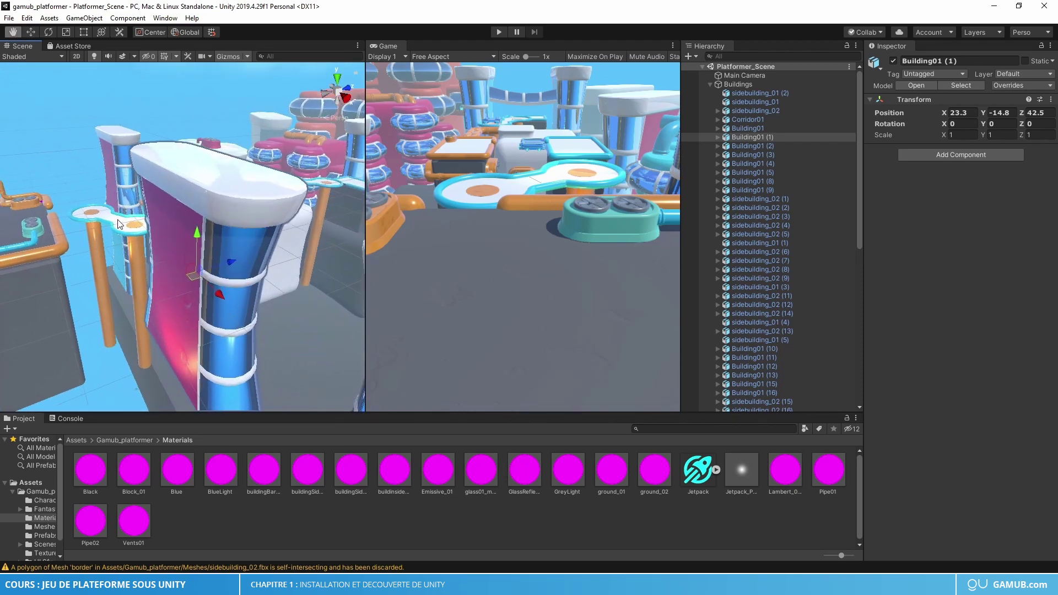
# - Duplicate Building01 (1) and move the copy along the Z axis to about Z 29.2
pyautogui.click(740, 137)
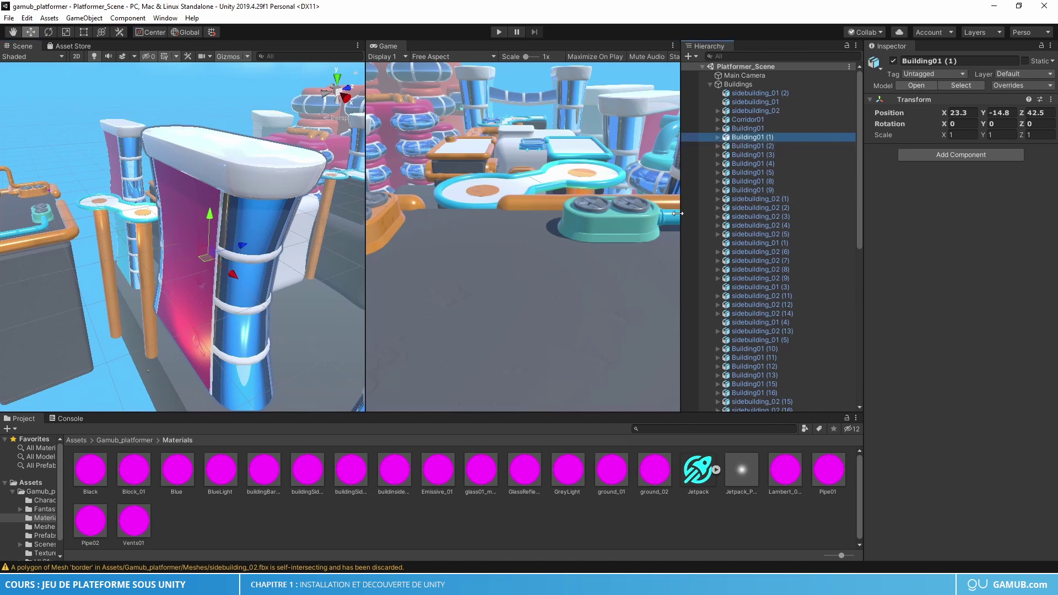
pyautogui.hotkey('ctrl', 'd')
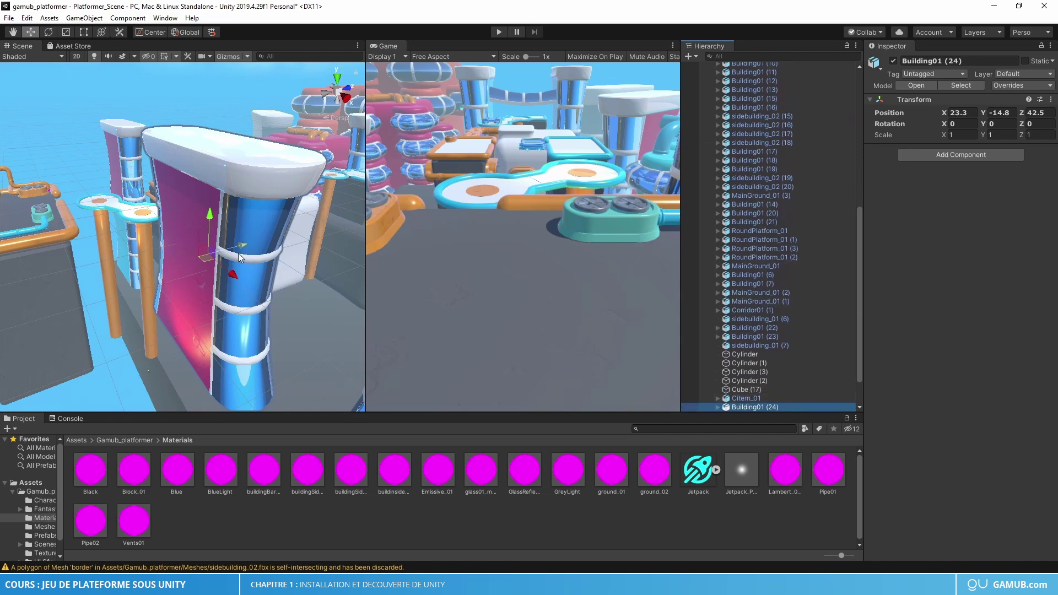
pyautogui.moveTo(241, 246); pyautogui.dragTo(174, 255)
pyautogui.scroll(-3, 174, 255)
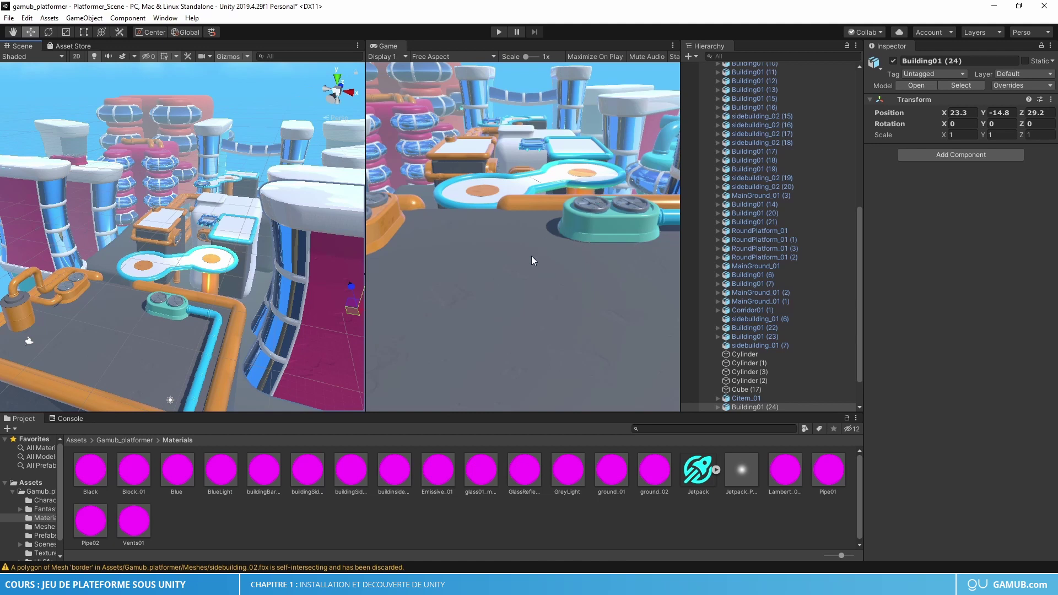